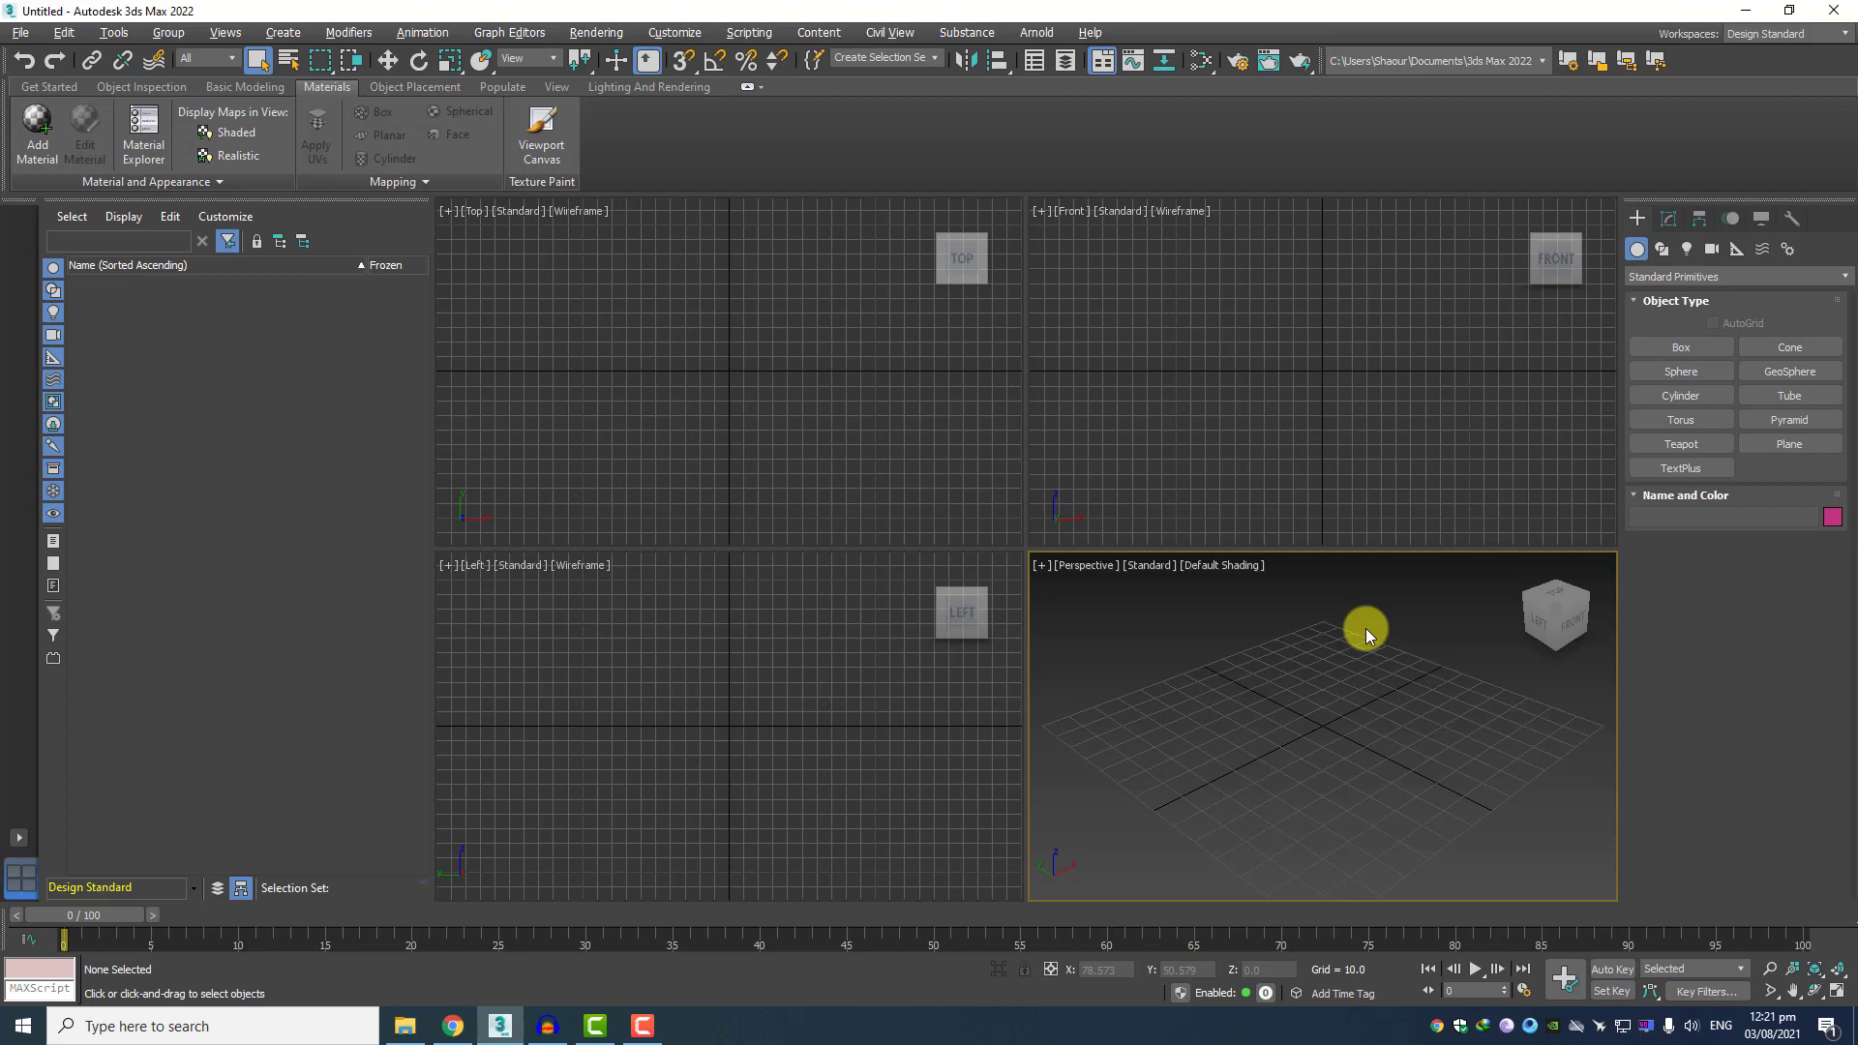
# Create a cylinder in the Perspective view with a radius of about 13.5 and a height of about 38
pyautogui.click(1696, 399)
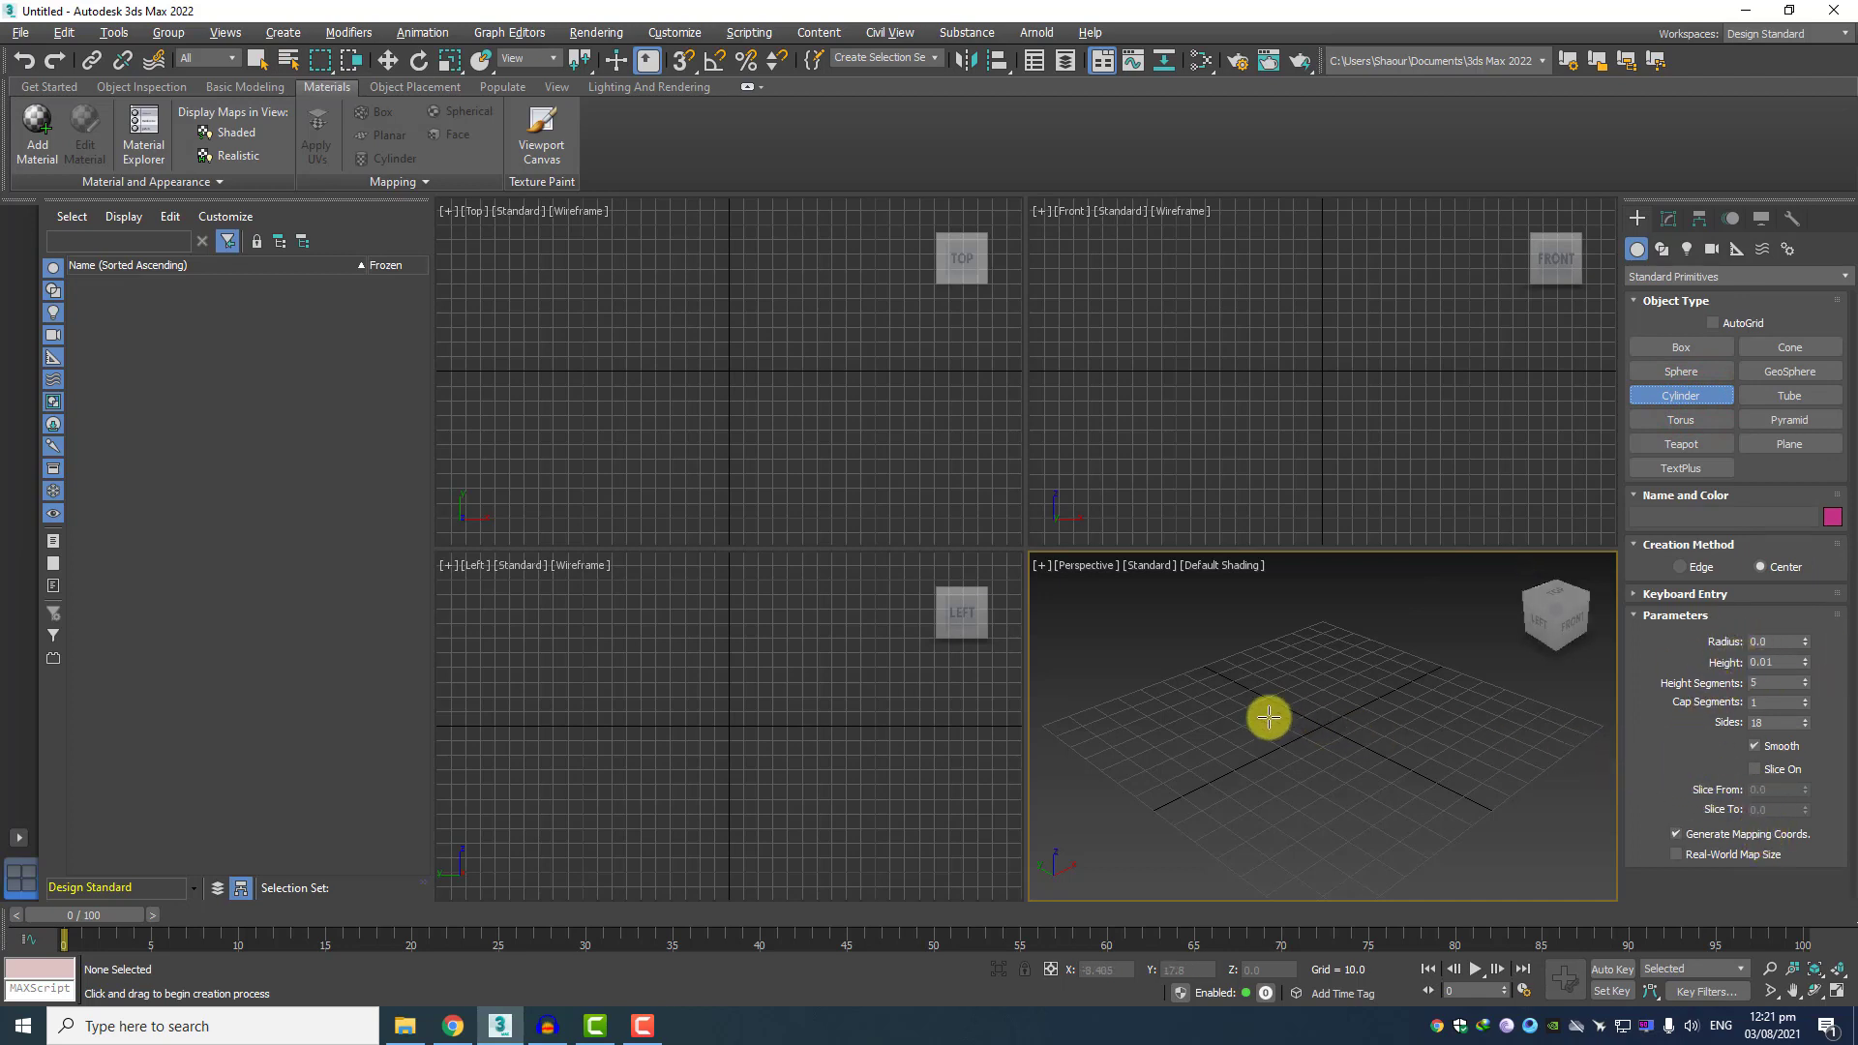
pyautogui.scroll(3, 1335, 757)
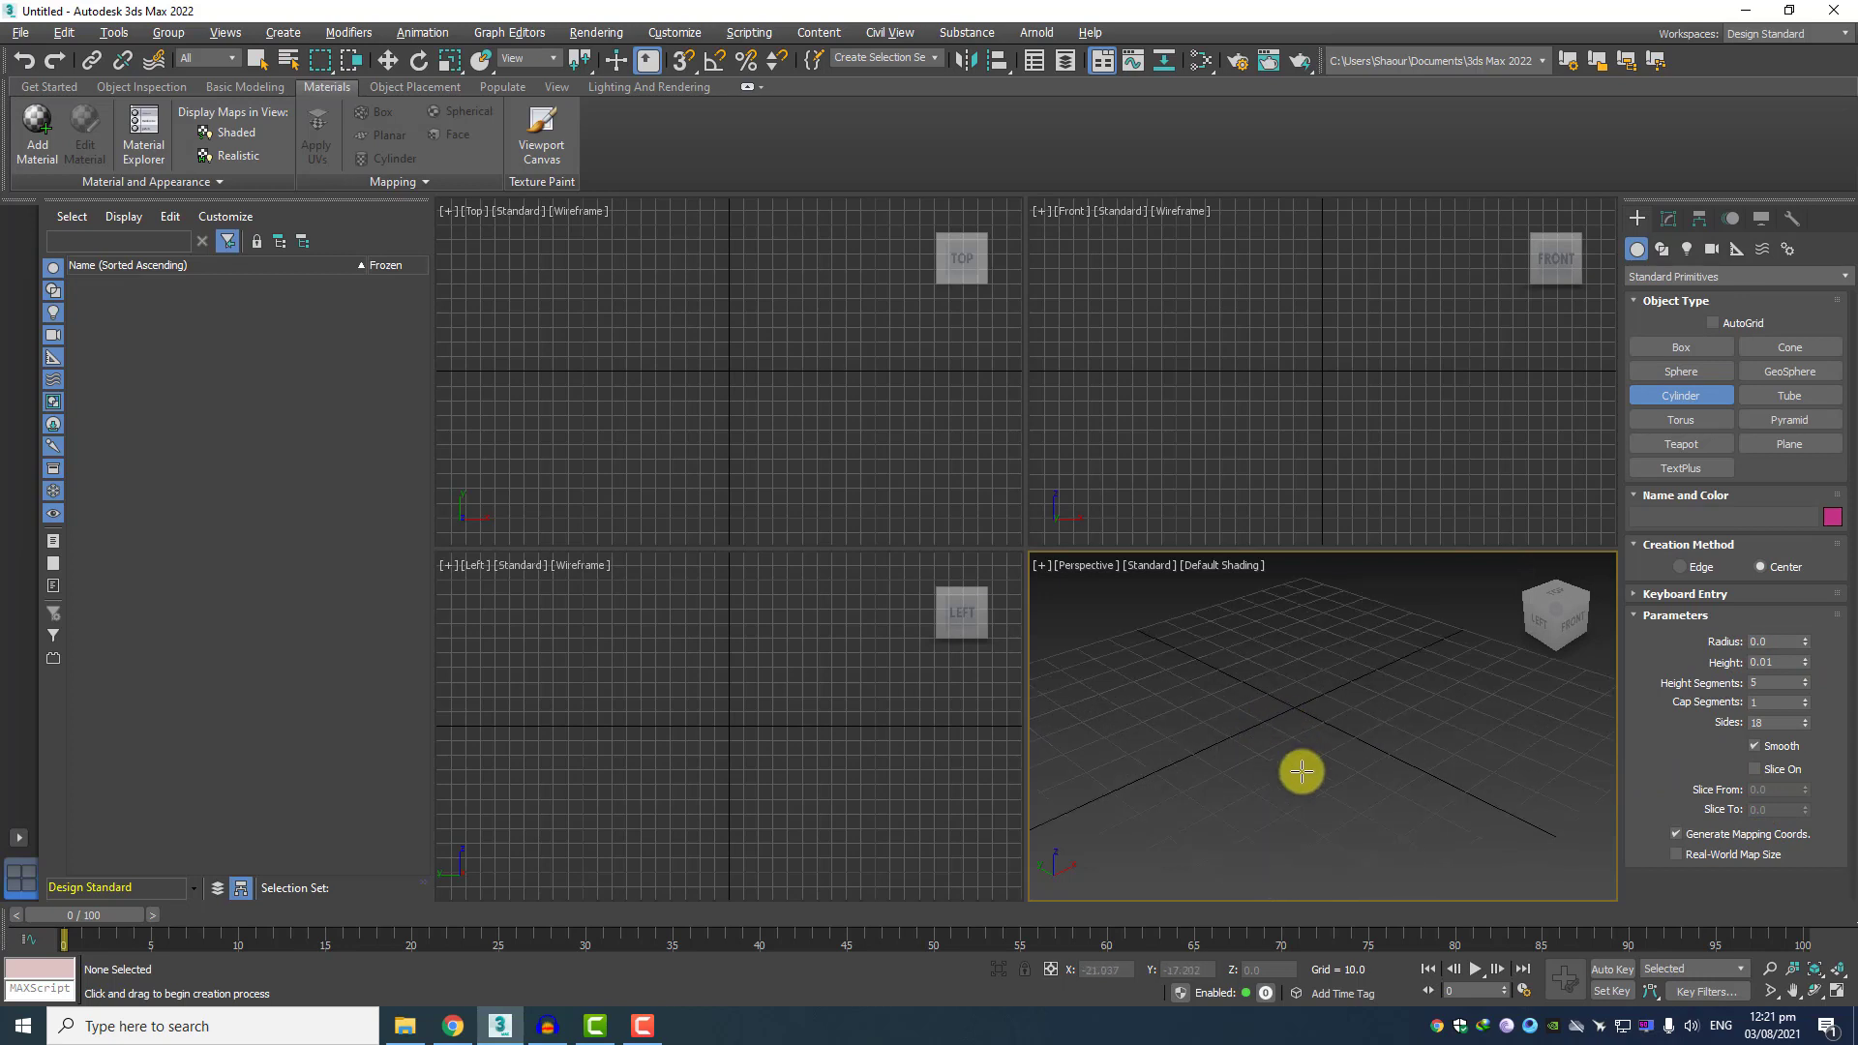
pyautogui.moveTo(1246, 737); pyautogui.dragTo(1290, 751)
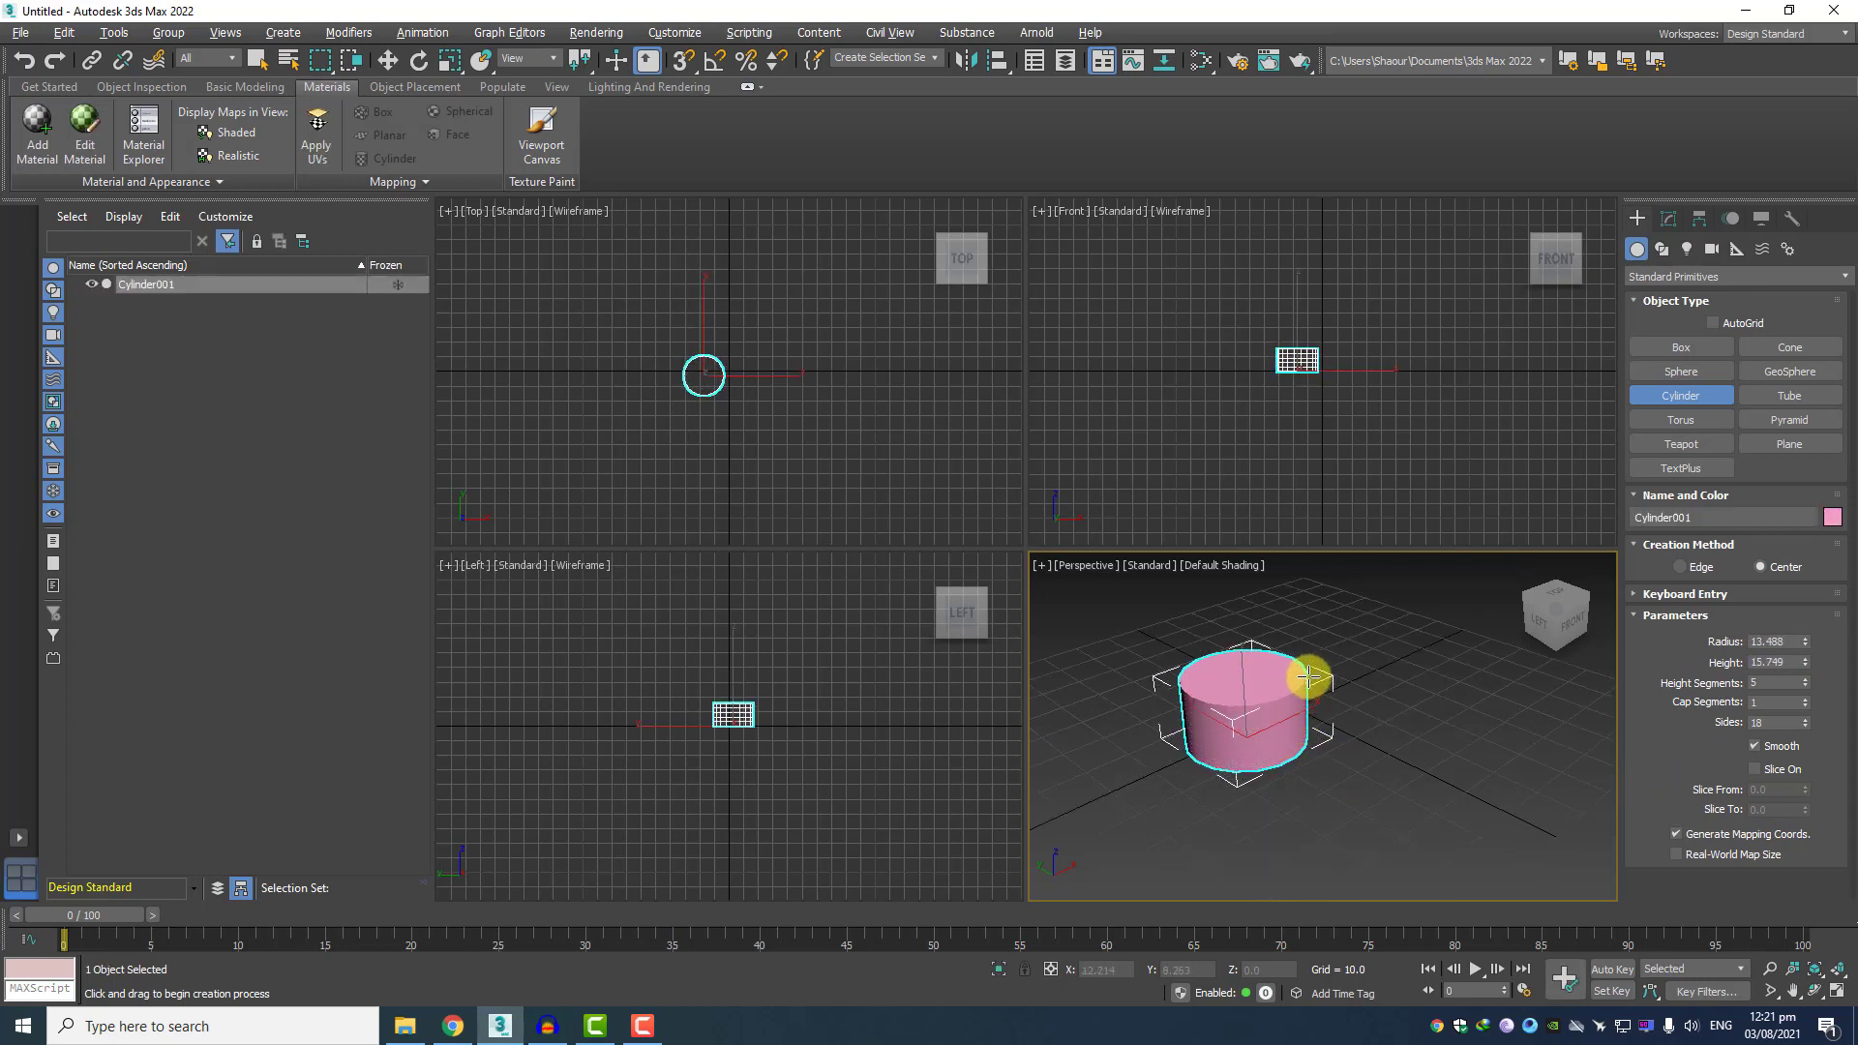
pyautogui.scroll(-3, 1313, 649)
pyautogui.moveTo(1314, 654); pyautogui.dragTo(1306, 709, button='middle')
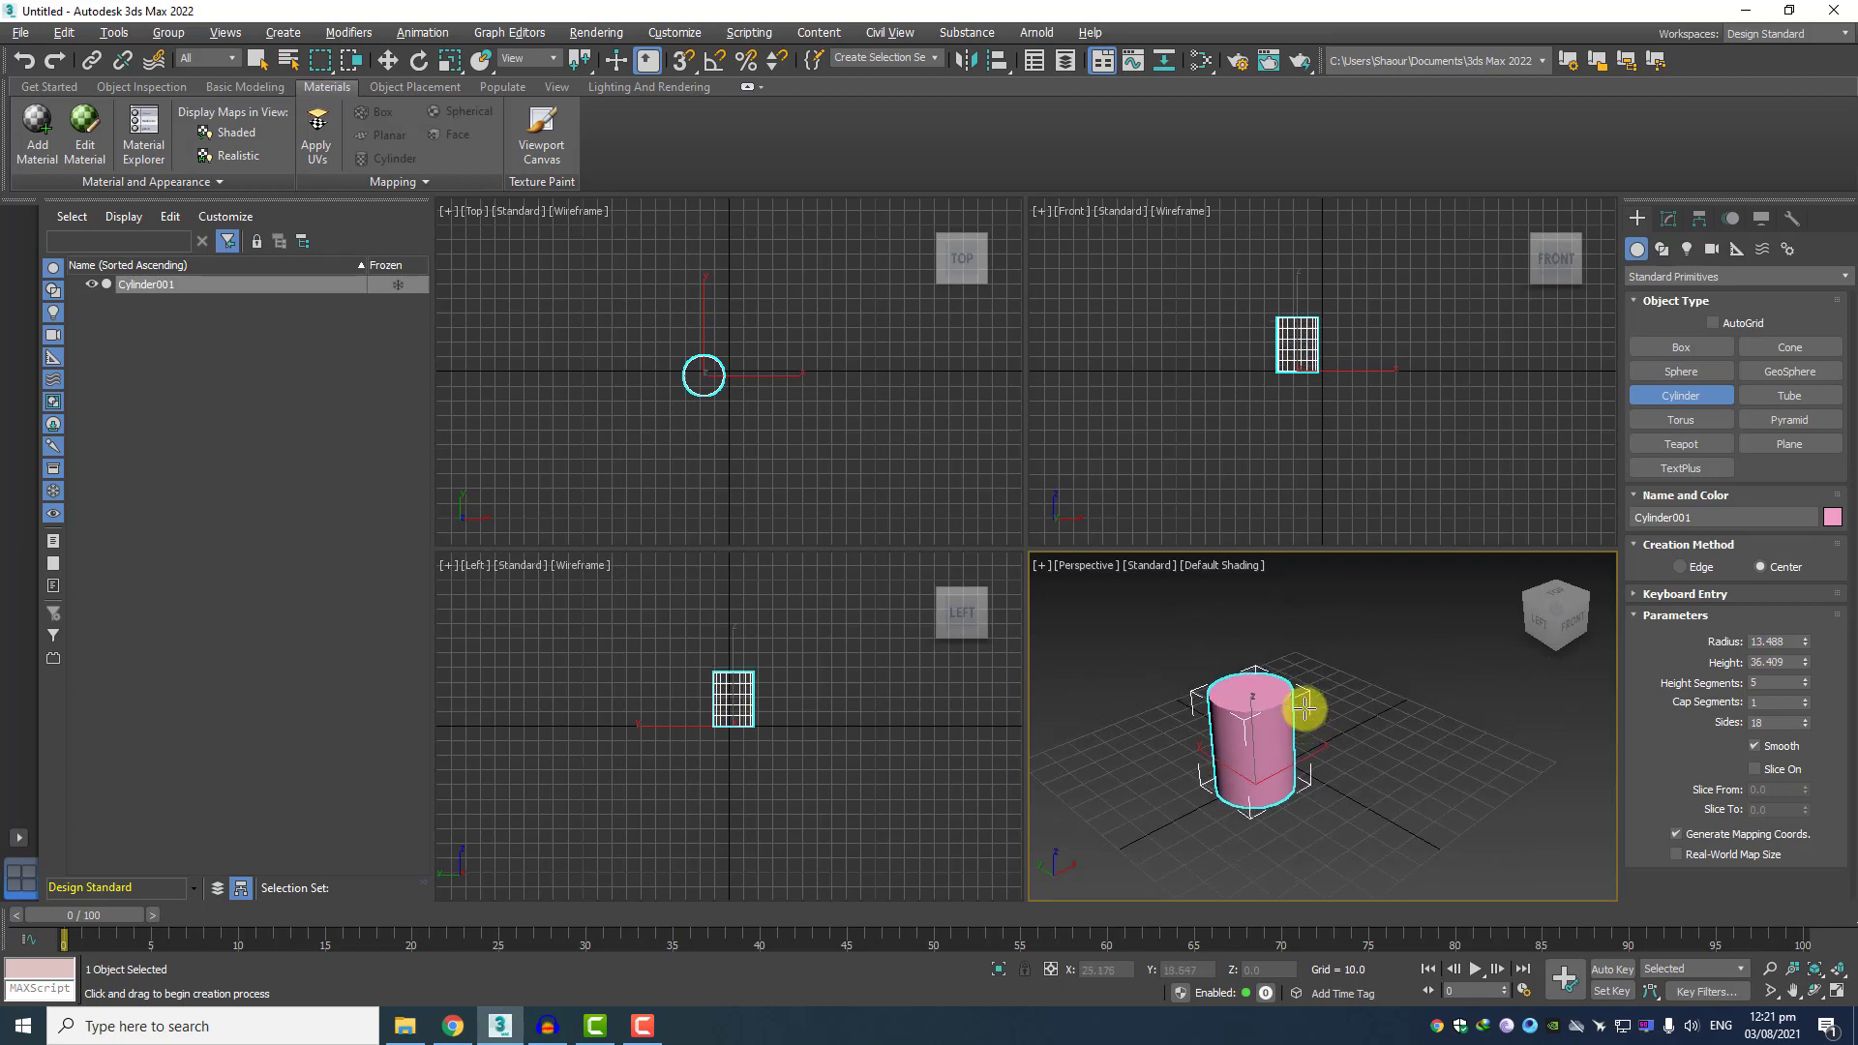
pyautogui.click(1306, 643)
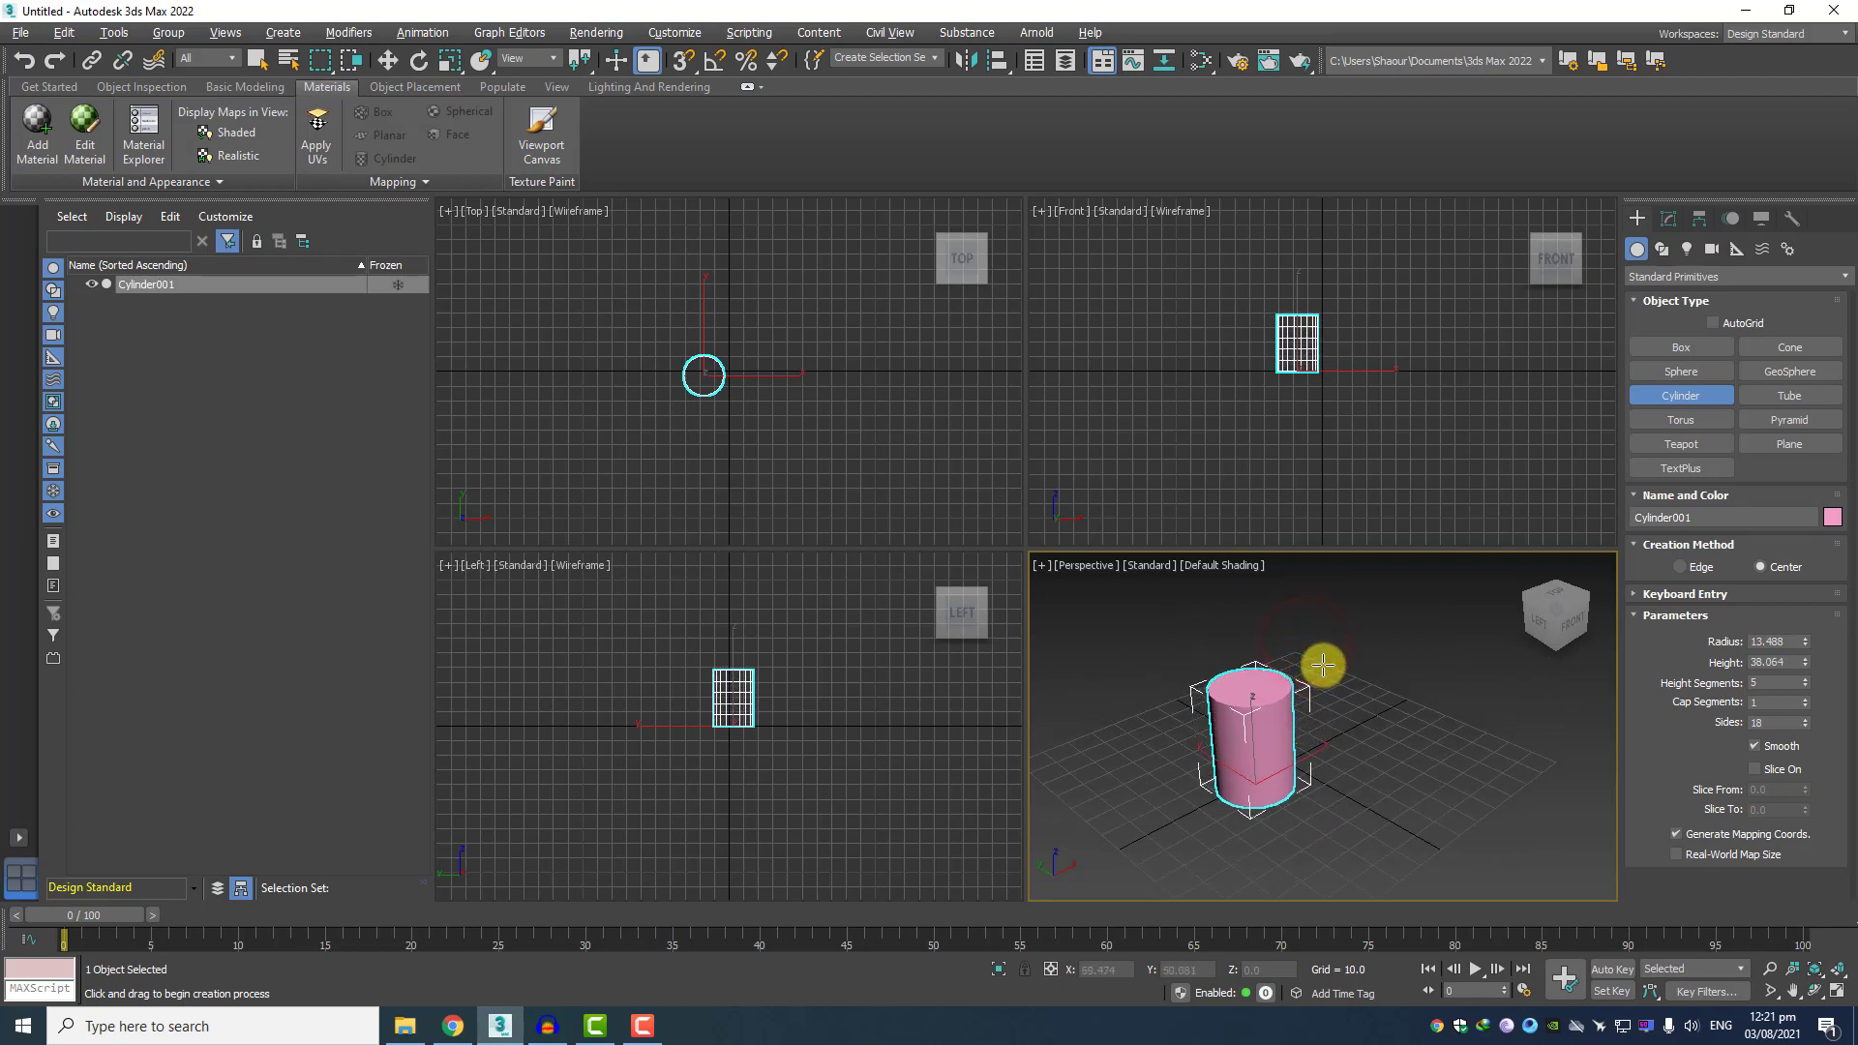
pyautogui.moveTo(1381, 759); pyautogui.dragTo(1372, 721, button='middle')
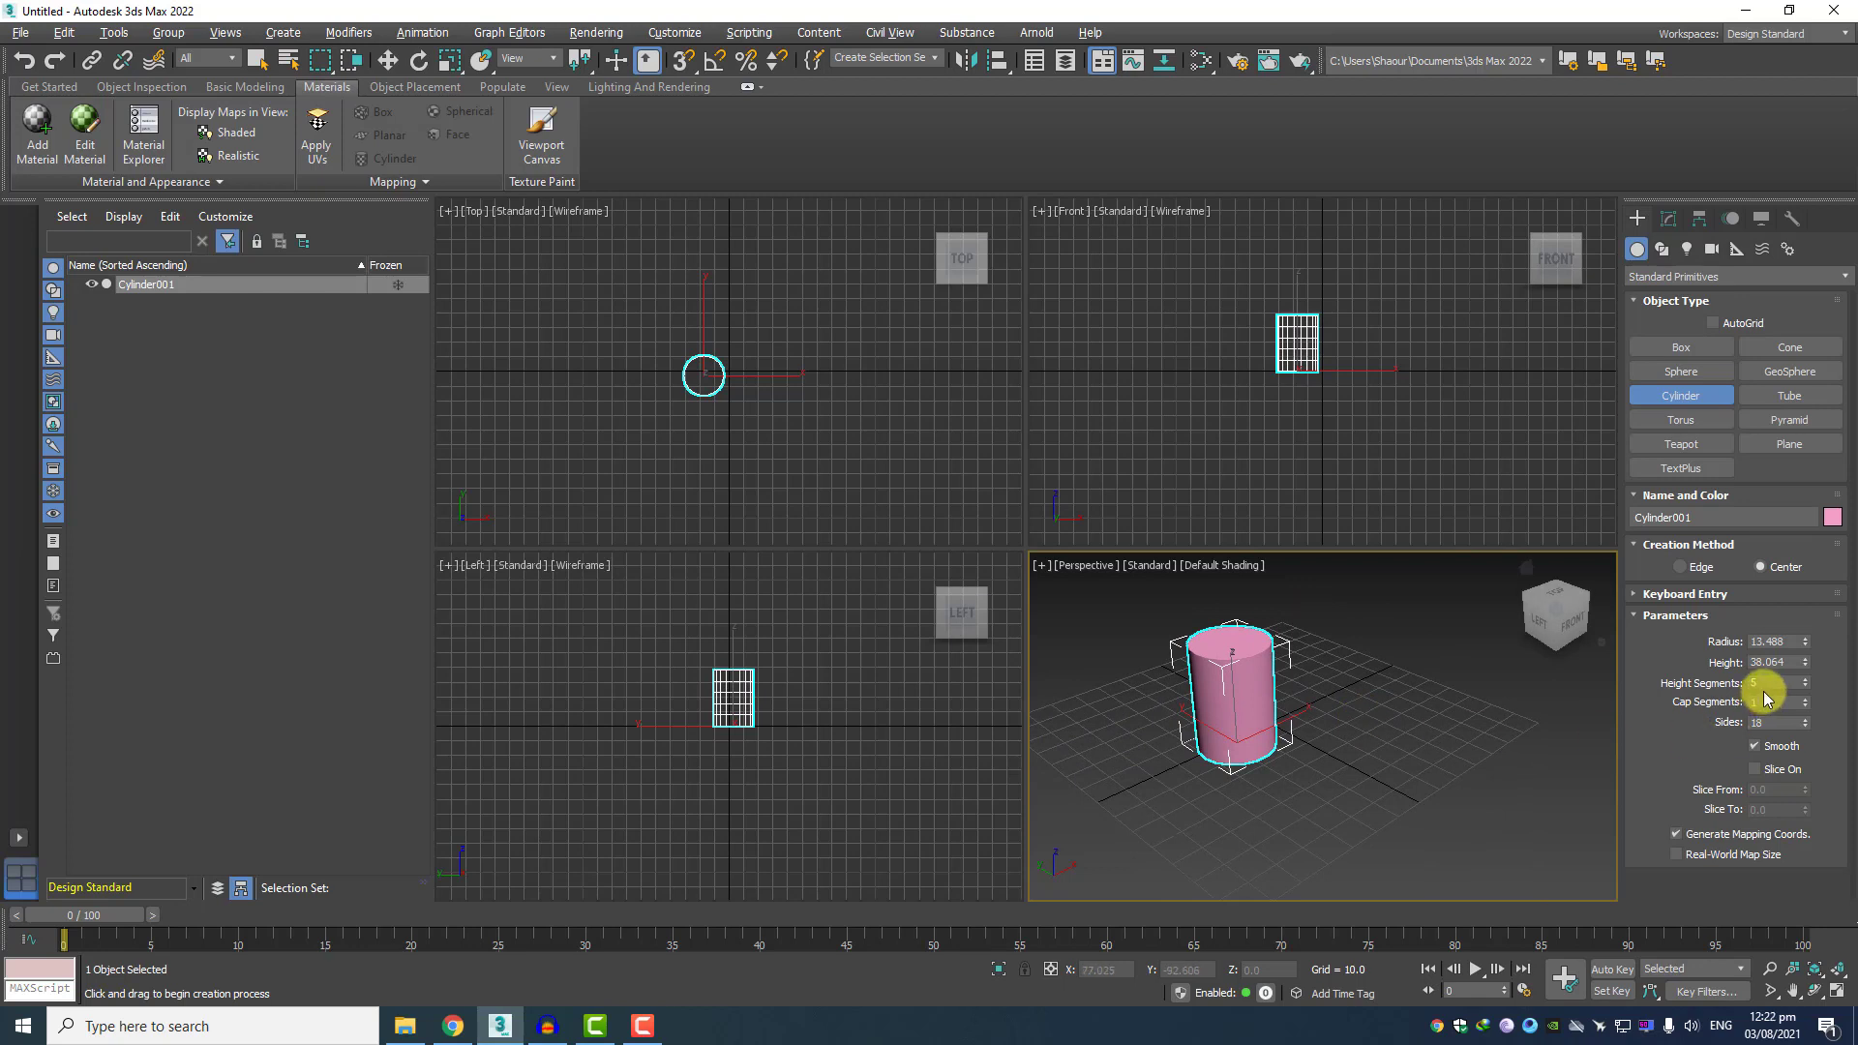
# Set the first cylinder's height segments to 11
pyautogui.scroll(8, 1290, 323)
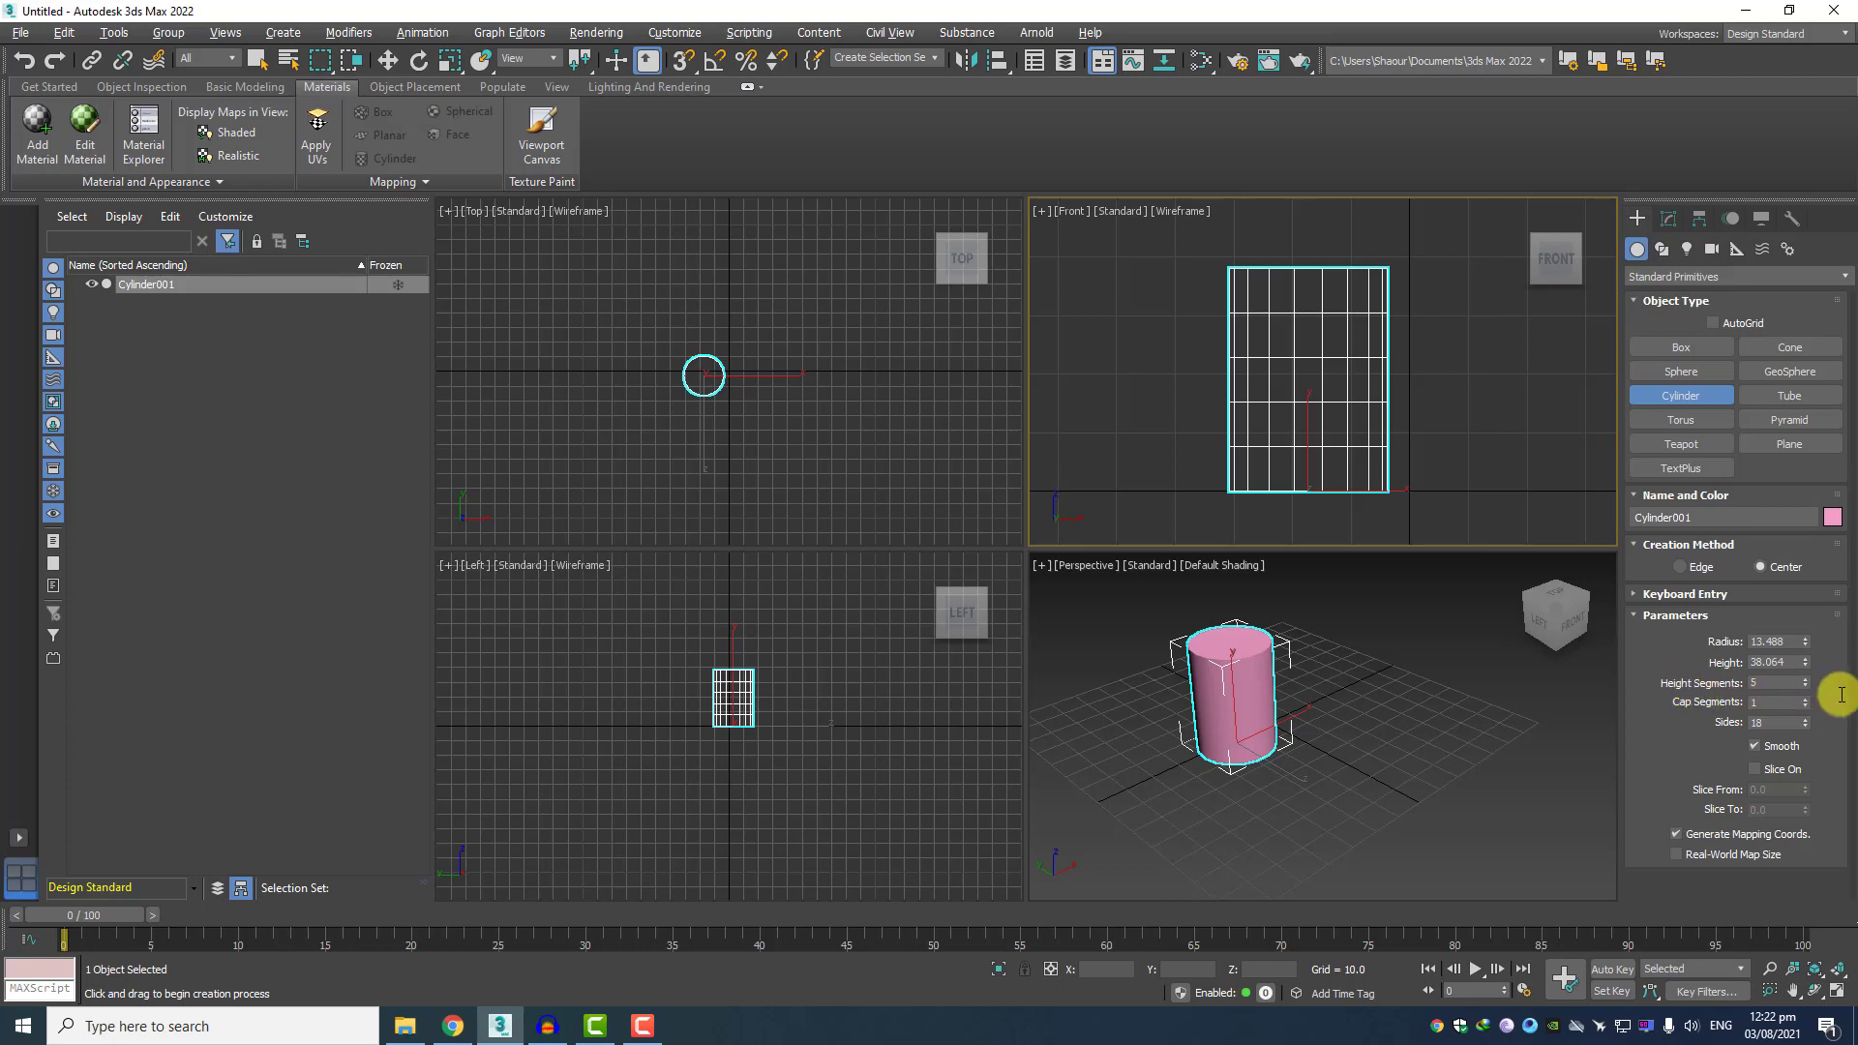
pyautogui.moveTo(1805, 688)
pyautogui.mouseDown()
pyautogui.moveTo(1802, 652)
pyautogui.moveTo(1800, 1016)
pyautogui.moveTo(1804, 668)
pyautogui.mouseUp()
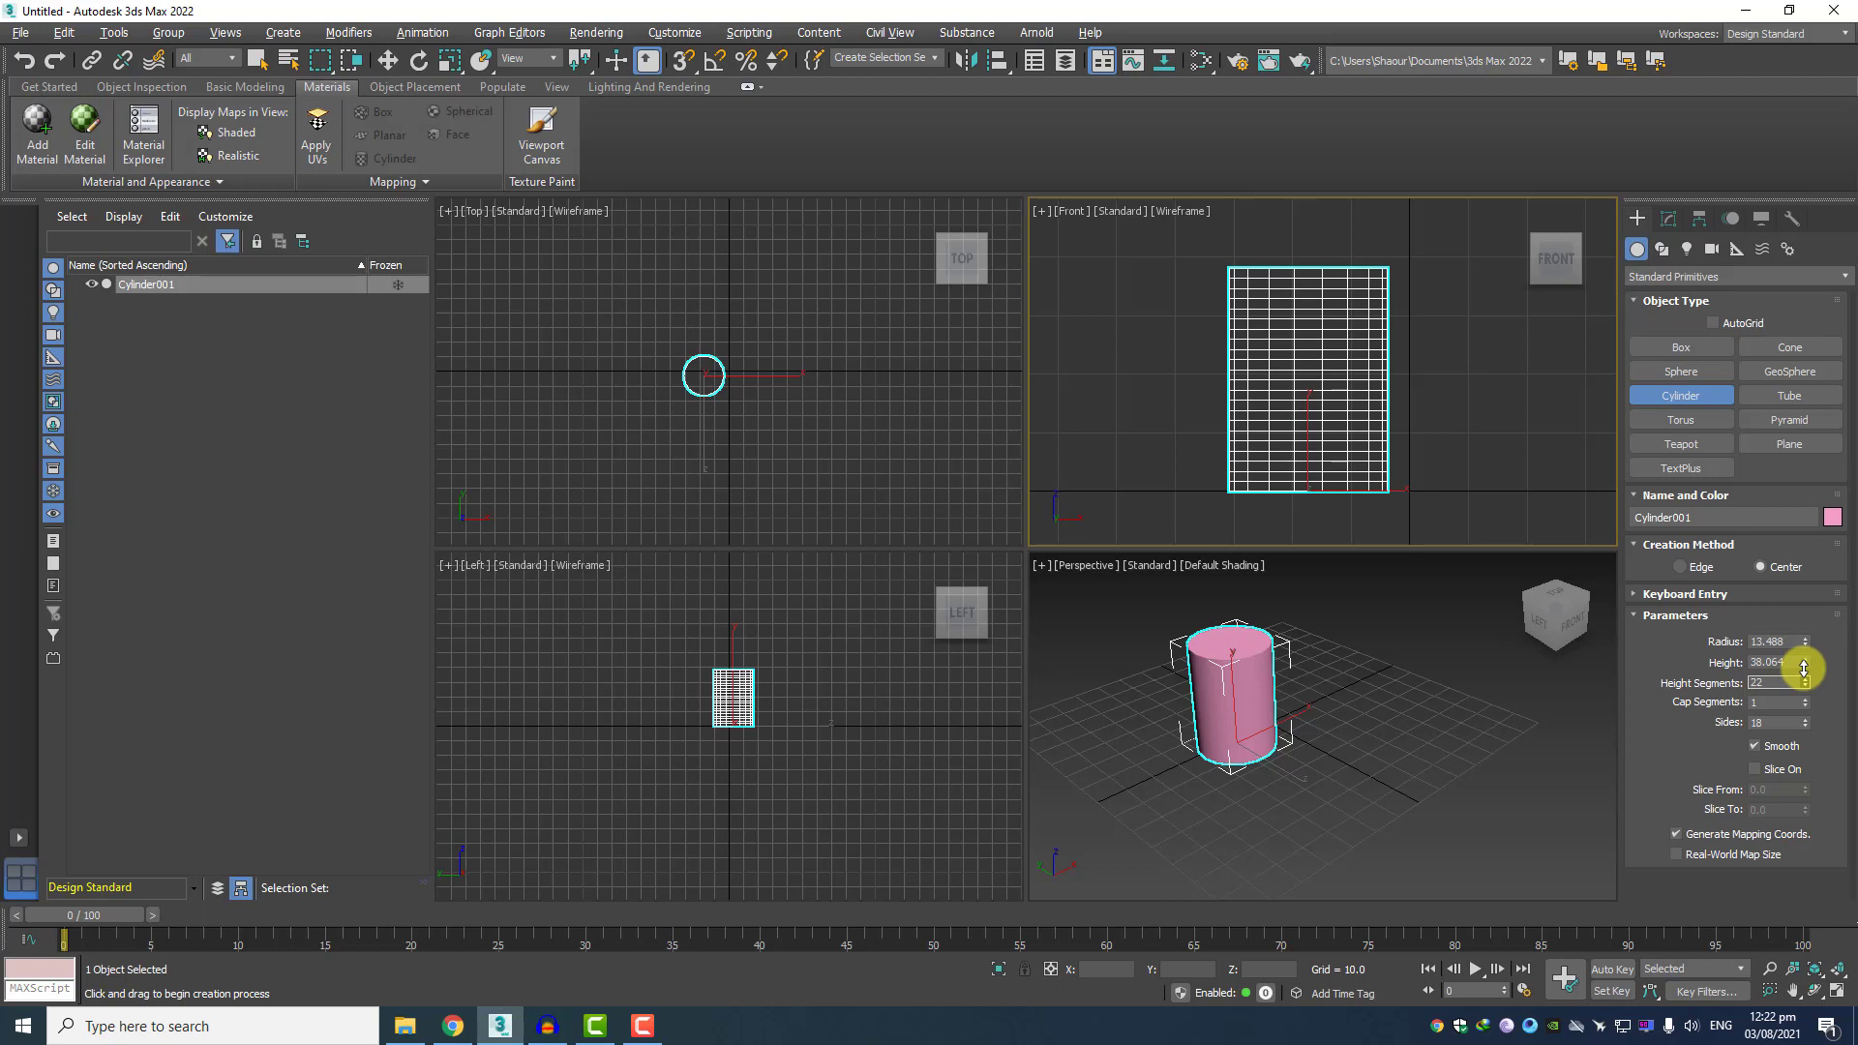
pyautogui.moveTo(1804, 668); pyautogui.dragTo(1806, 676)
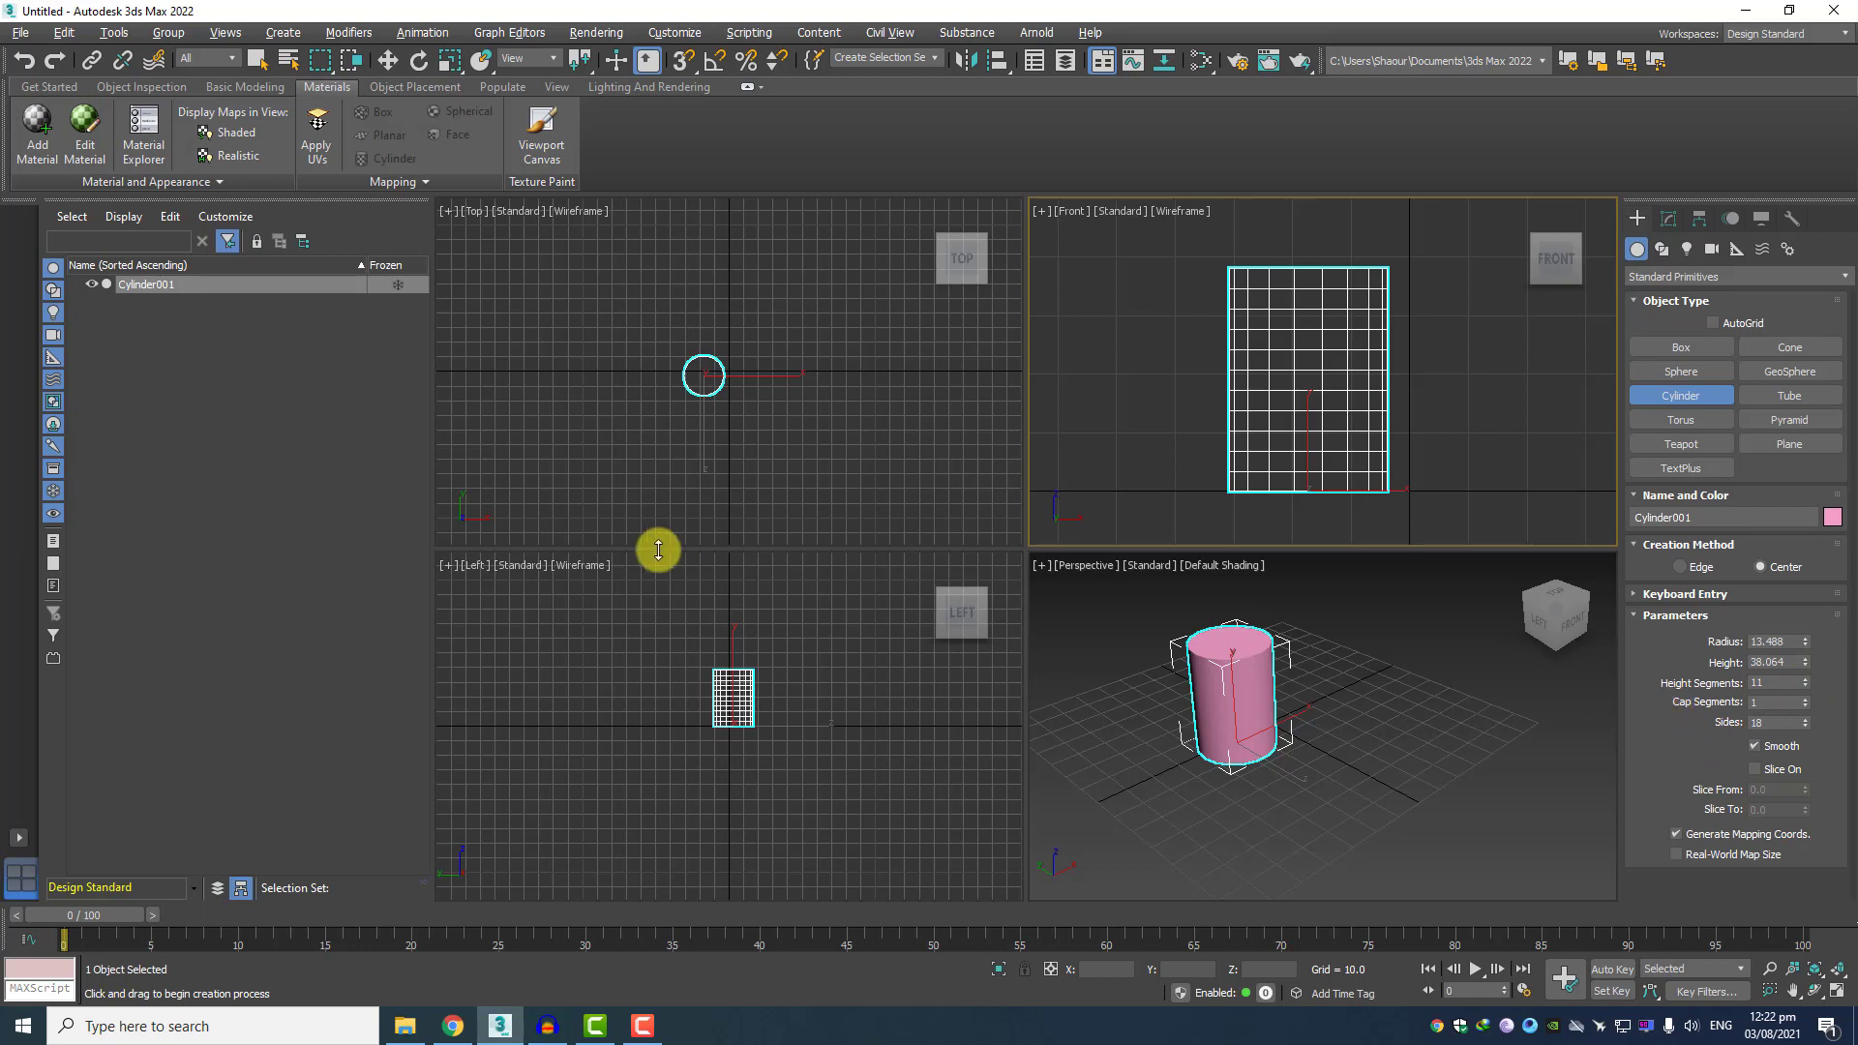
# Create a second cylinder in the Top view, beside the first, with a radius of about 20.5 and a height of about 52
pyautogui.moveTo(651, 390); pyautogui.dragTo(662, 393)
pyautogui.rightClick(665, 394)
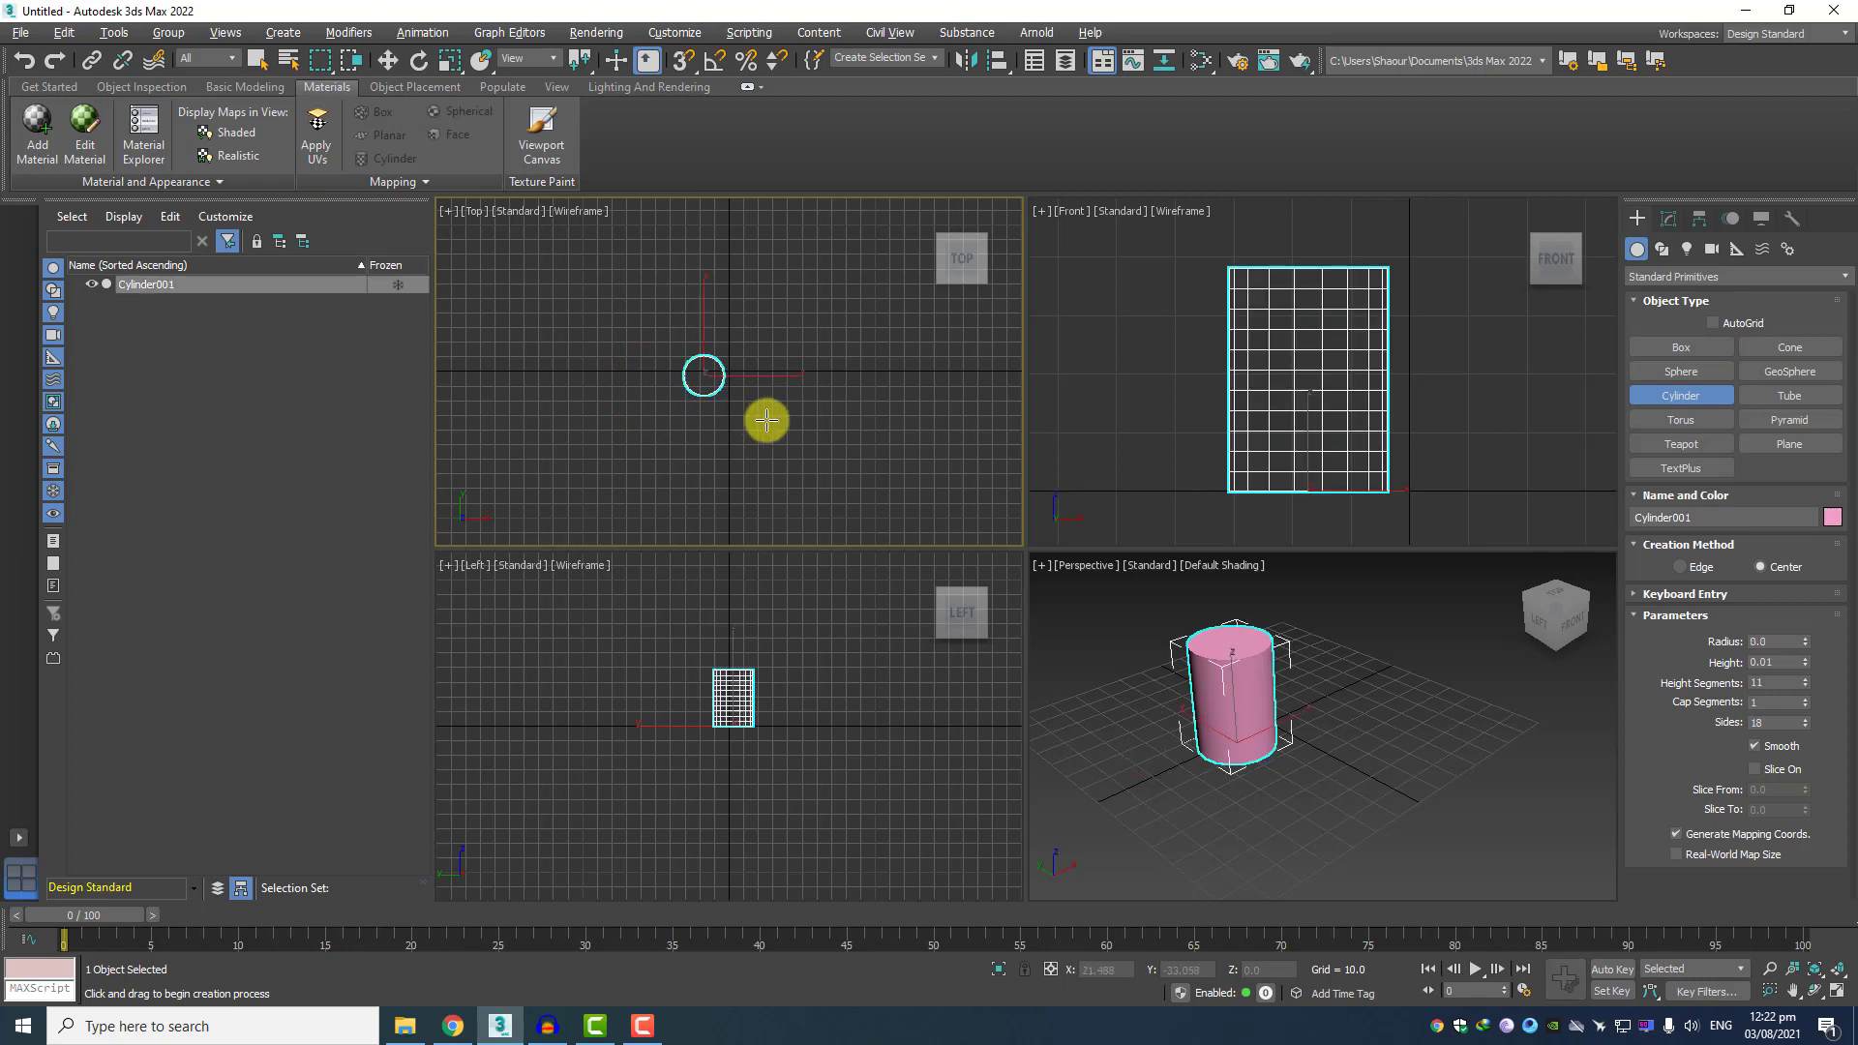
pyautogui.moveTo(821, 416)
pyautogui.mouseDown()
pyautogui.moveTo(764, 440)
pyautogui.moveTo(791, 416)
pyautogui.mouseUp()
pyautogui.click(790, 349)
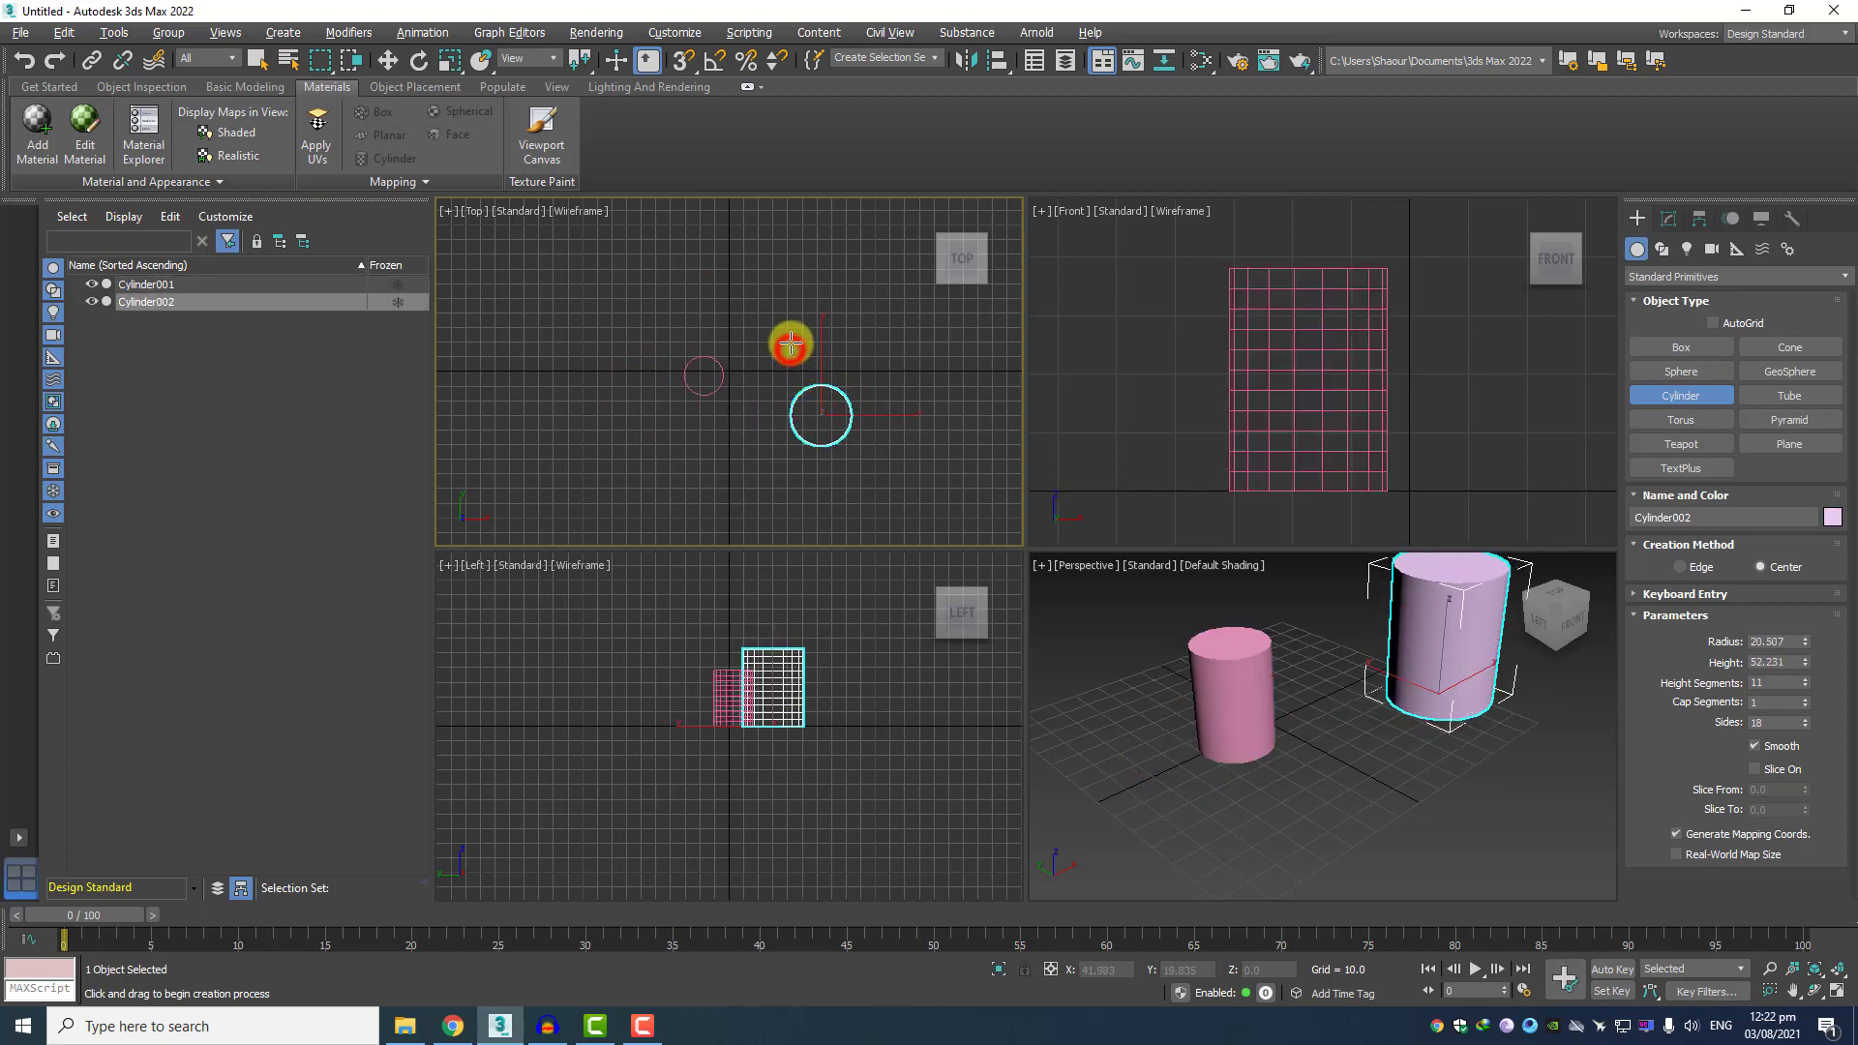
# Set the second cylinder's cap segments to 9
pyautogui.scroll(4, 800, 407)
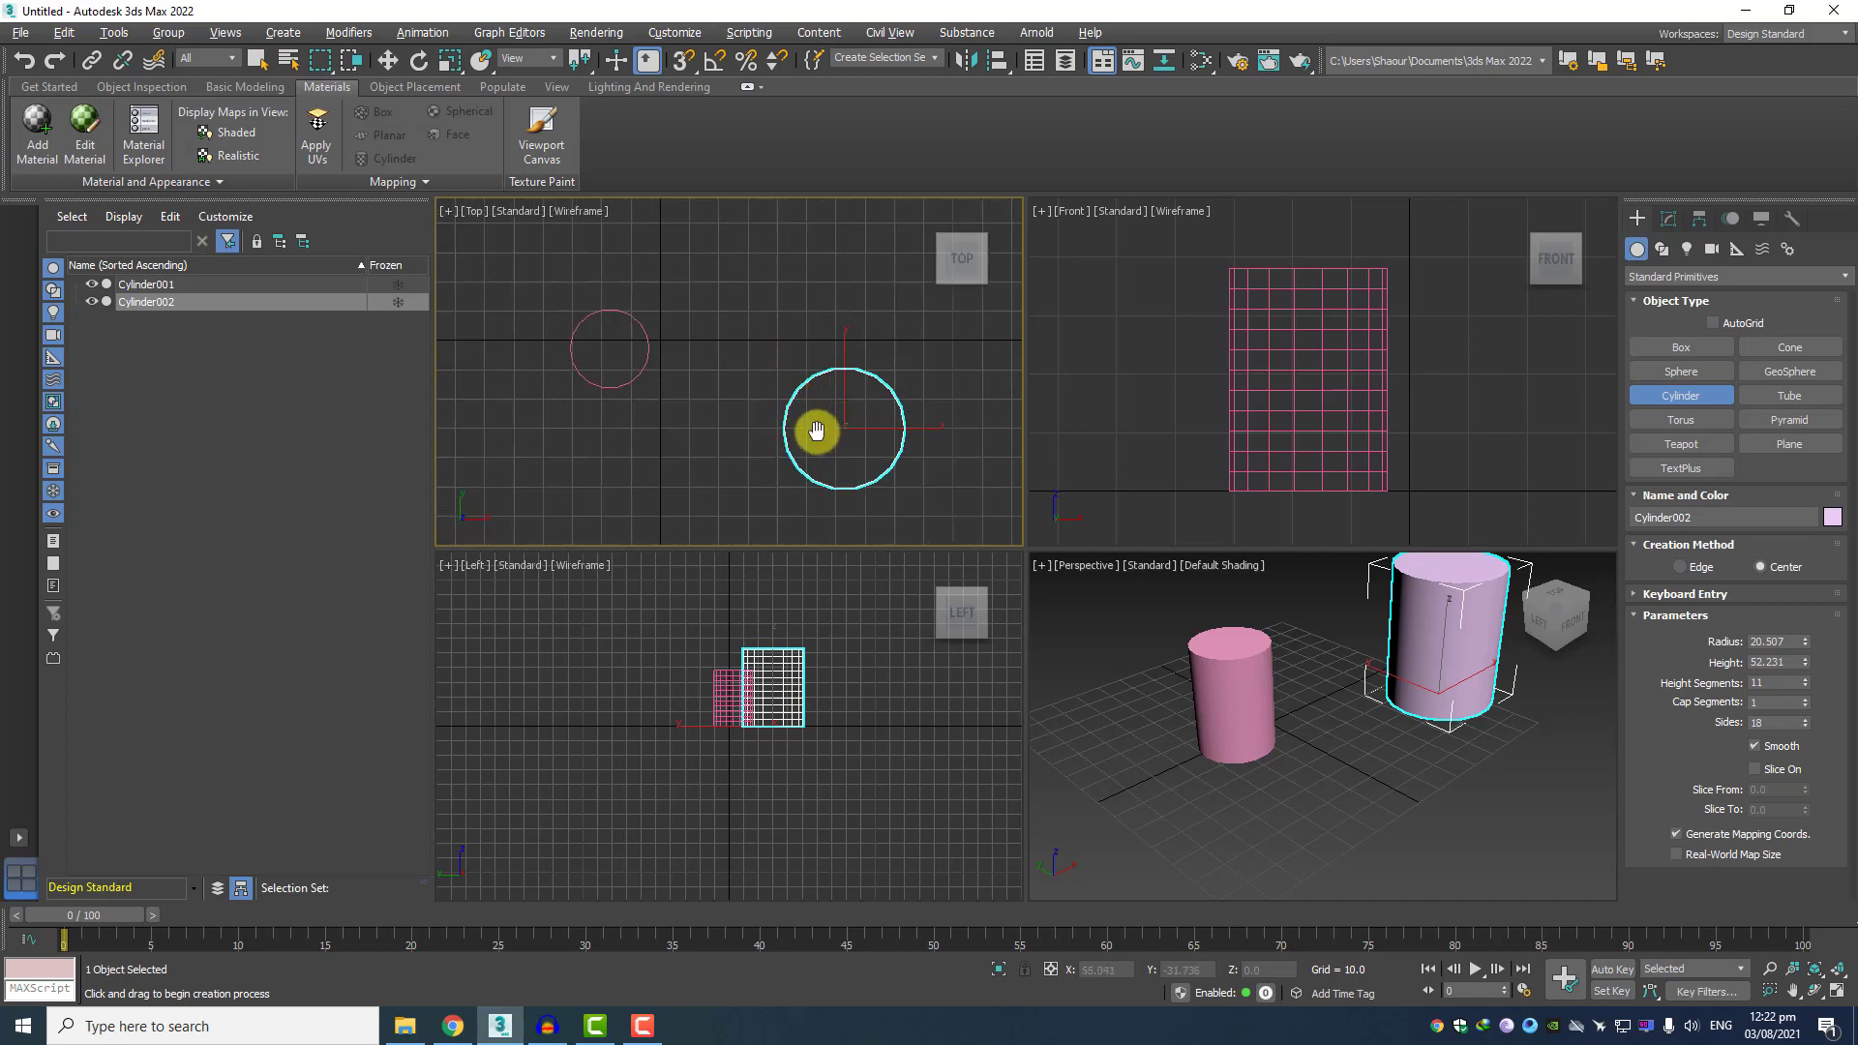
pyautogui.scroll(3, 784, 397)
pyautogui.scroll(-1, 765, 381)
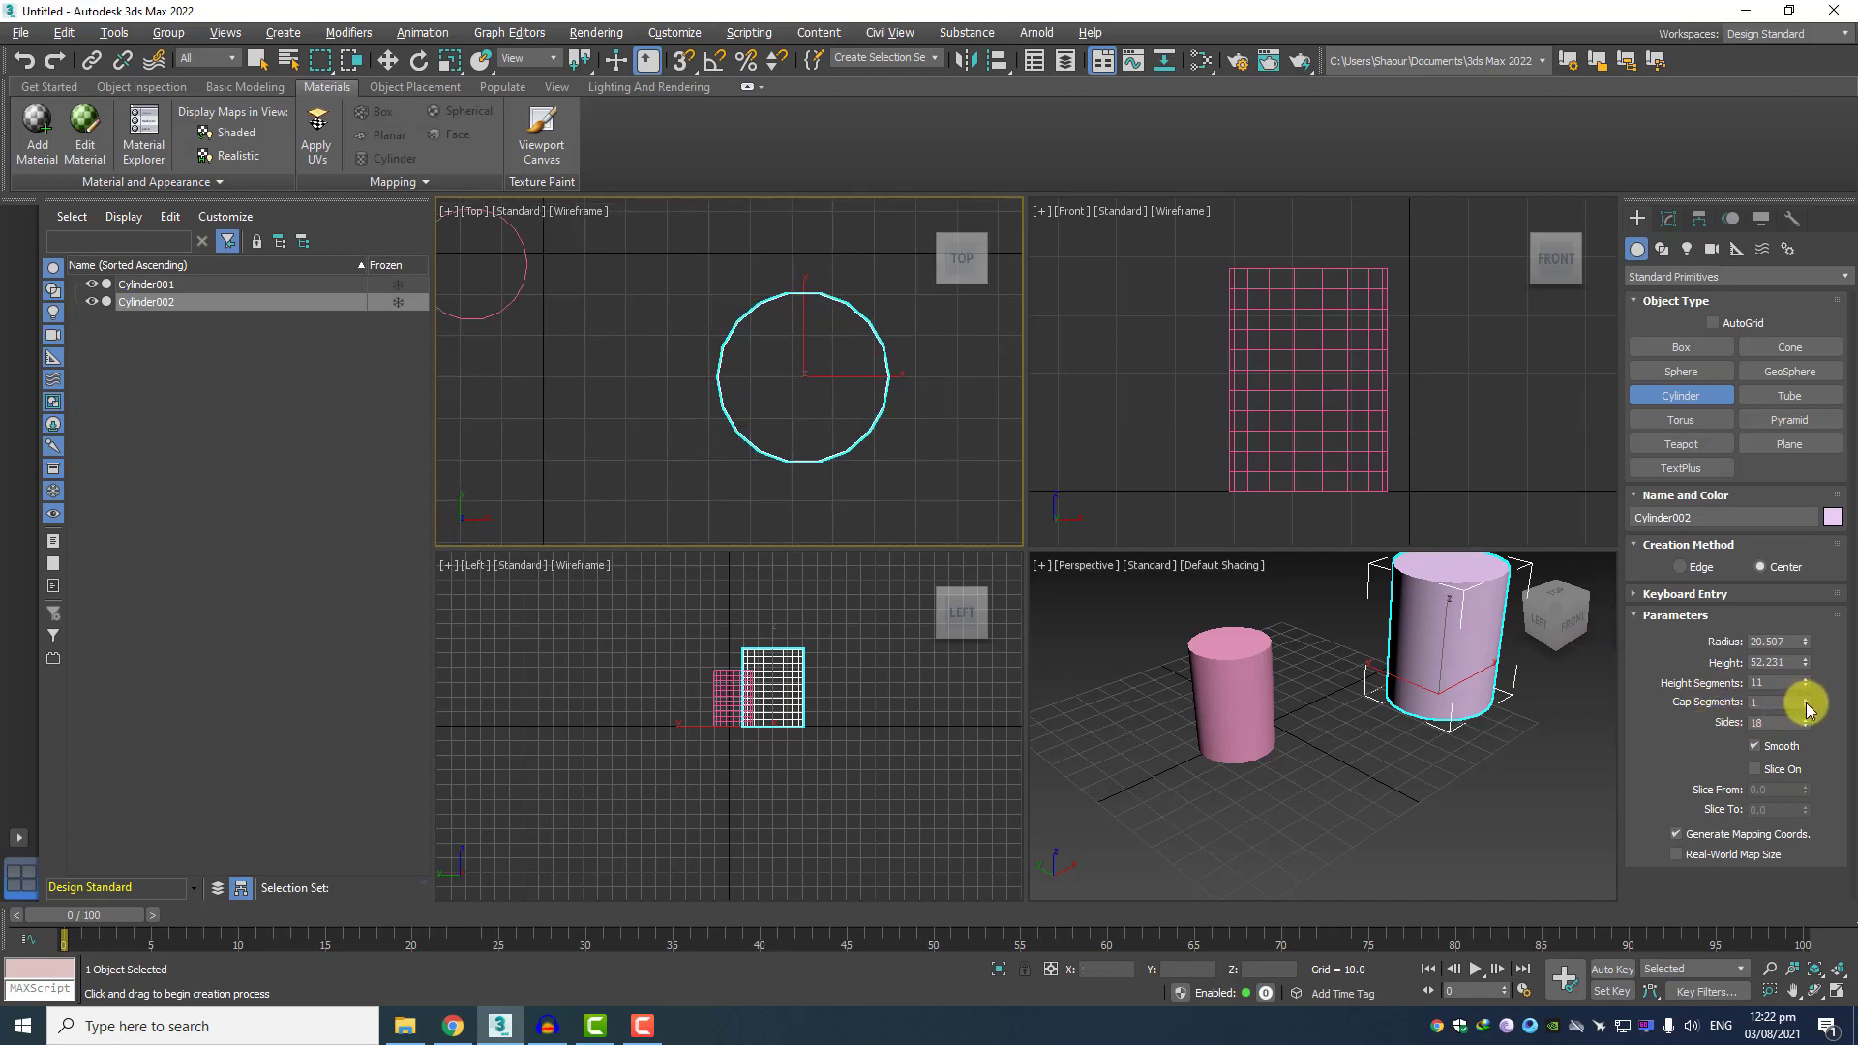
pyautogui.moveTo(1808, 703); pyautogui.dragTo(1806, 697)
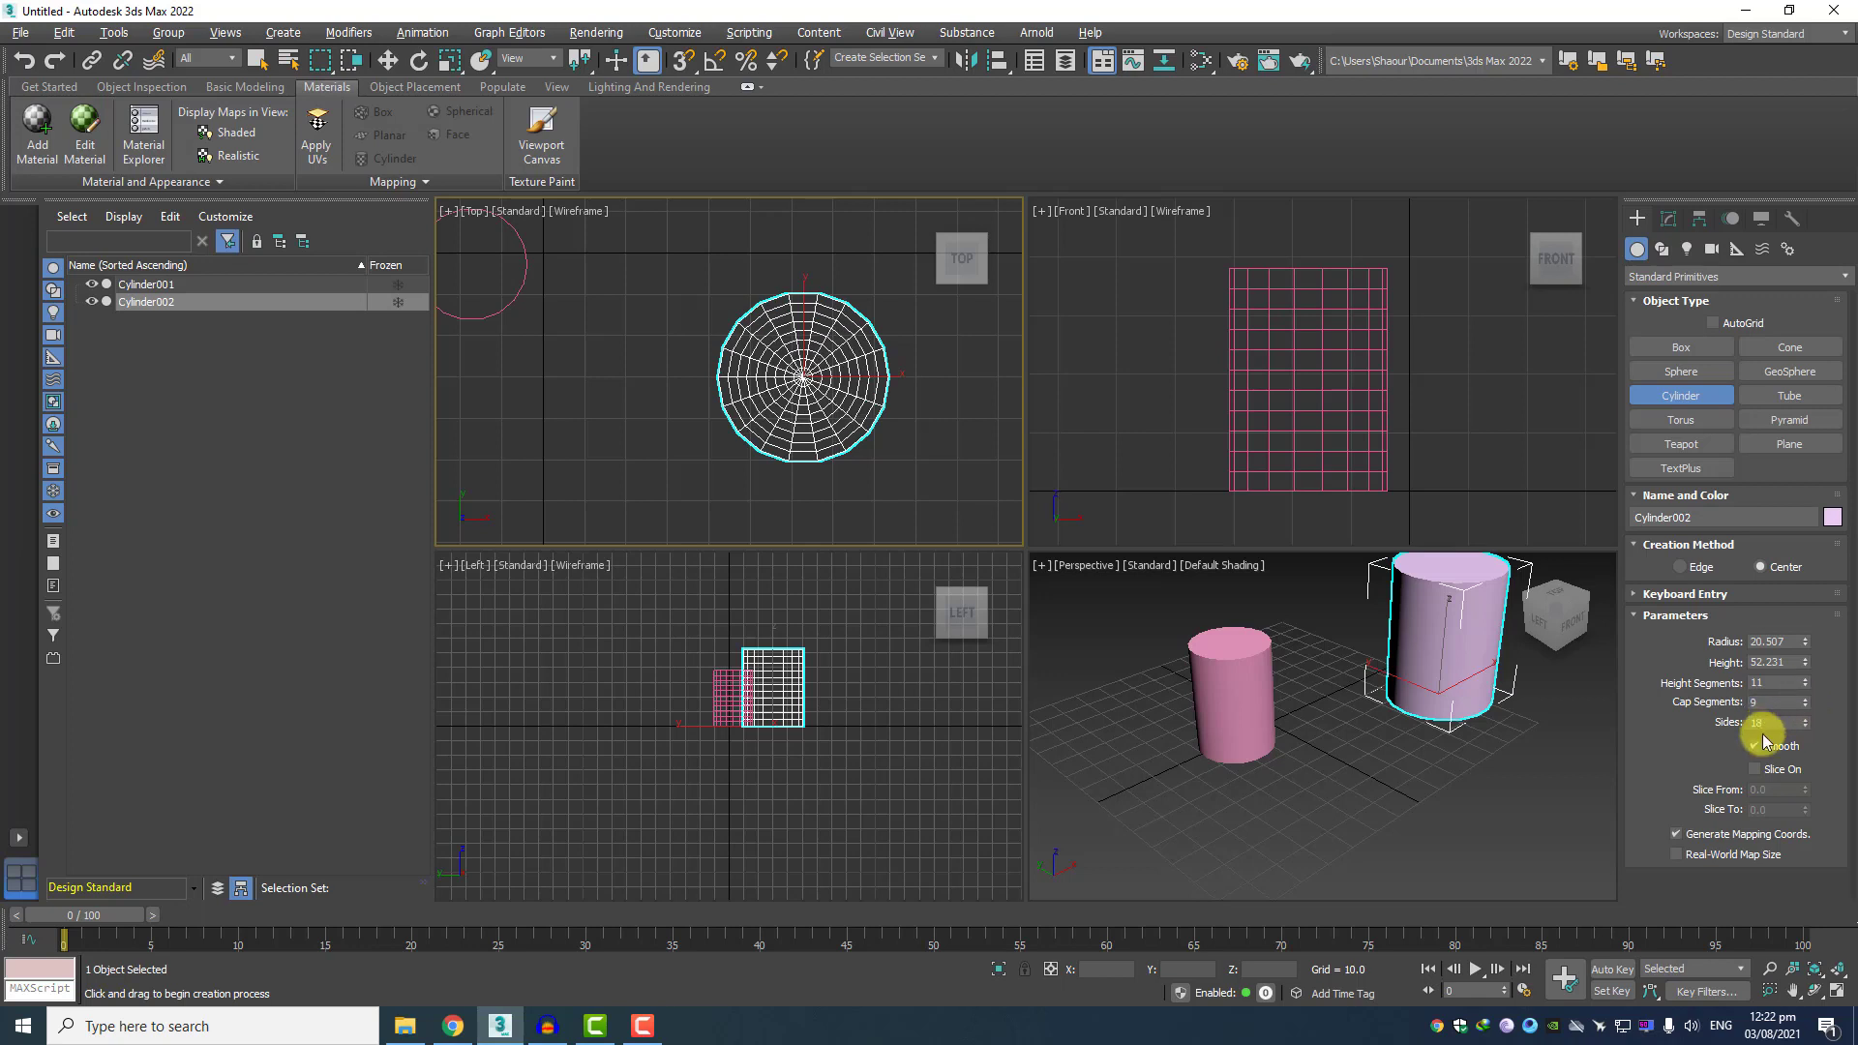
# Reduce the second cylinder's sides to 3 and examine the triangular shape in the Perspective and Top views
pyautogui.moveTo(1806, 726)
pyautogui.mouseDown()
pyautogui.moveTo(1803, 703)
pyautogui.moveTo(1804, 726)
pyautogui.mouseUp()
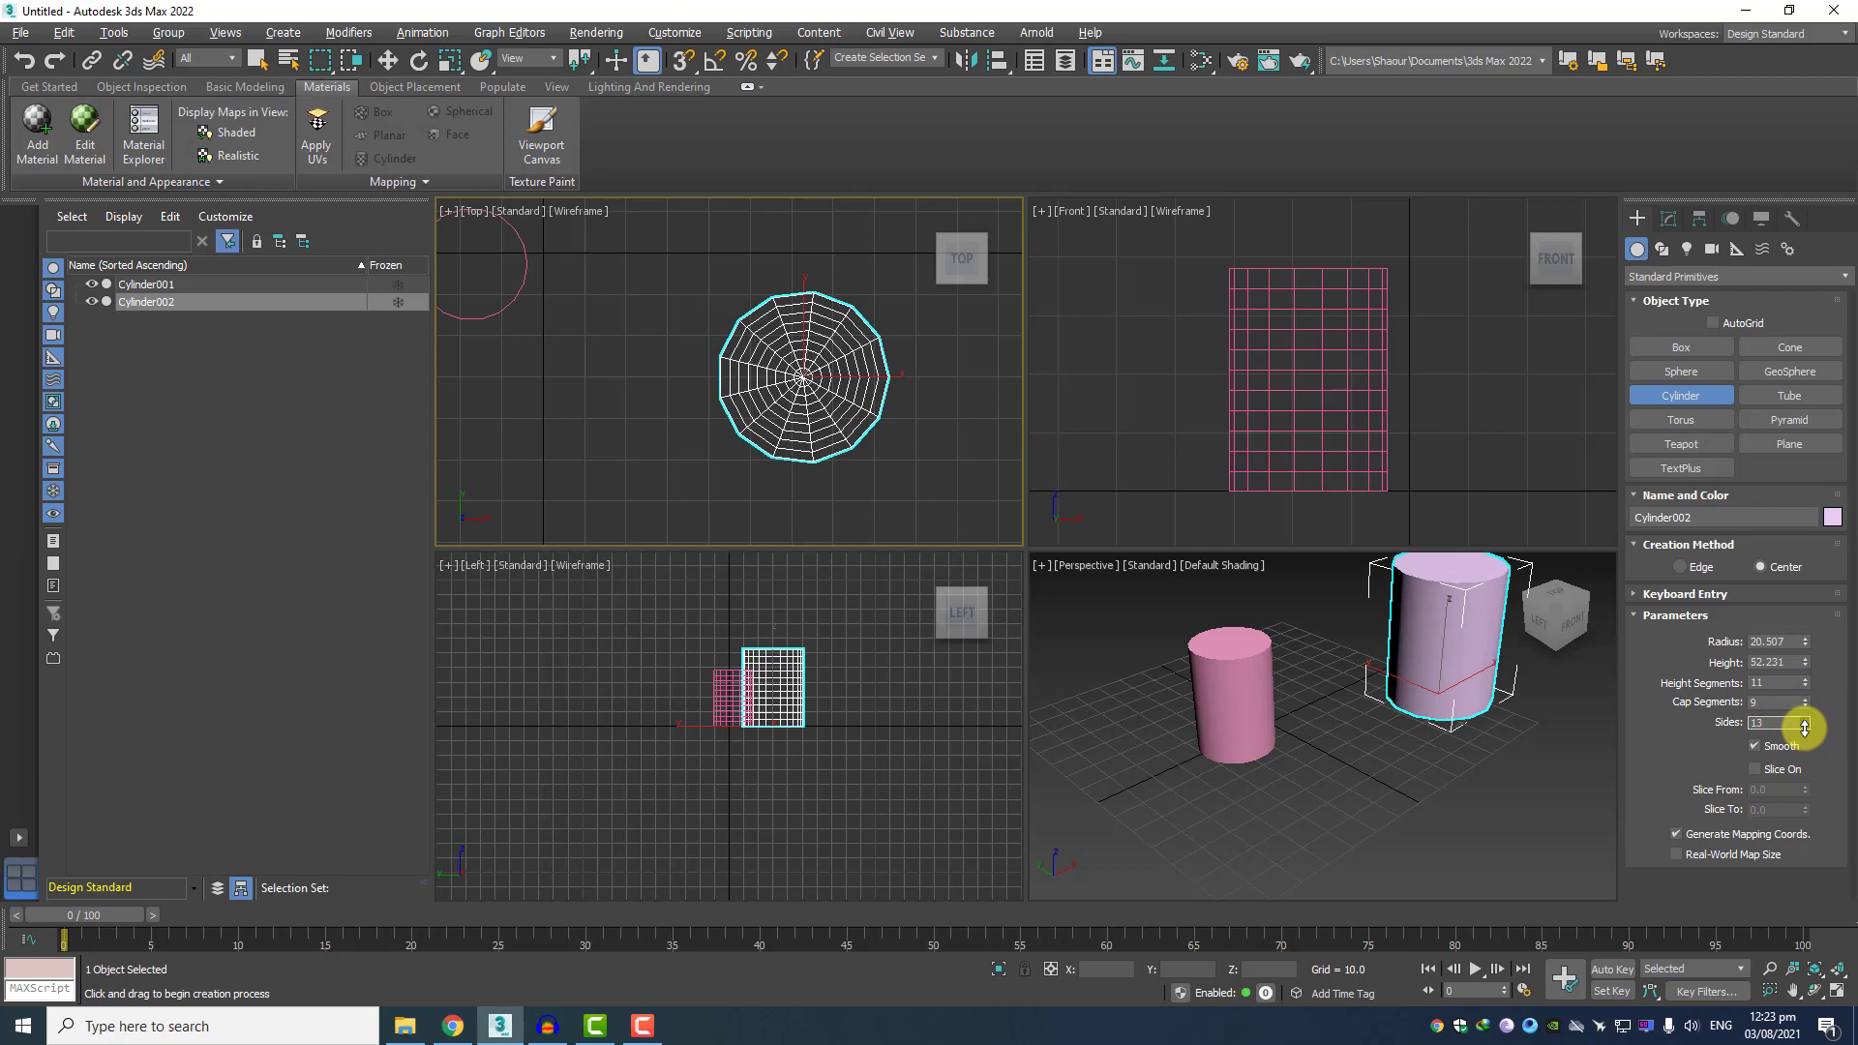
pyautogui.moveTo(1805, 727); pyautogui.dragTo(1807, 741)
pyautogui.moveTo(1440, 708); pyautogui.dragTo(1345, 755, button='middle')
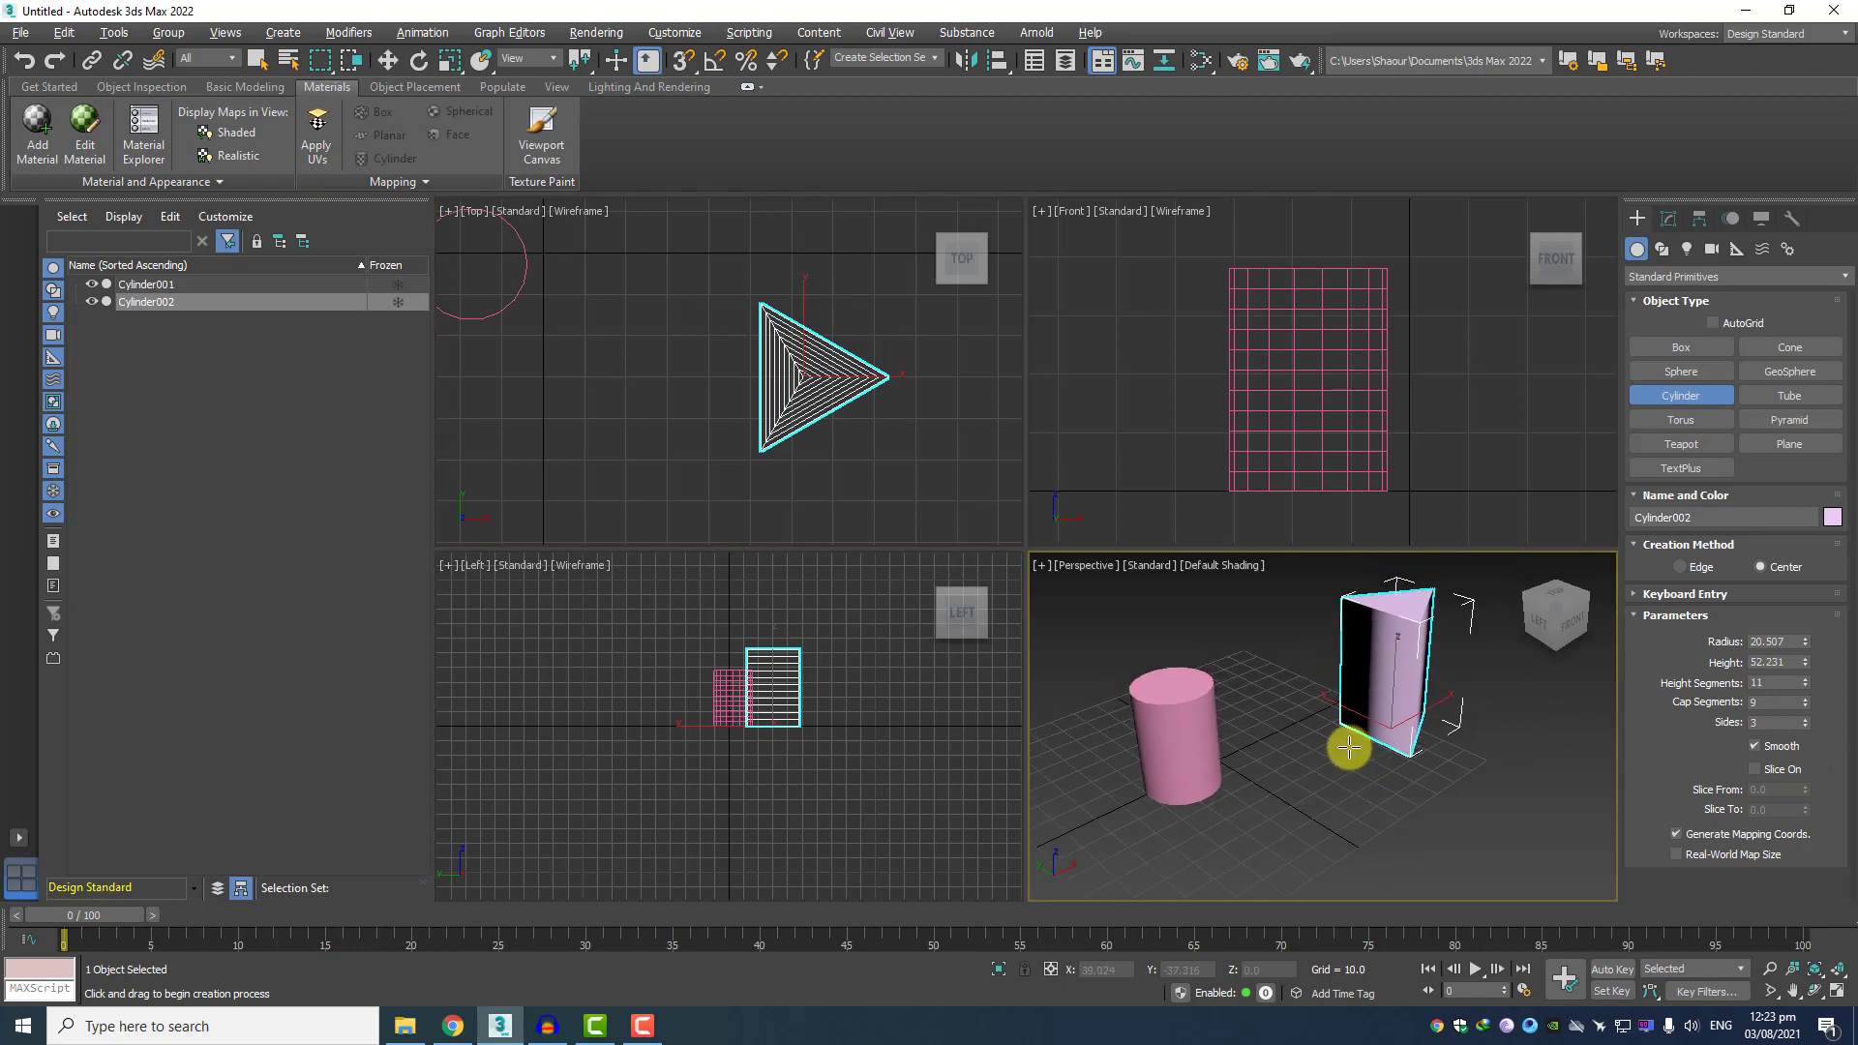
pyautogui.moveTo(1348, 671); pyautogui.dragTo(1359, 717, button='middle')
pyautogui.scroll(5, 1378, 670)
pyautogui.scroll(-5, 1385, 662)
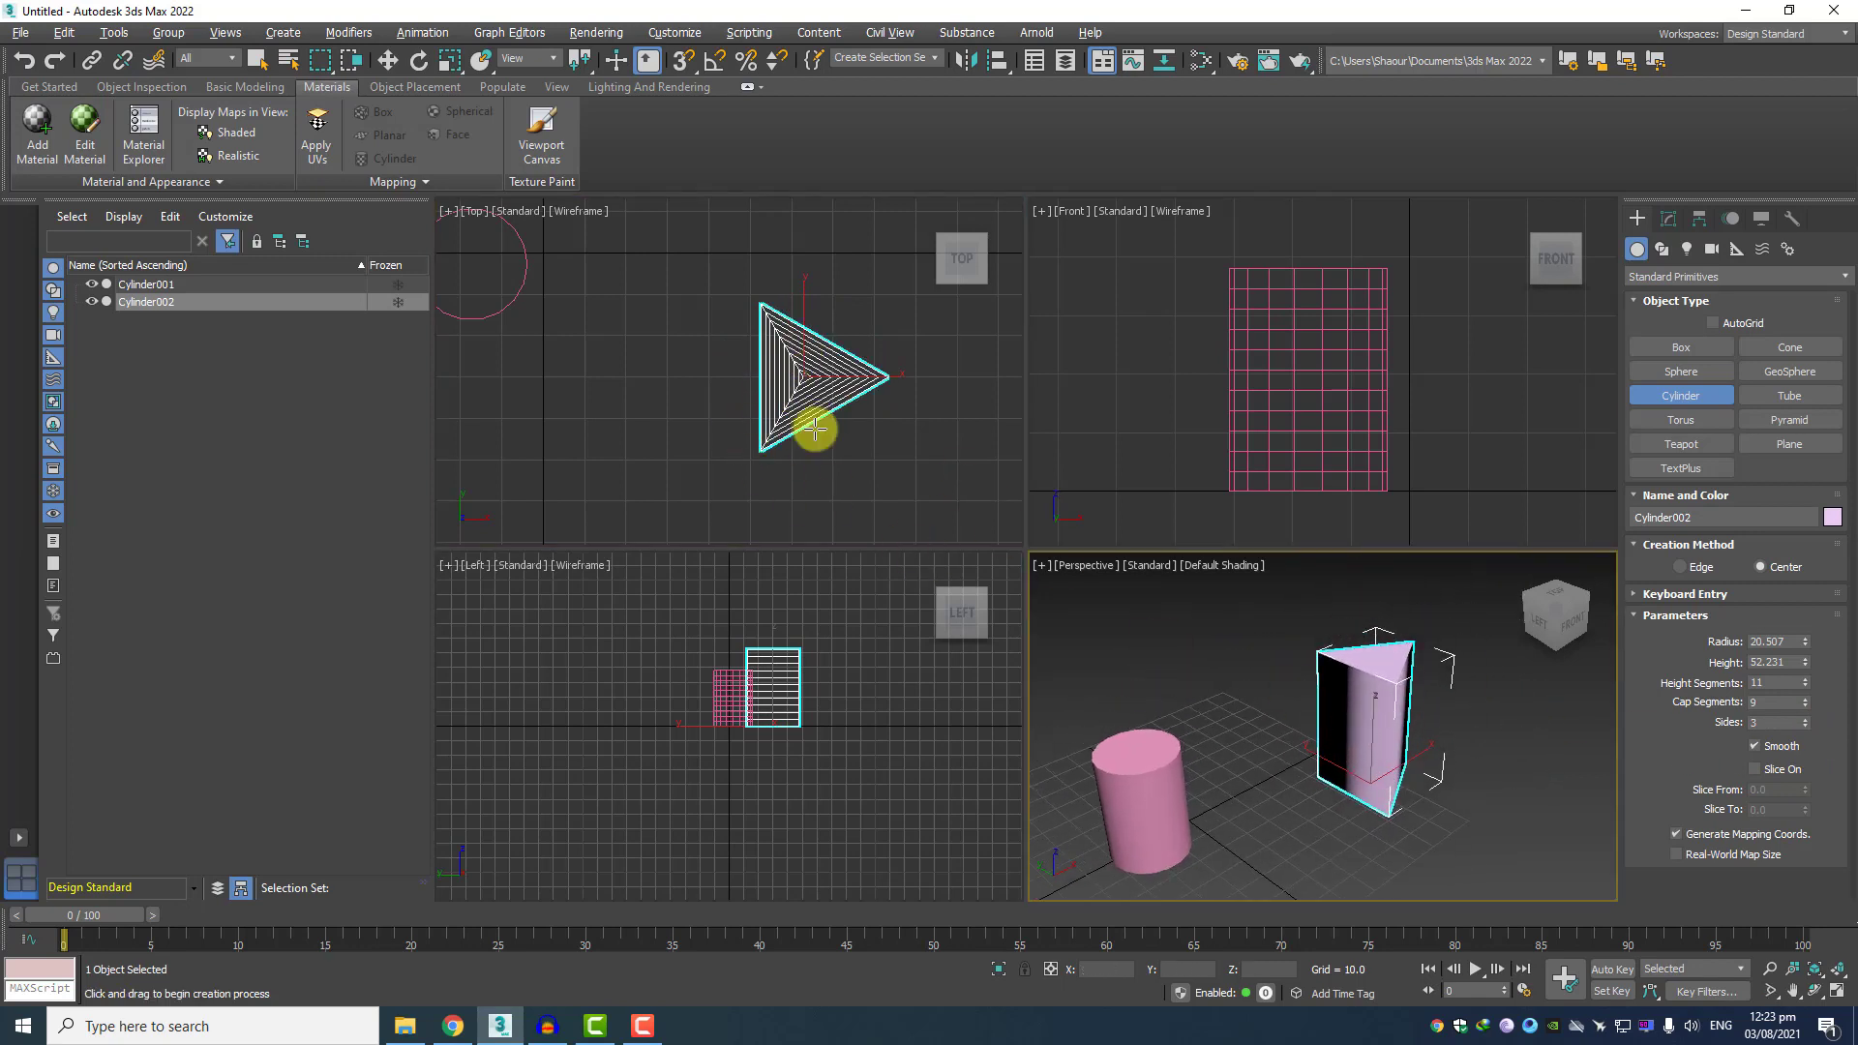
pyautogui.scroll(2, 730, 342)
pyautogui.moveTo(826, 389); pyautogui.dragTo(744, 358, button='middle')
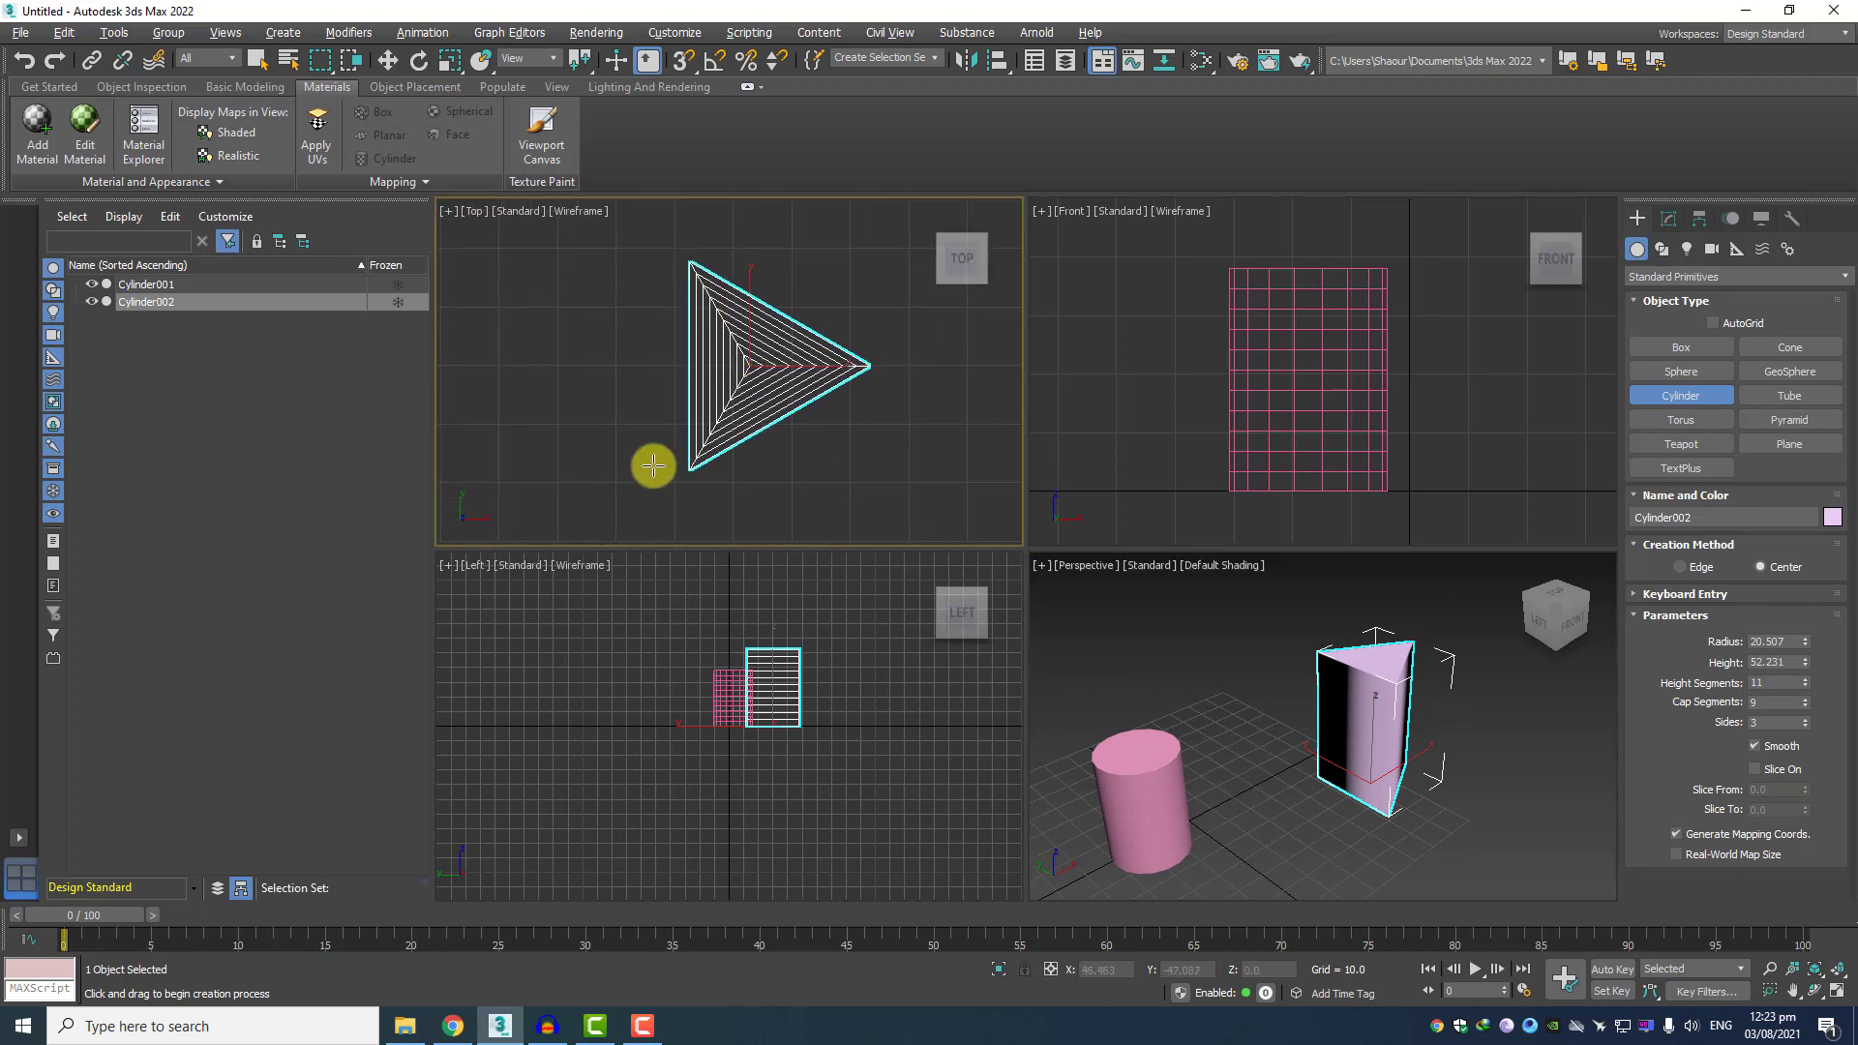
# Raise the second cylinder's number of sides gradually through 4, 5 and 6 up to 49
pyautogui.click(1806, 726)
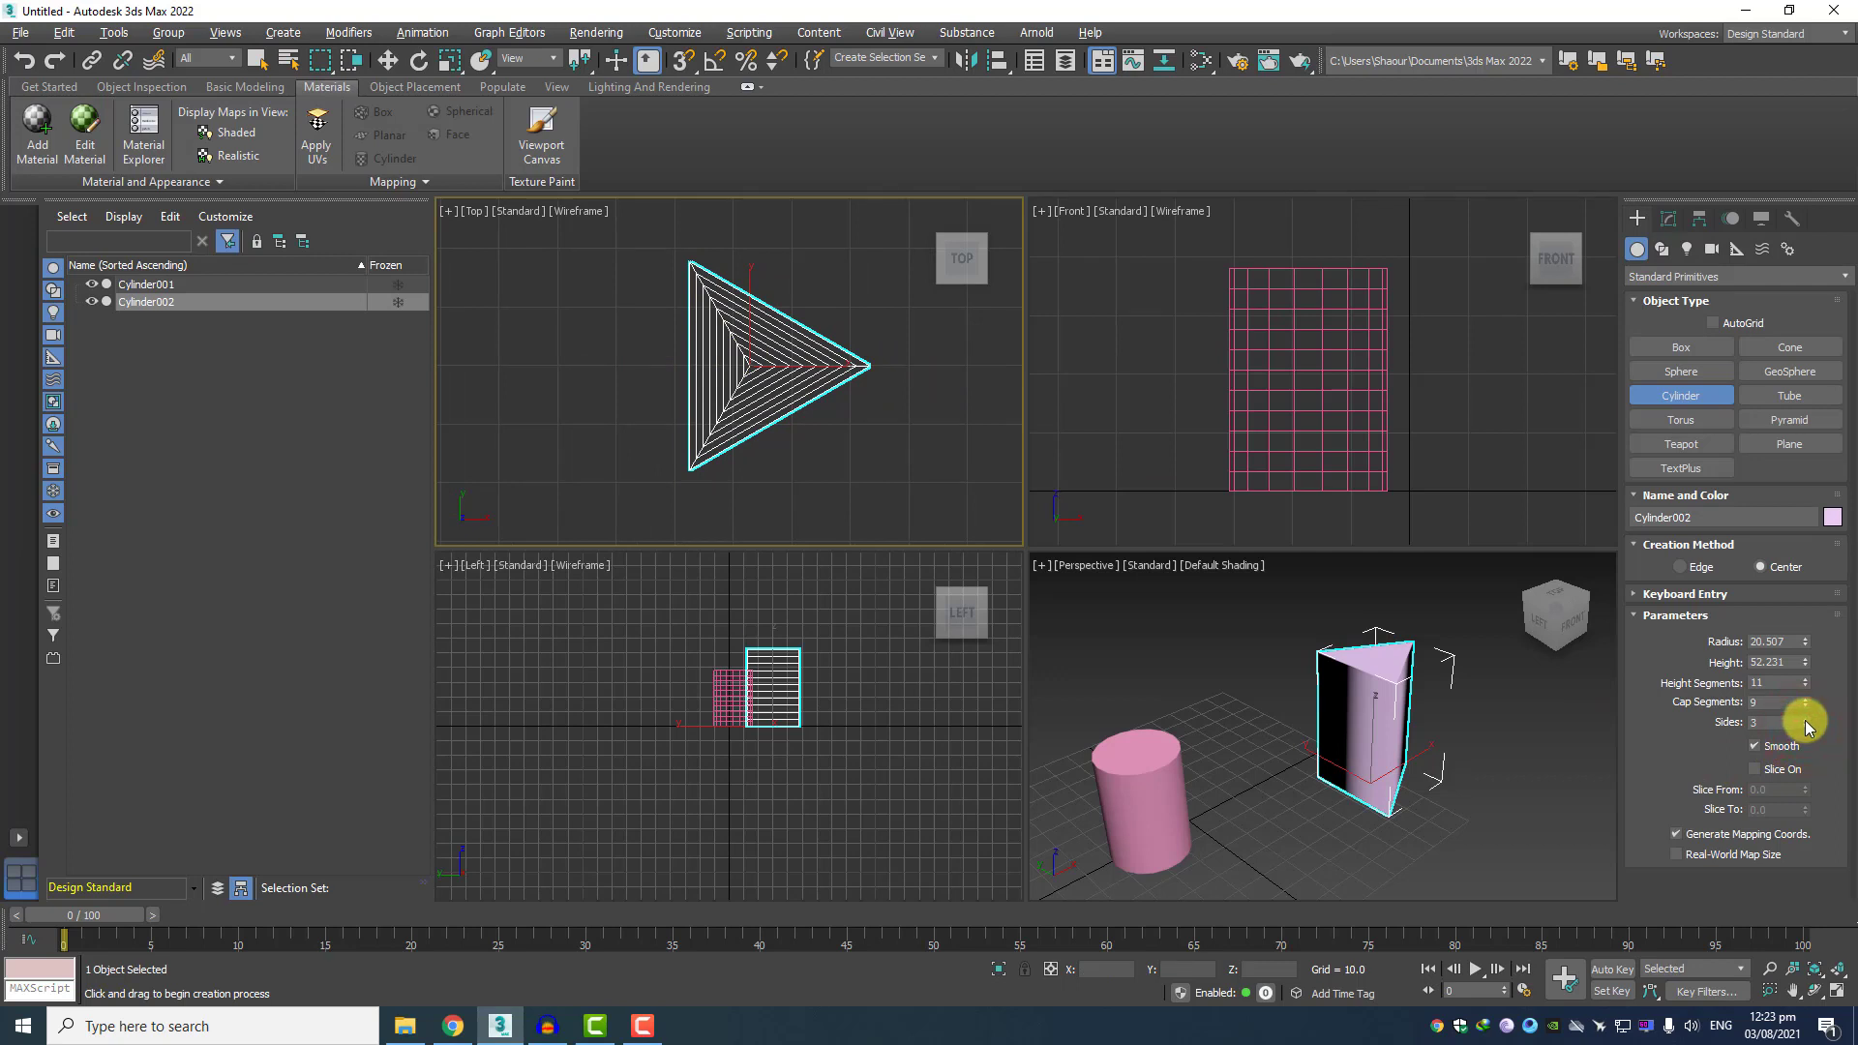
pyautogui.click(1805, 721)
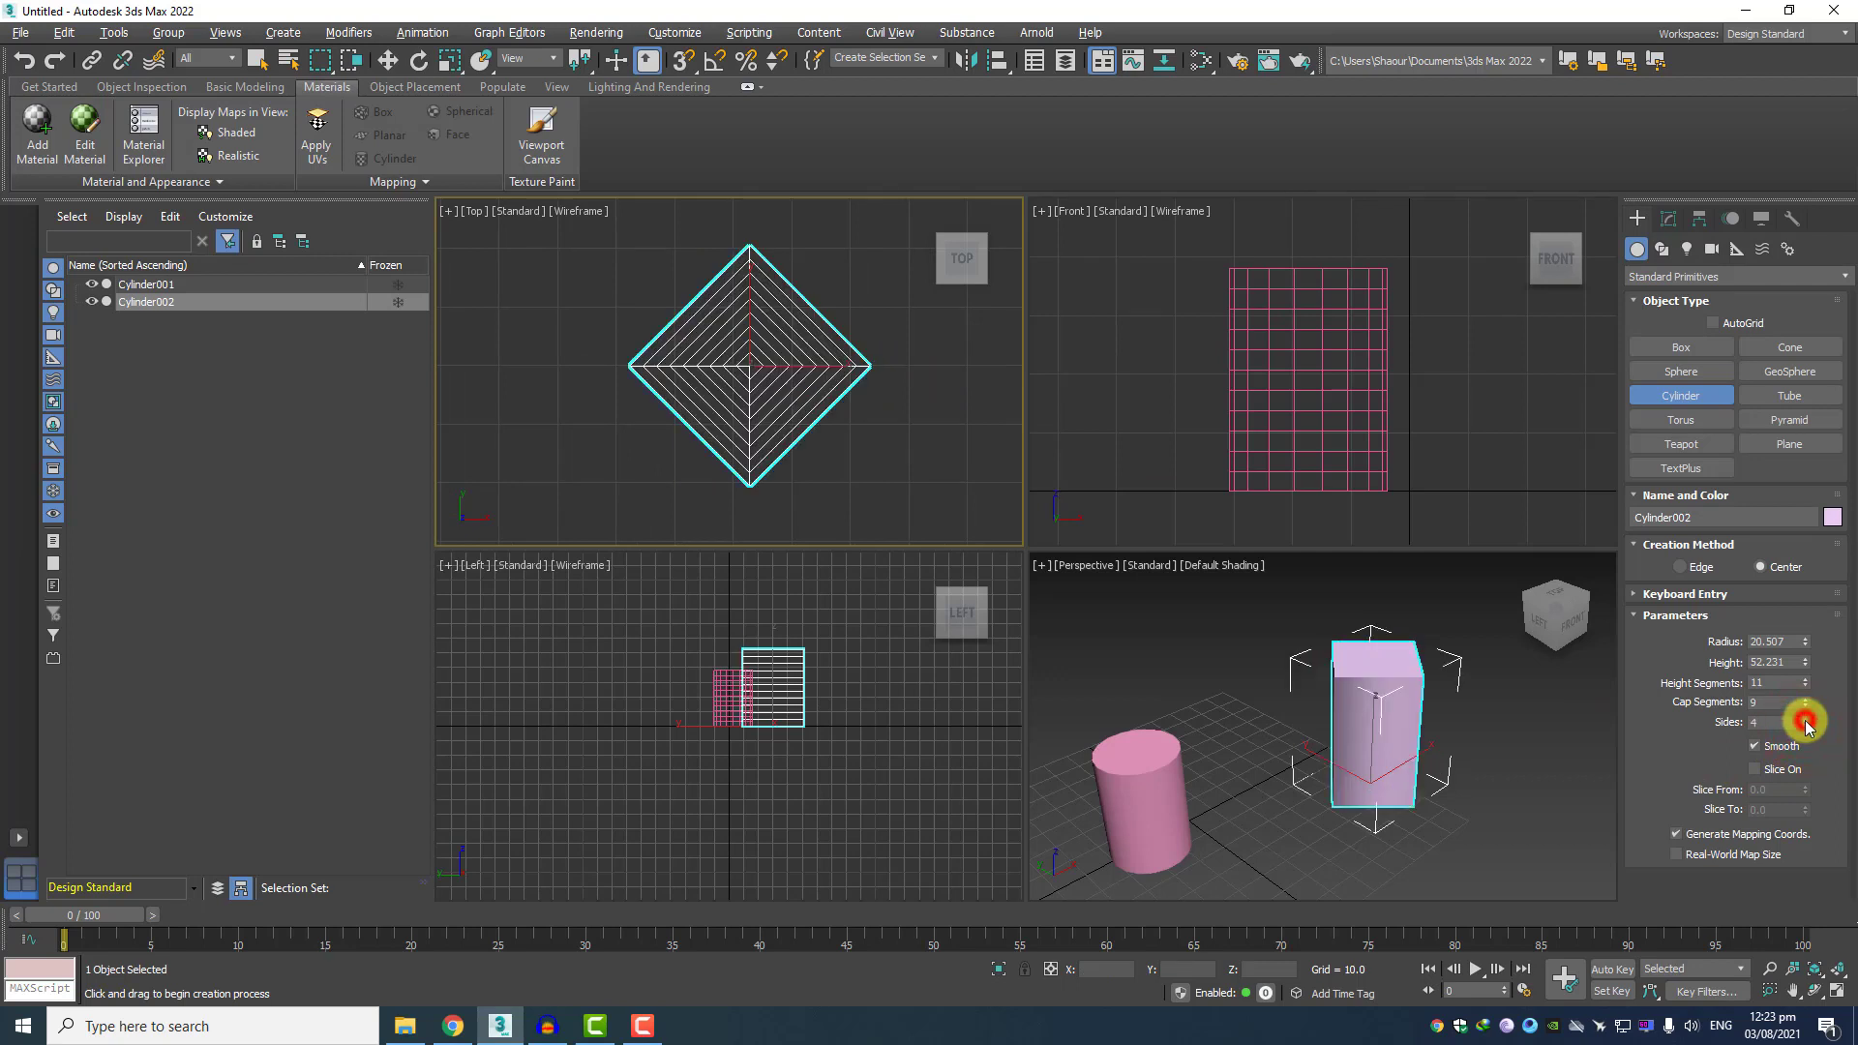
pyautogui.click(1806, 721)
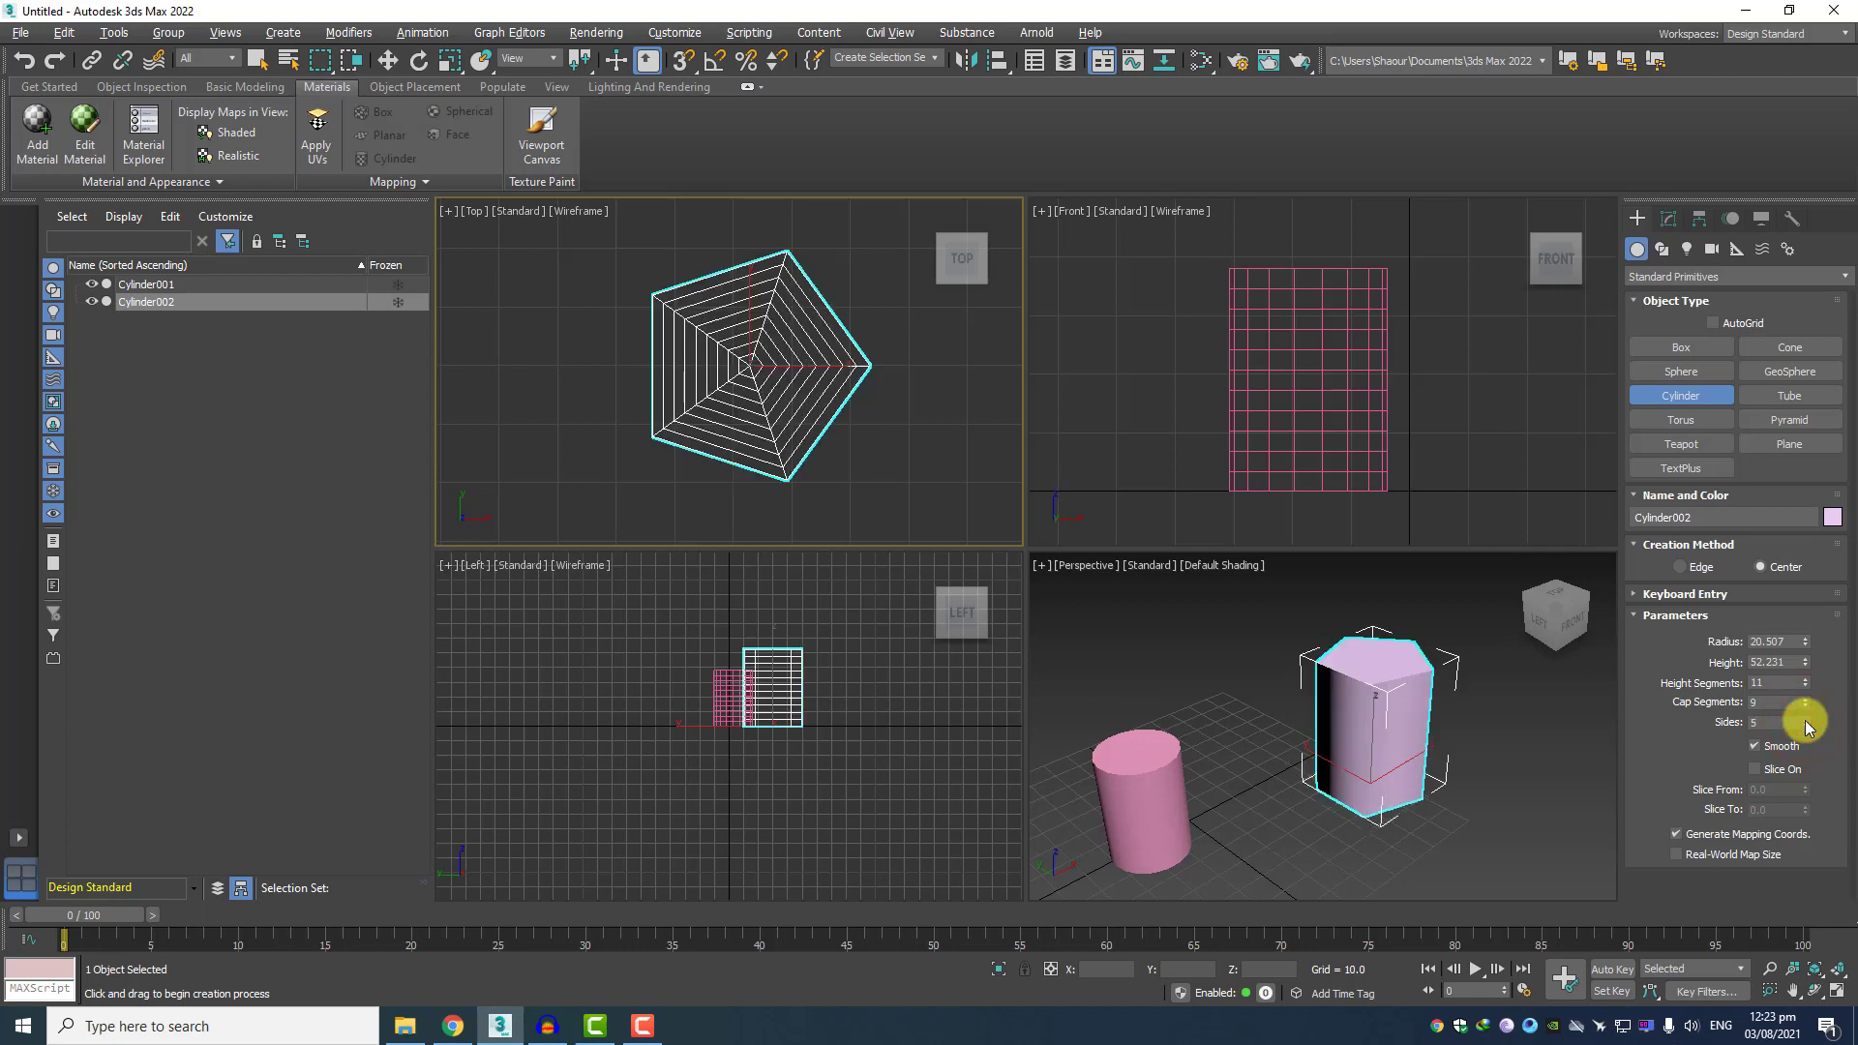
pyautogui.click(1806, 721)
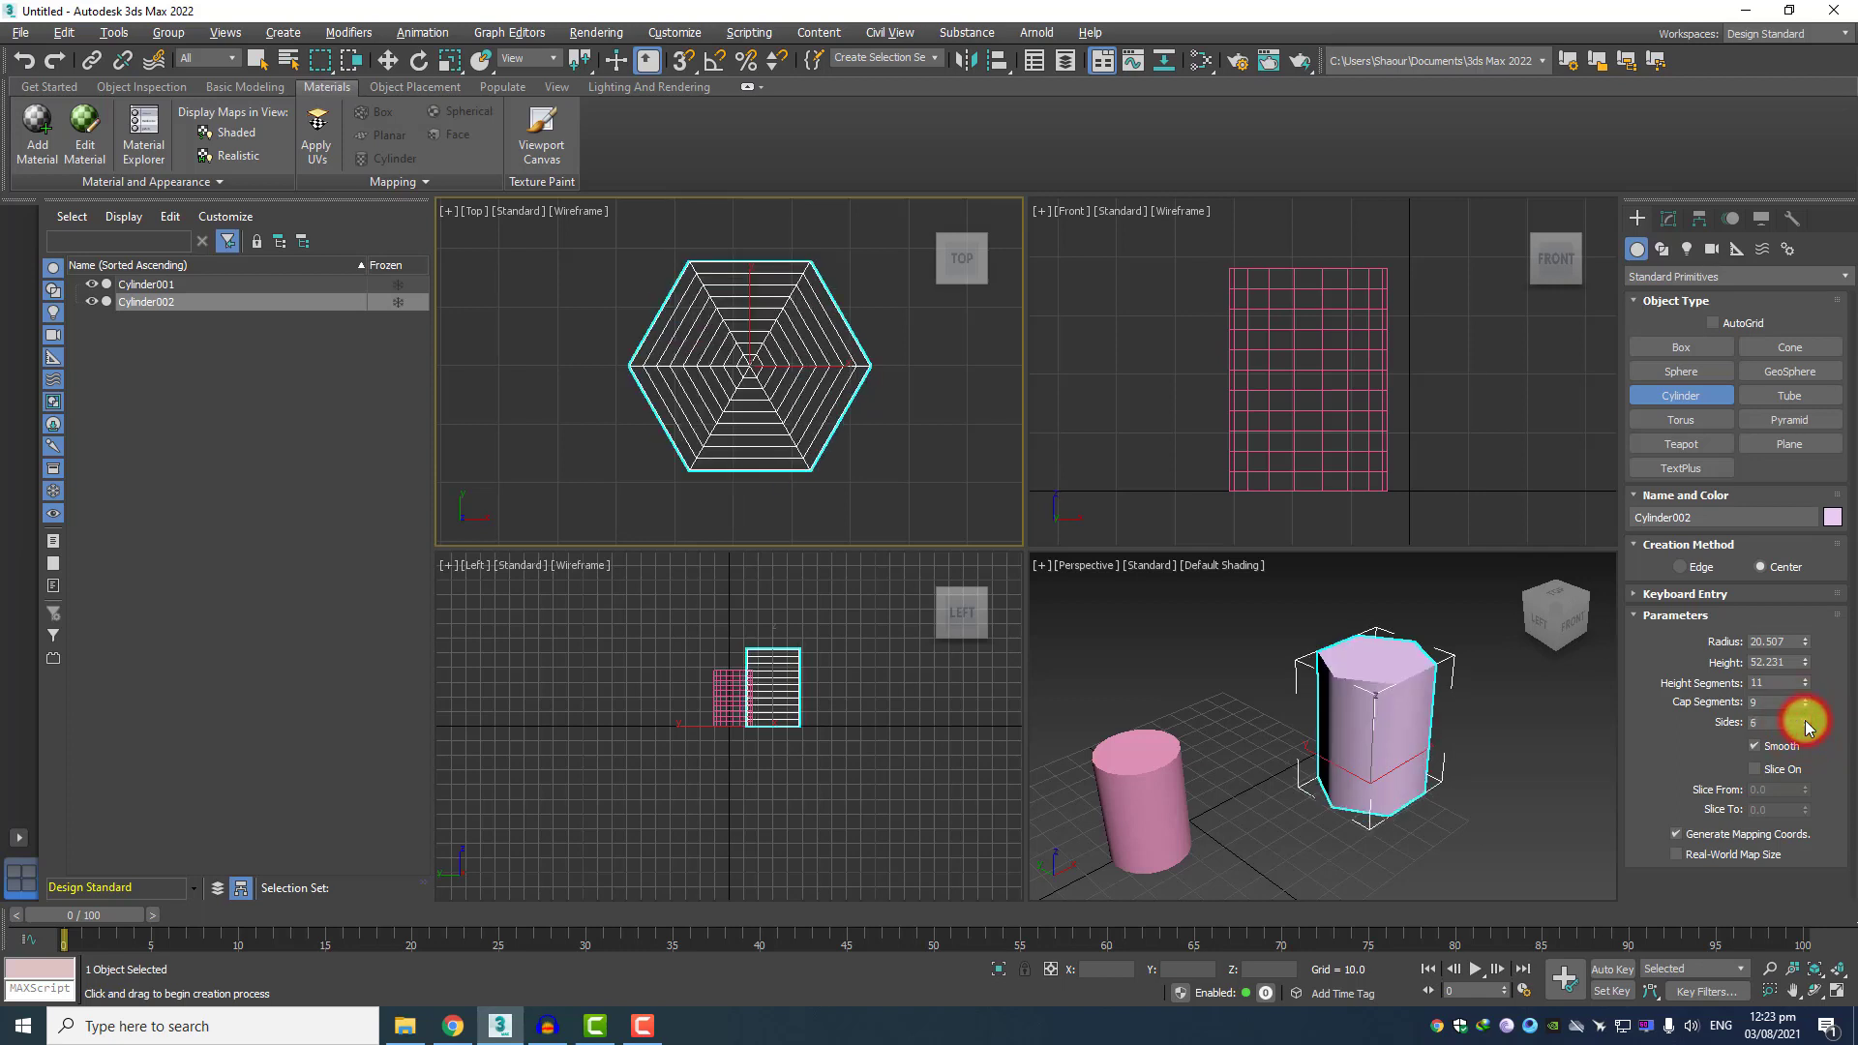
pyautogui.moveTo(1806, 721); pyautogui.dragTo(1806, 721)
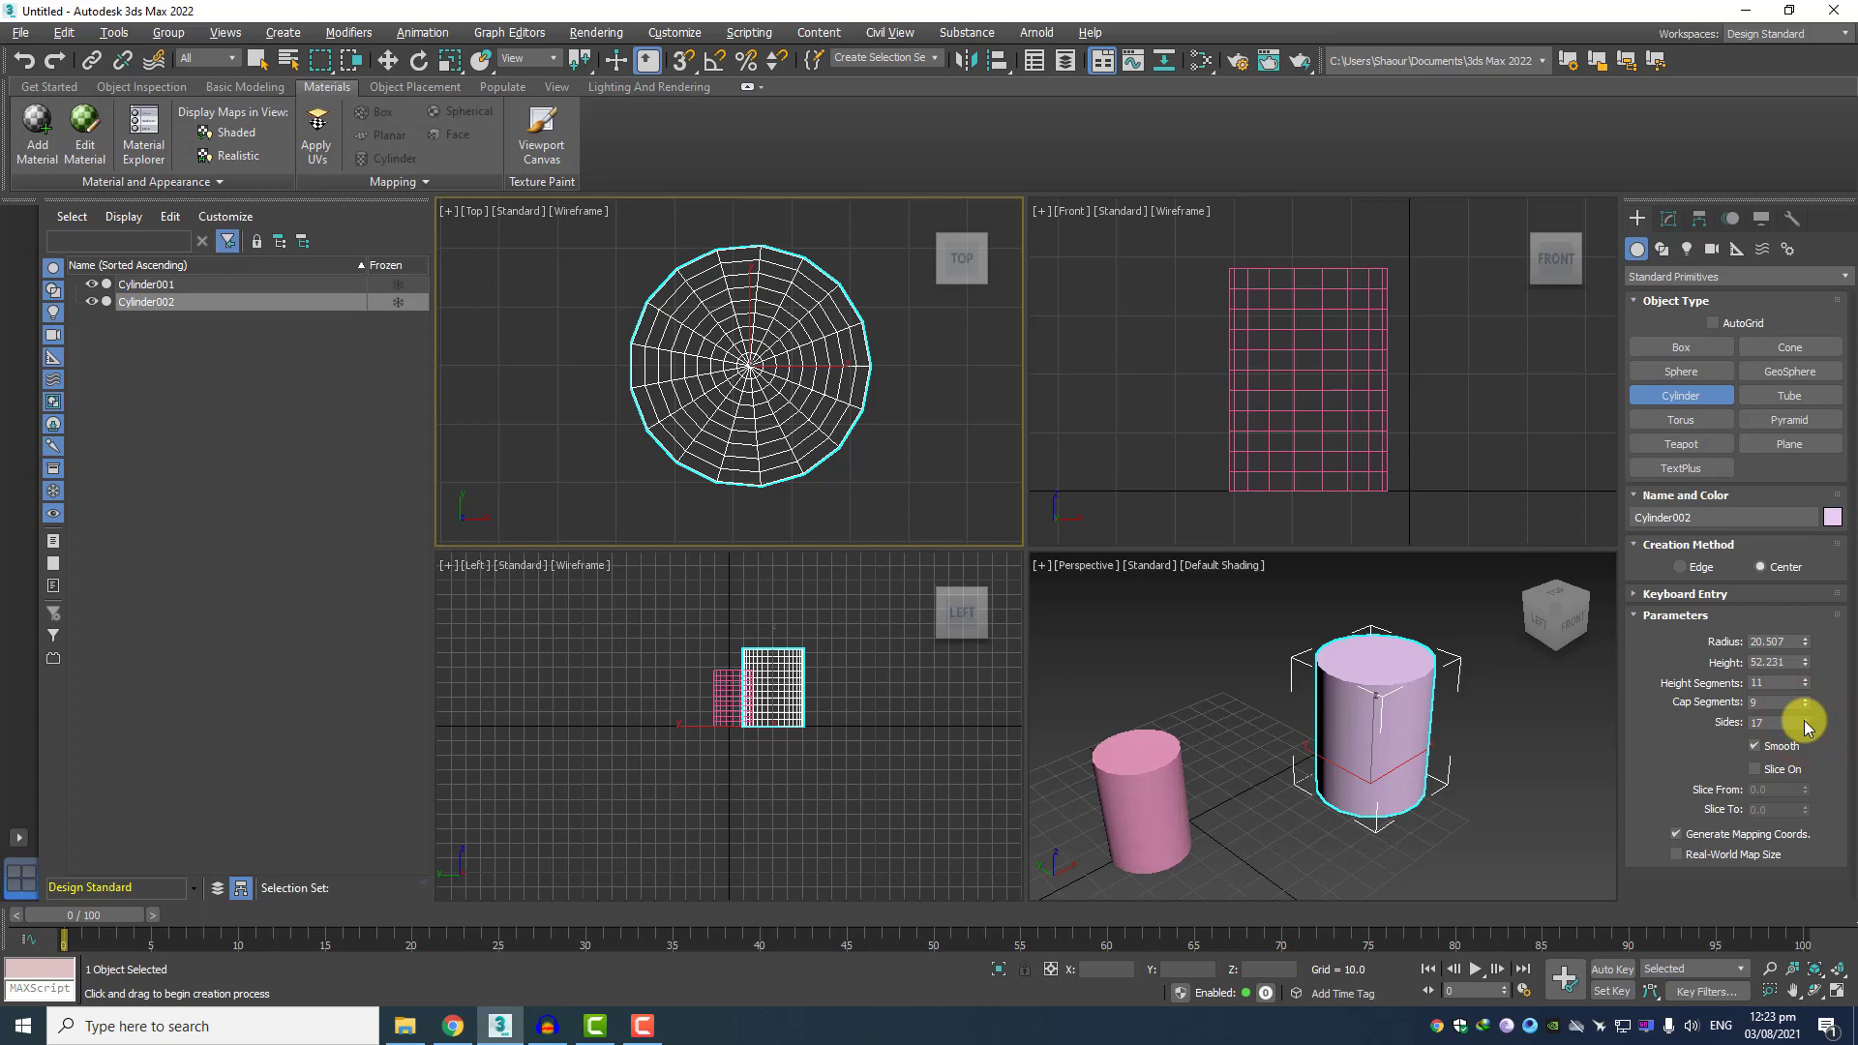
pyautogui.moveTo(1805, 721); pyautogui.dragTo(1805, 721)
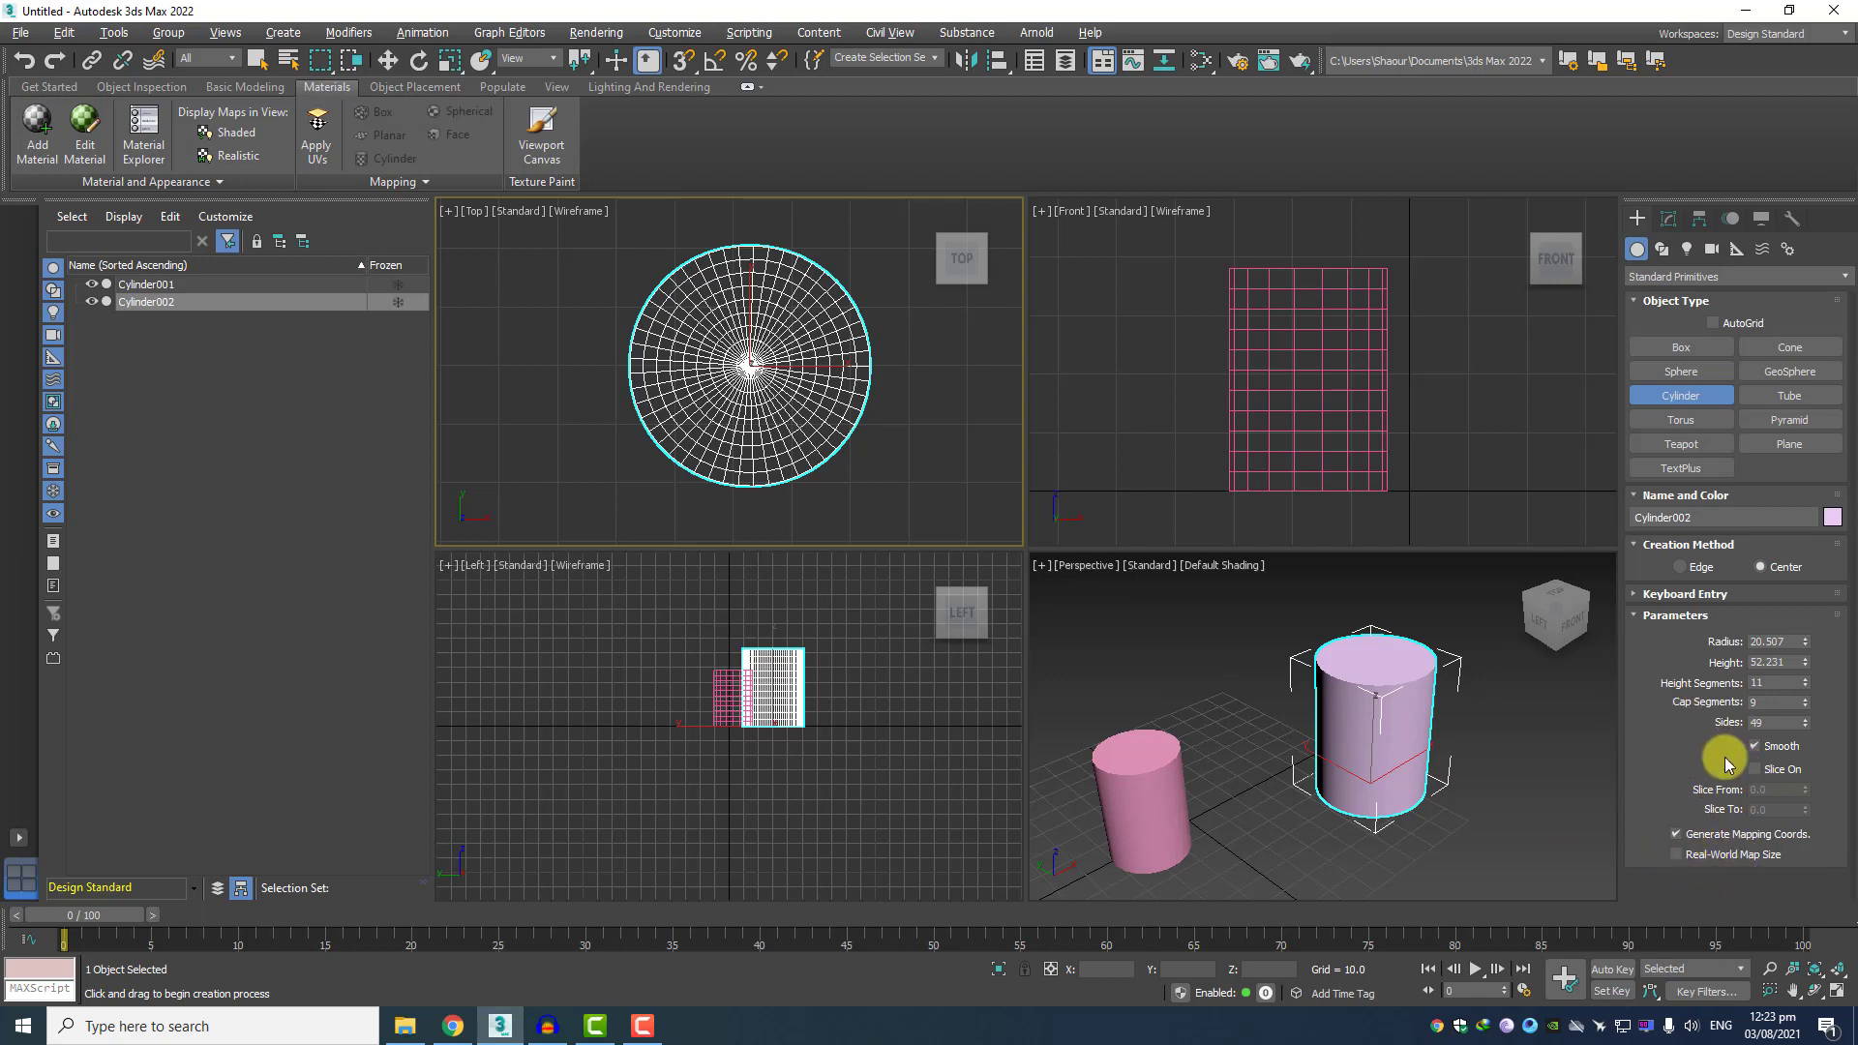
# Create a tube in front of the cylinders with radii of about 26.5 and 15 and a height of about 7.7
pyautogui.click(1790, 395)
pyautogui.scroll(-3, 1191, 626)
pyautogui.moveTo(1201, 799); pyautogui.dragTo(1219, 738, button='middle')
pyautogui.scroll(-1, 1287, 724)
pyautogui.scroll(2, 1294, 709)
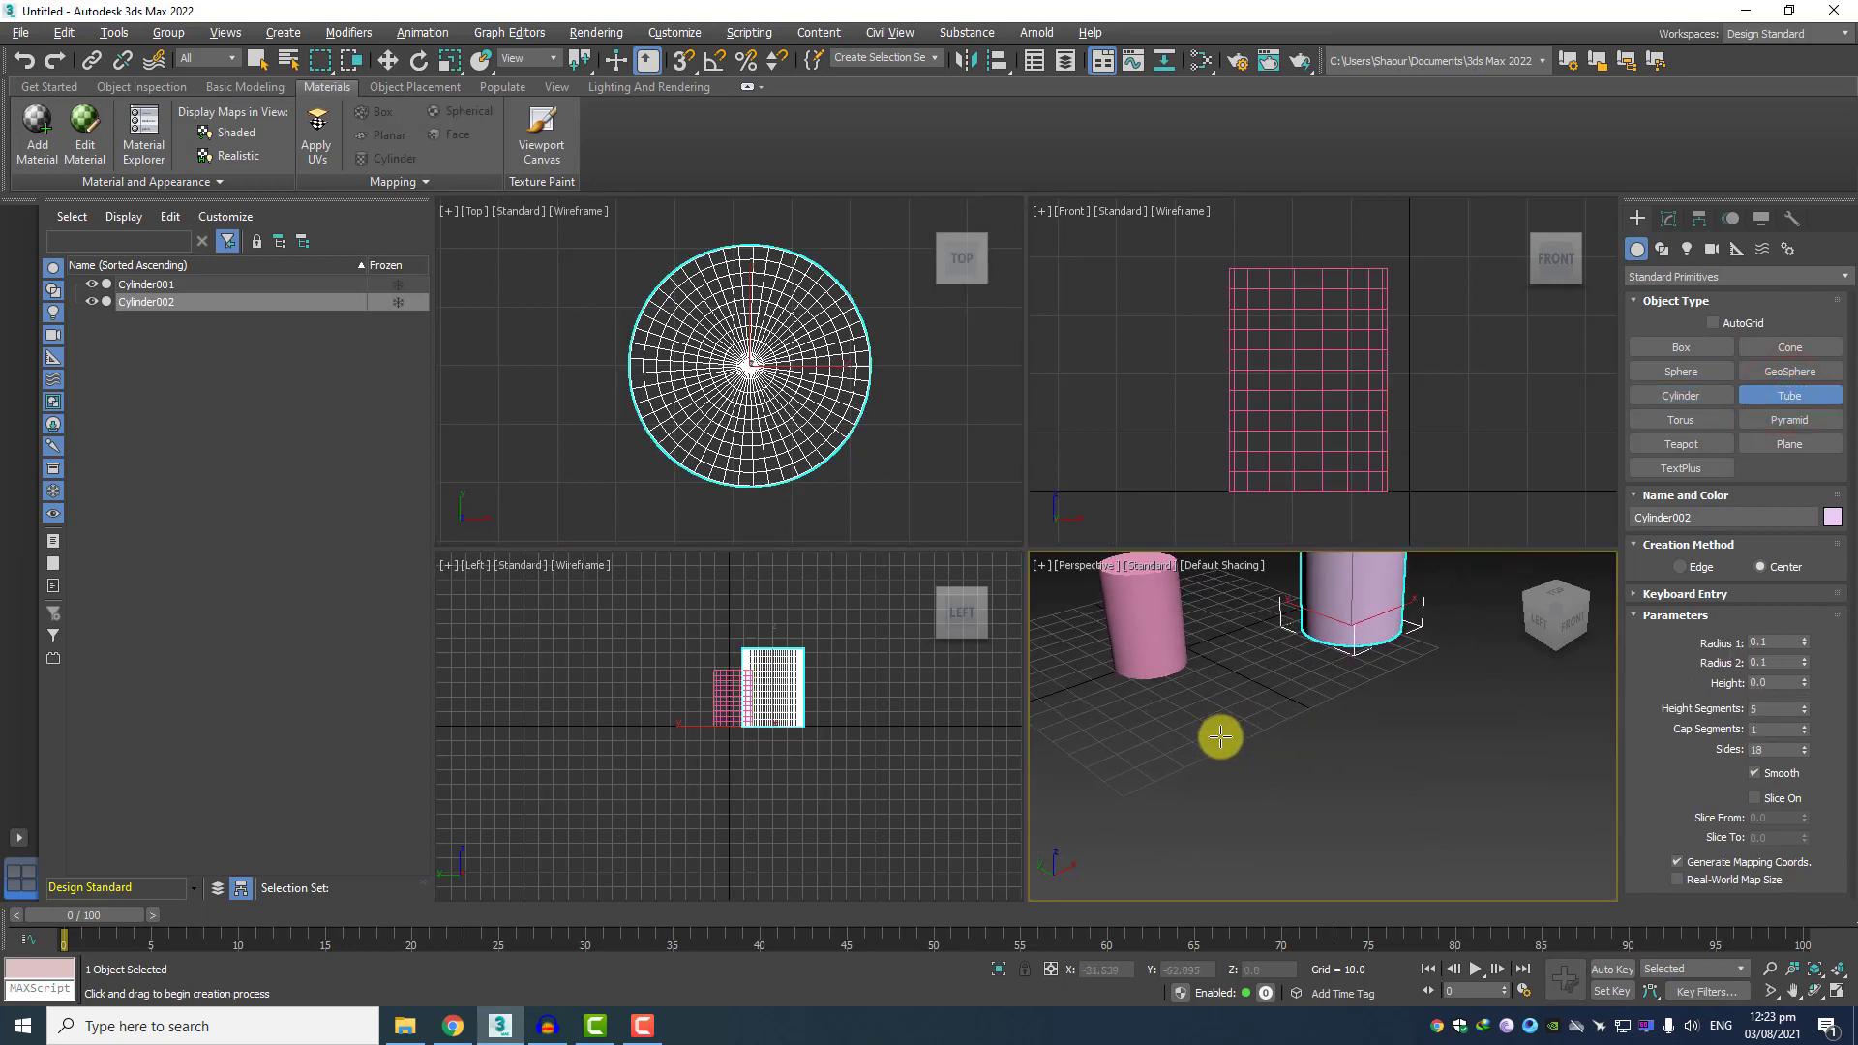
pyautogui.moveTo(1259, 776); pyautogui.dragTo(1185, 777)
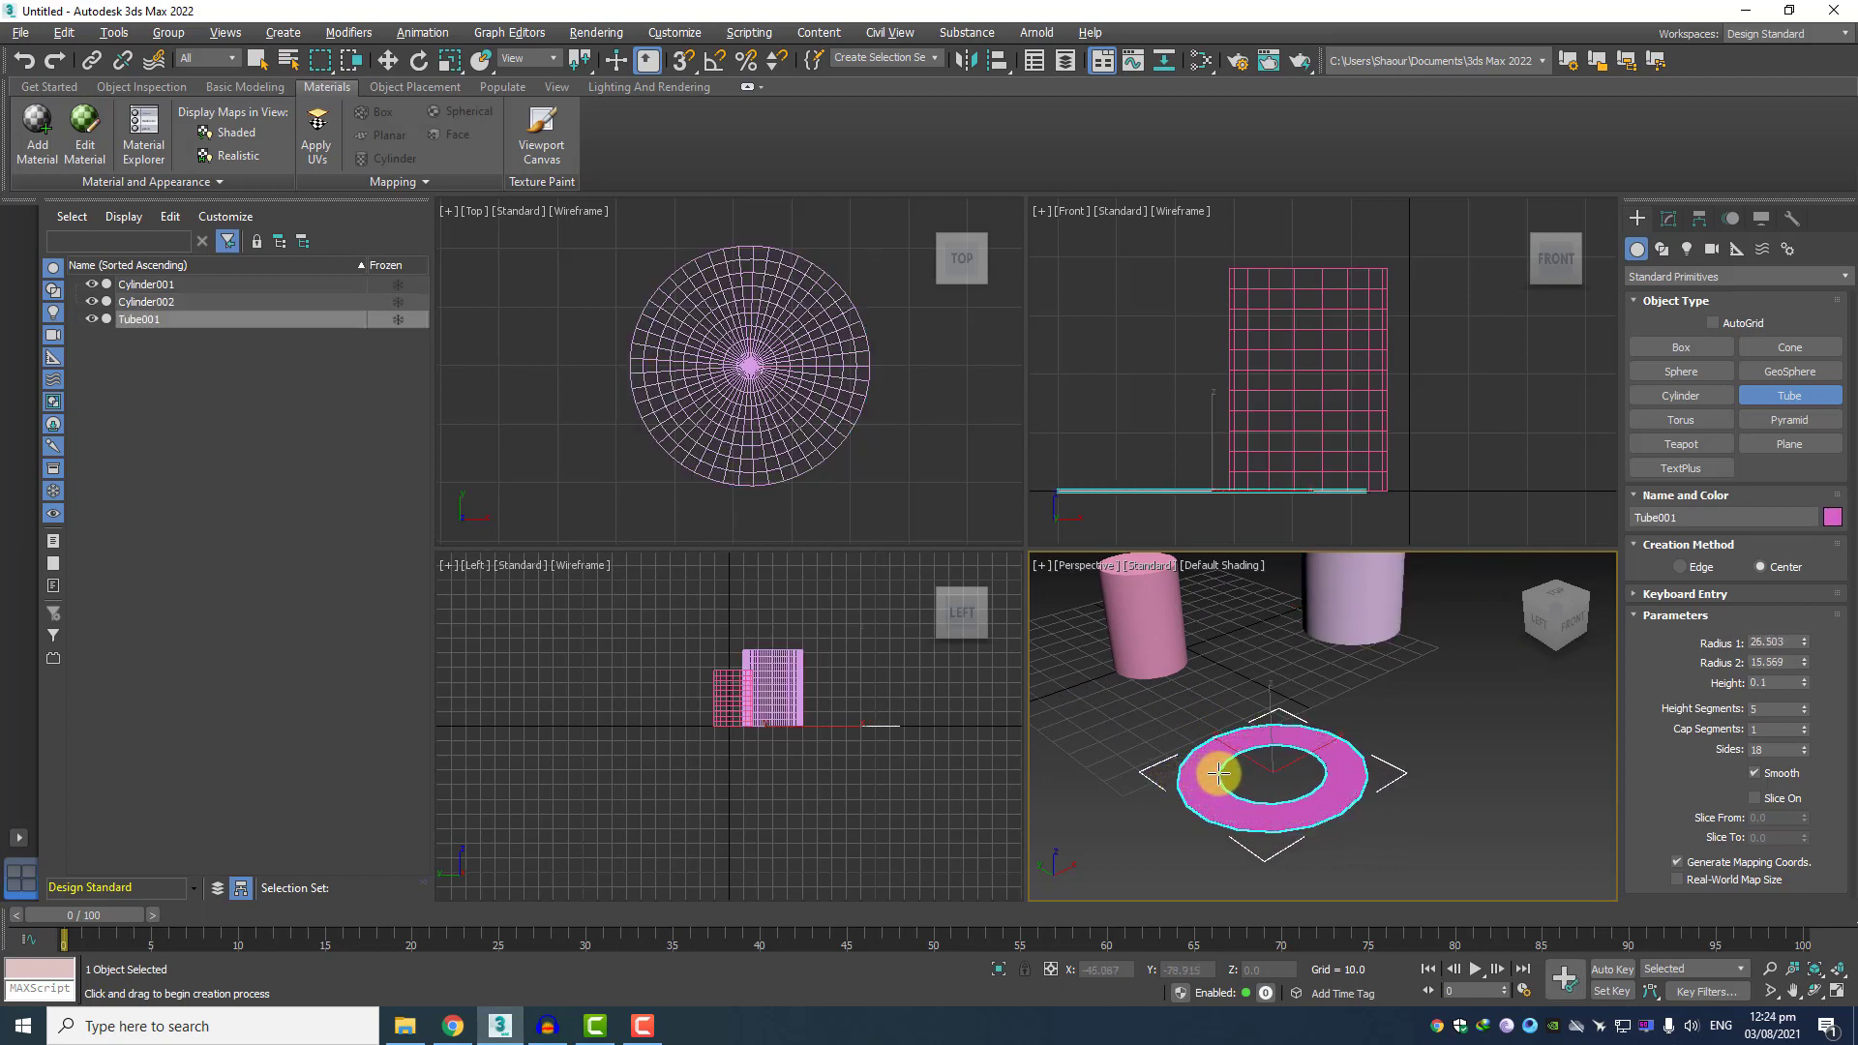
pyautogui.click(1218, 775)
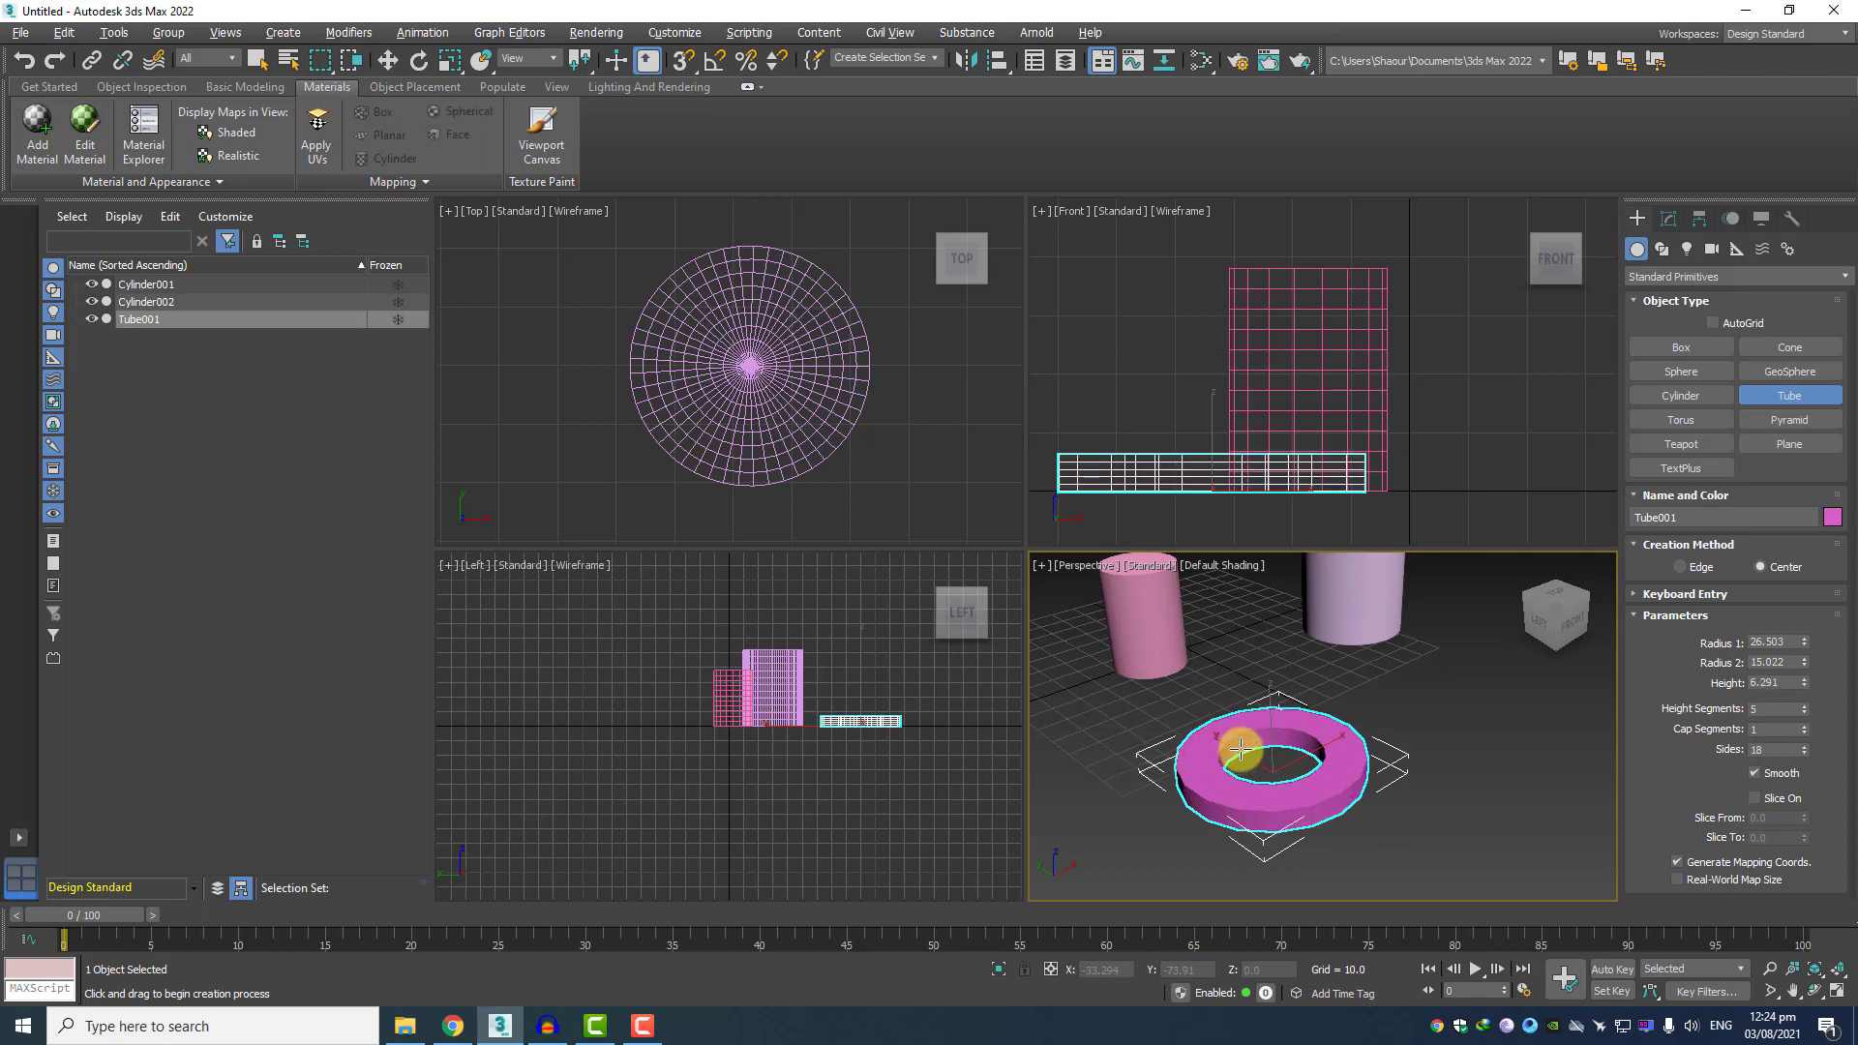
pyautogui.moveTo(1230, 762); pyautogui.dragTo(1253, 715, button='middle')
pyautogui.scroll(3, 1305, 710)
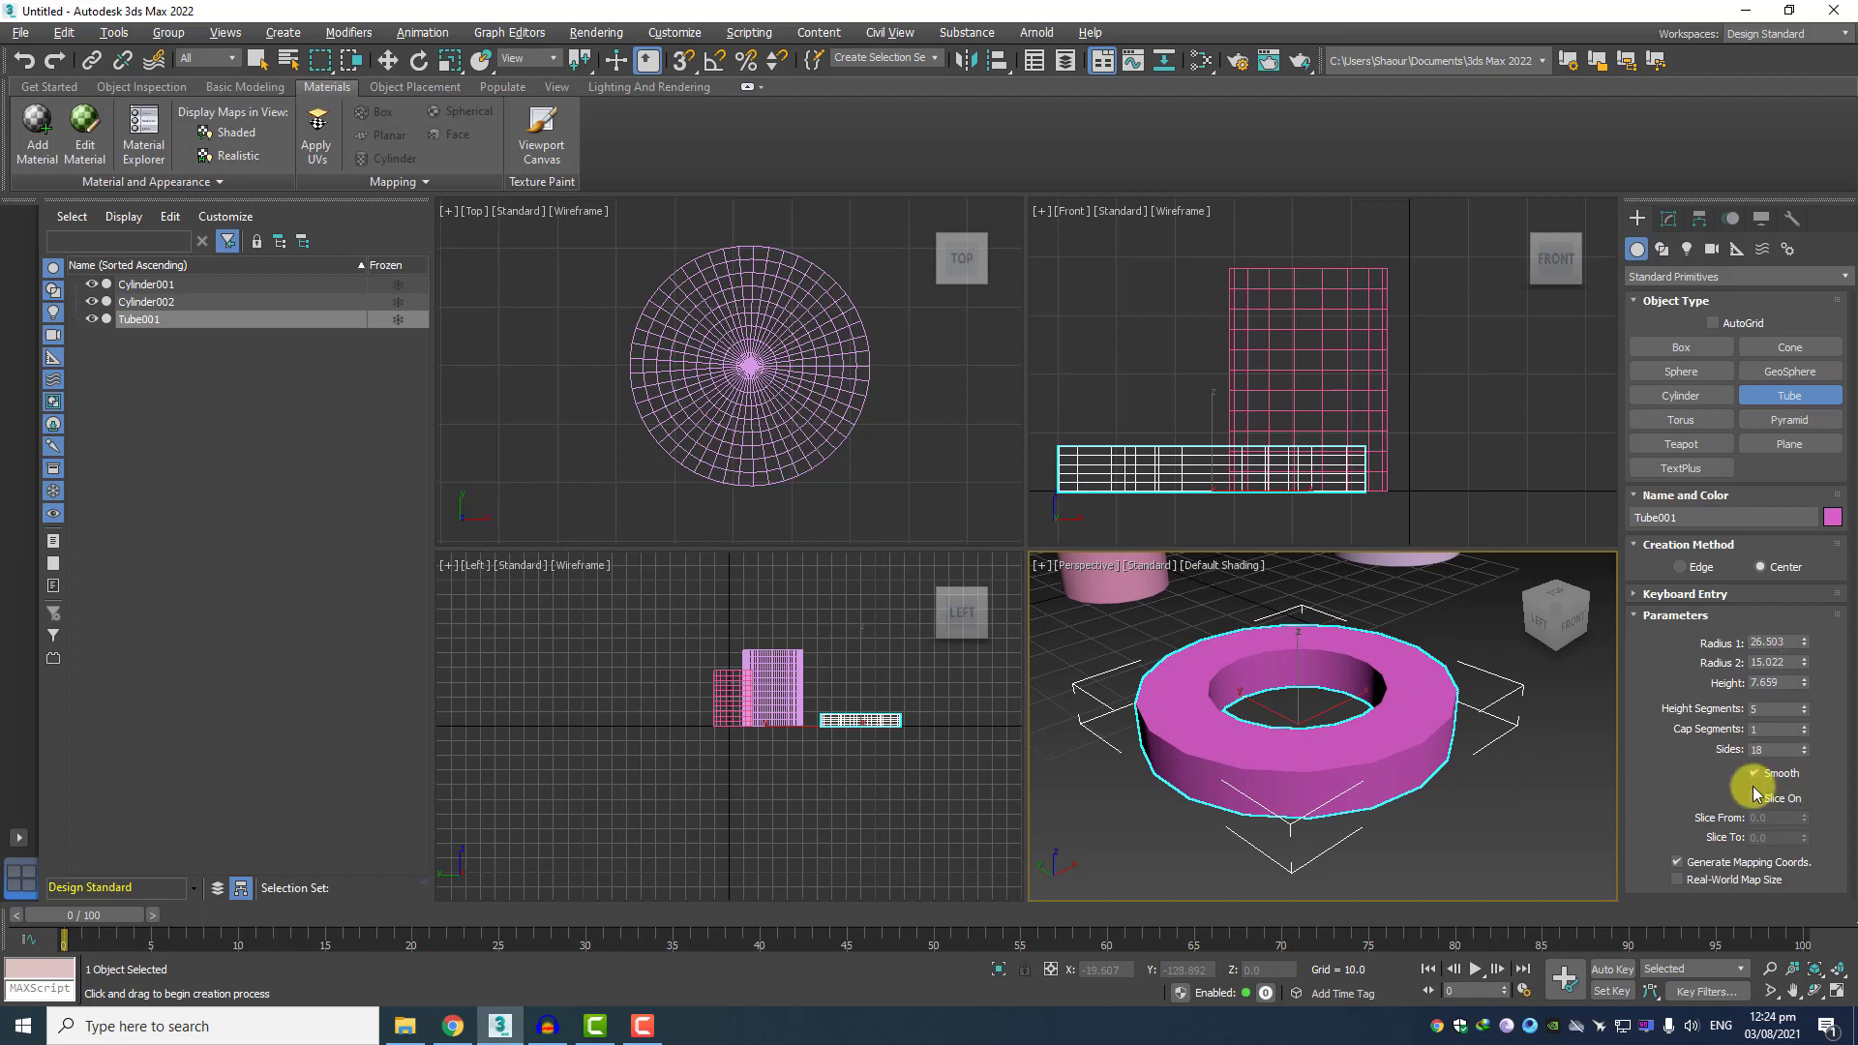
# Create a torus in the empty area beside the tube with Radius 1 about 26 and Radius 2 about 6.8
pyautogui.click(1684, 423)
pyautogui.scroll(-2, 1351, 536)
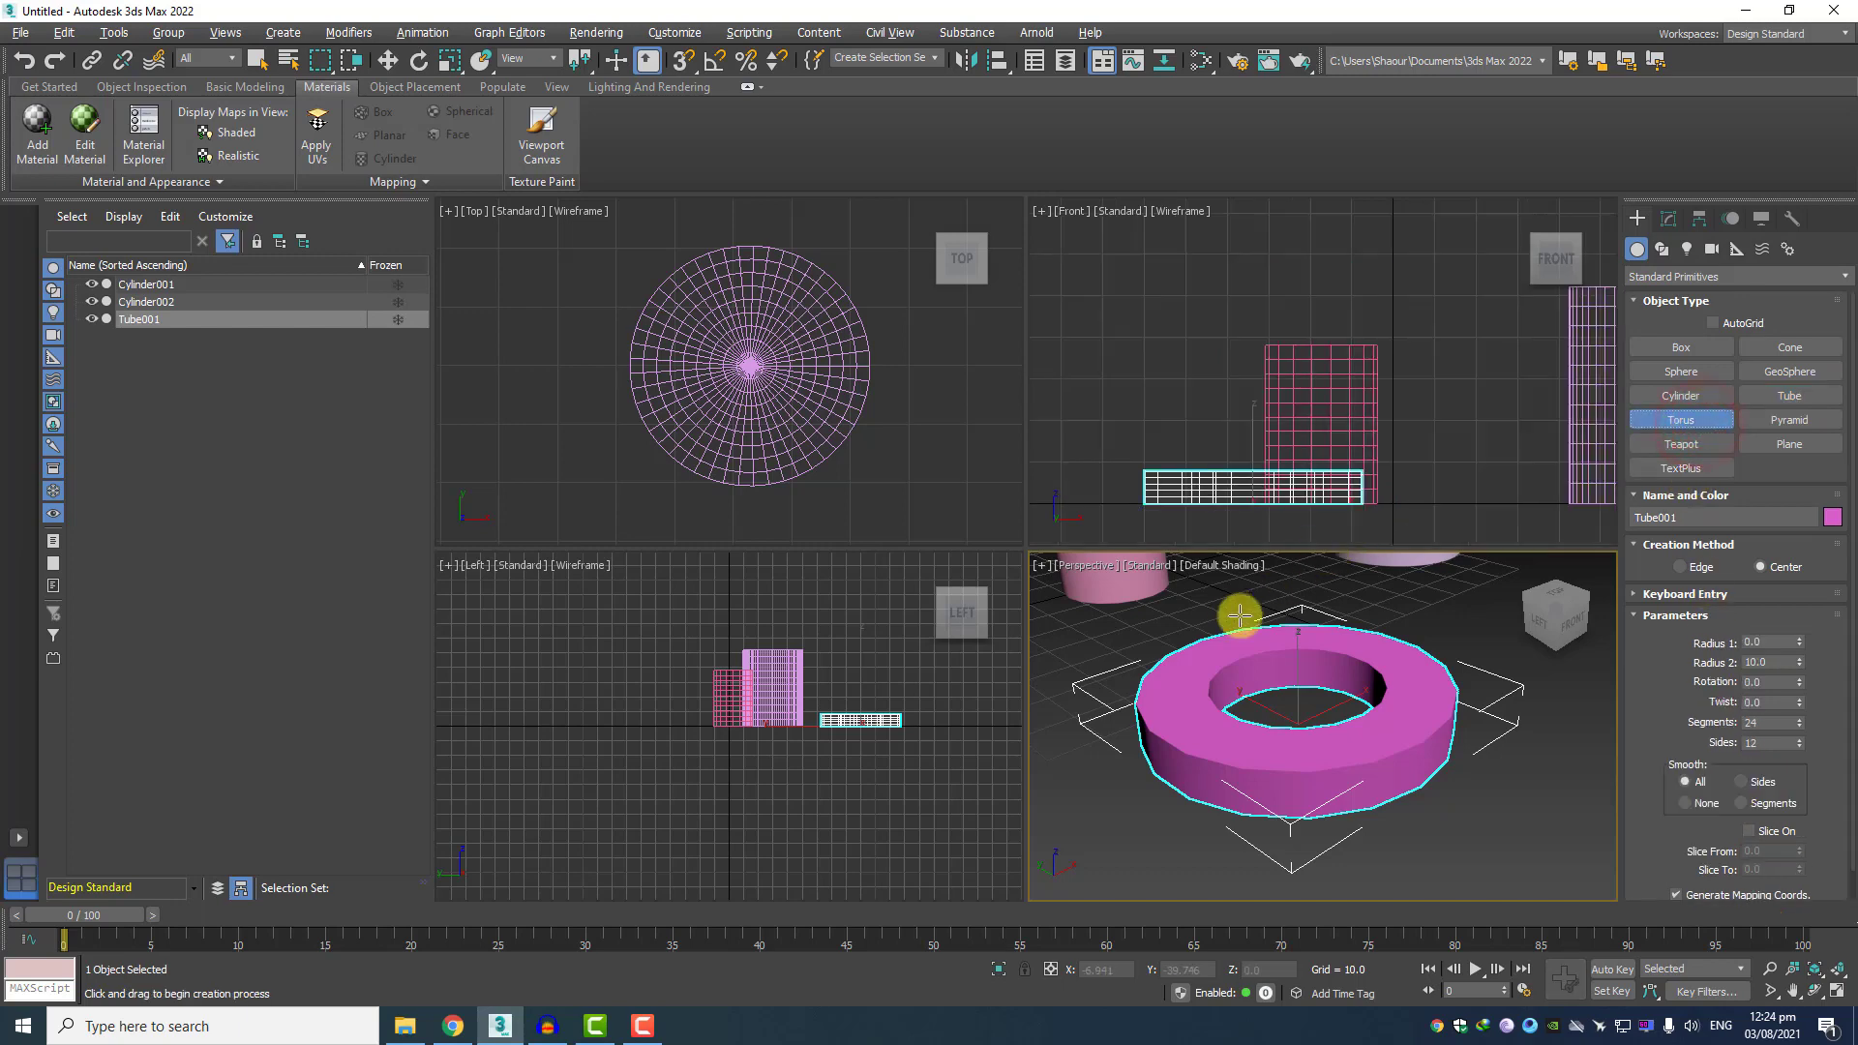
pyautogui.scroll(-3, 887, 401)
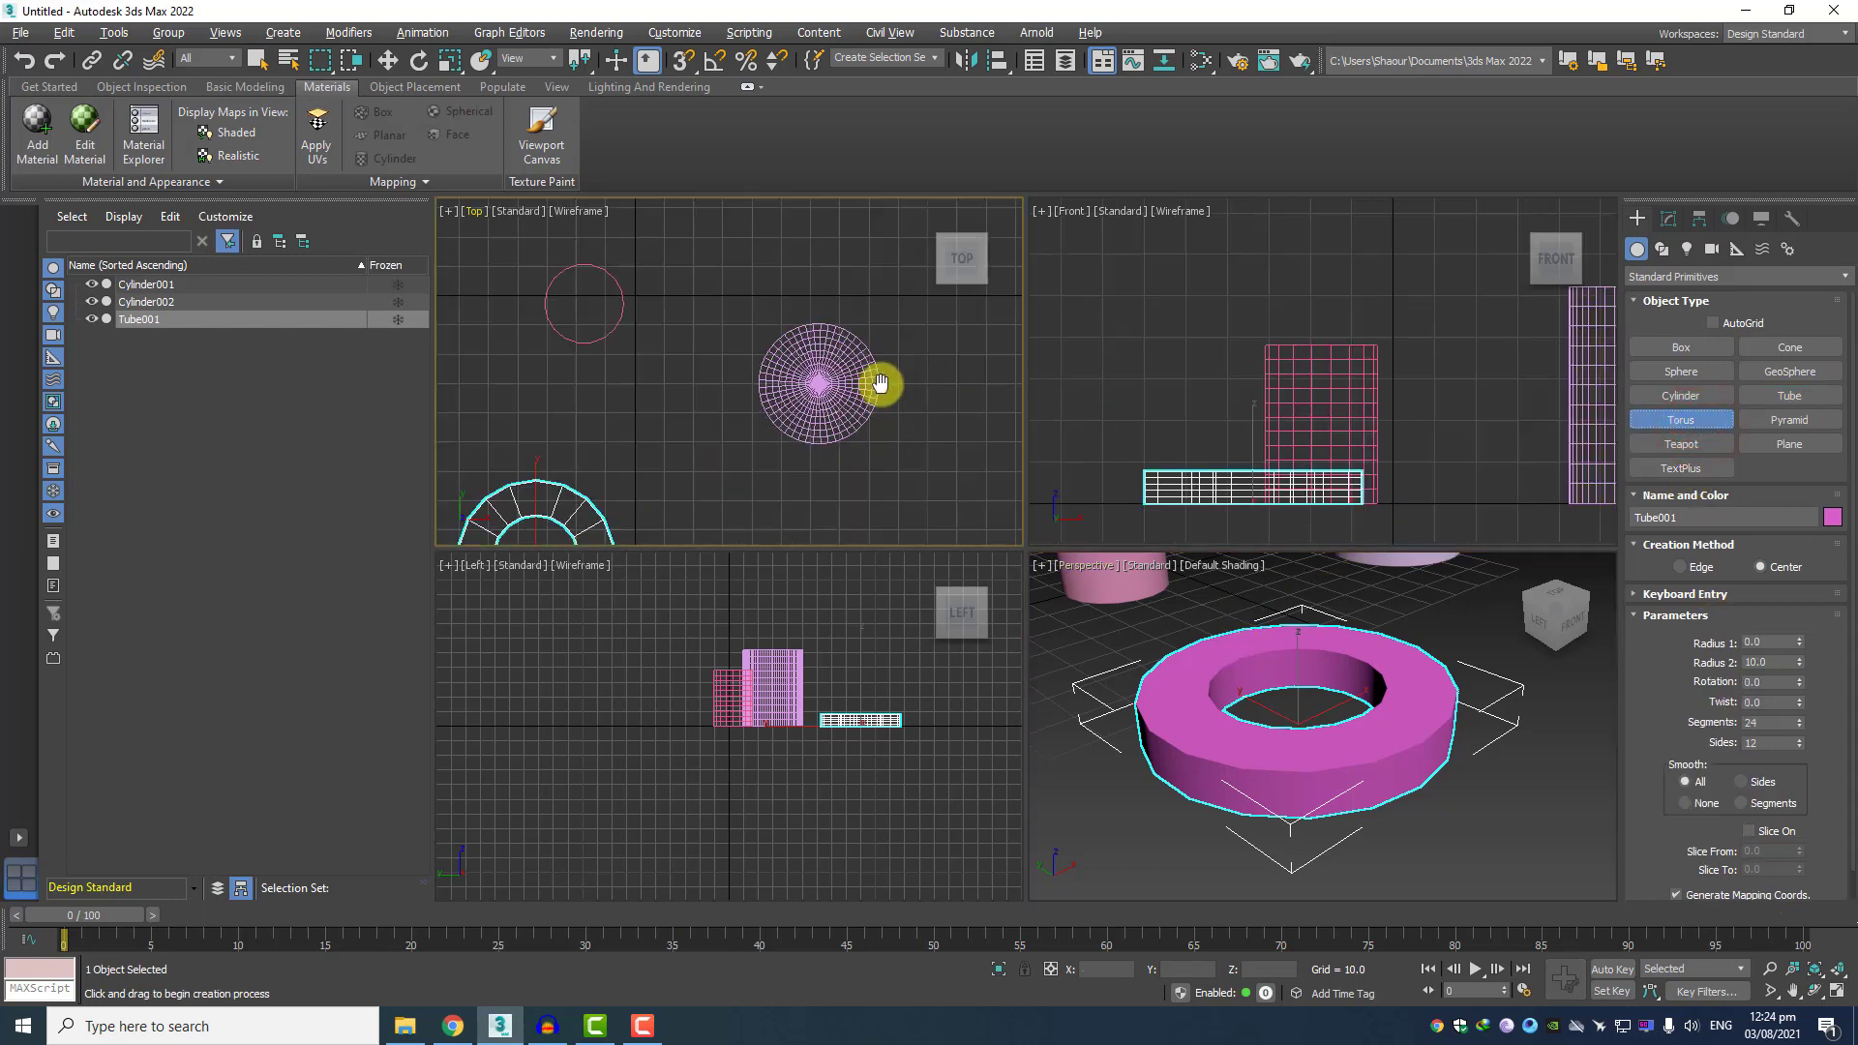
pyautogui.moveTo(1174, 707); pyautogui.dragTo(1339, 712, button='middle')
pyautogui.middleClick(710, 829)
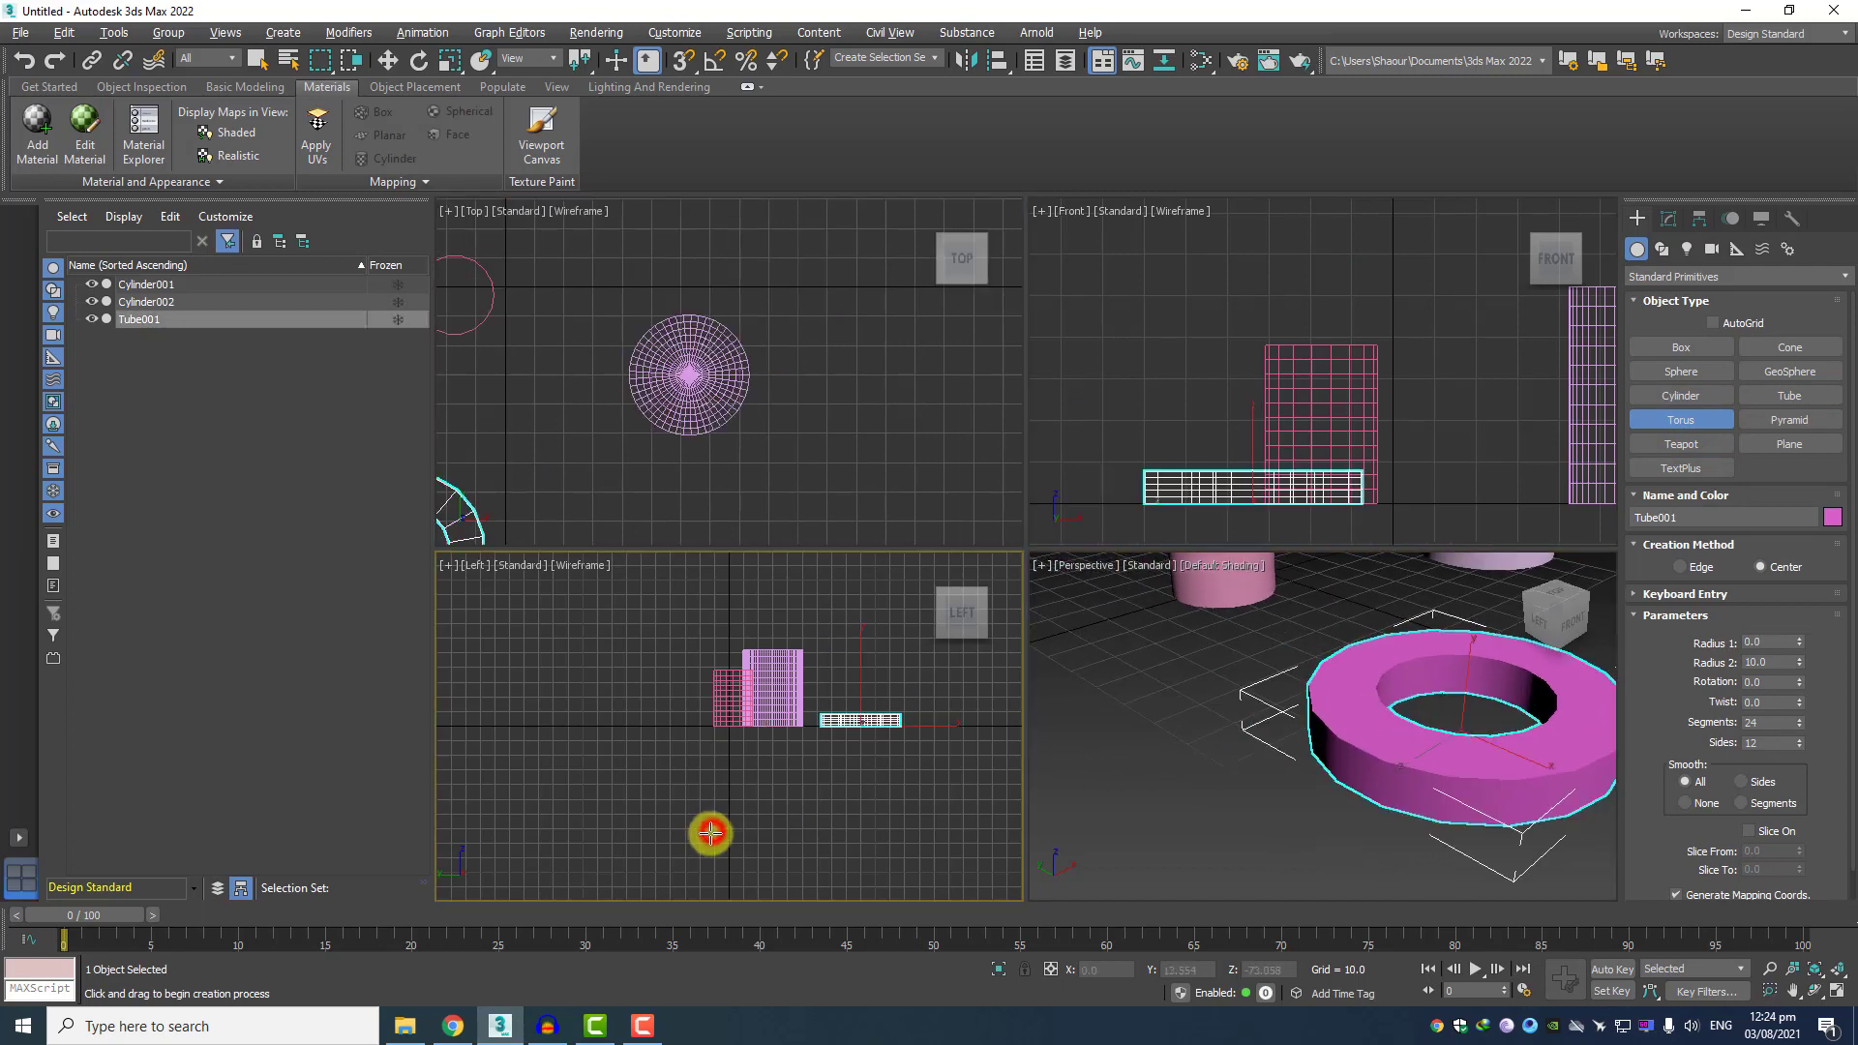
pyautogui.keyDown('alt'); pyautogui.moveTo(1143, 743); pyautogui.dragTo(1190, 714, button='middle'); pyautogui.keyUp('alt')
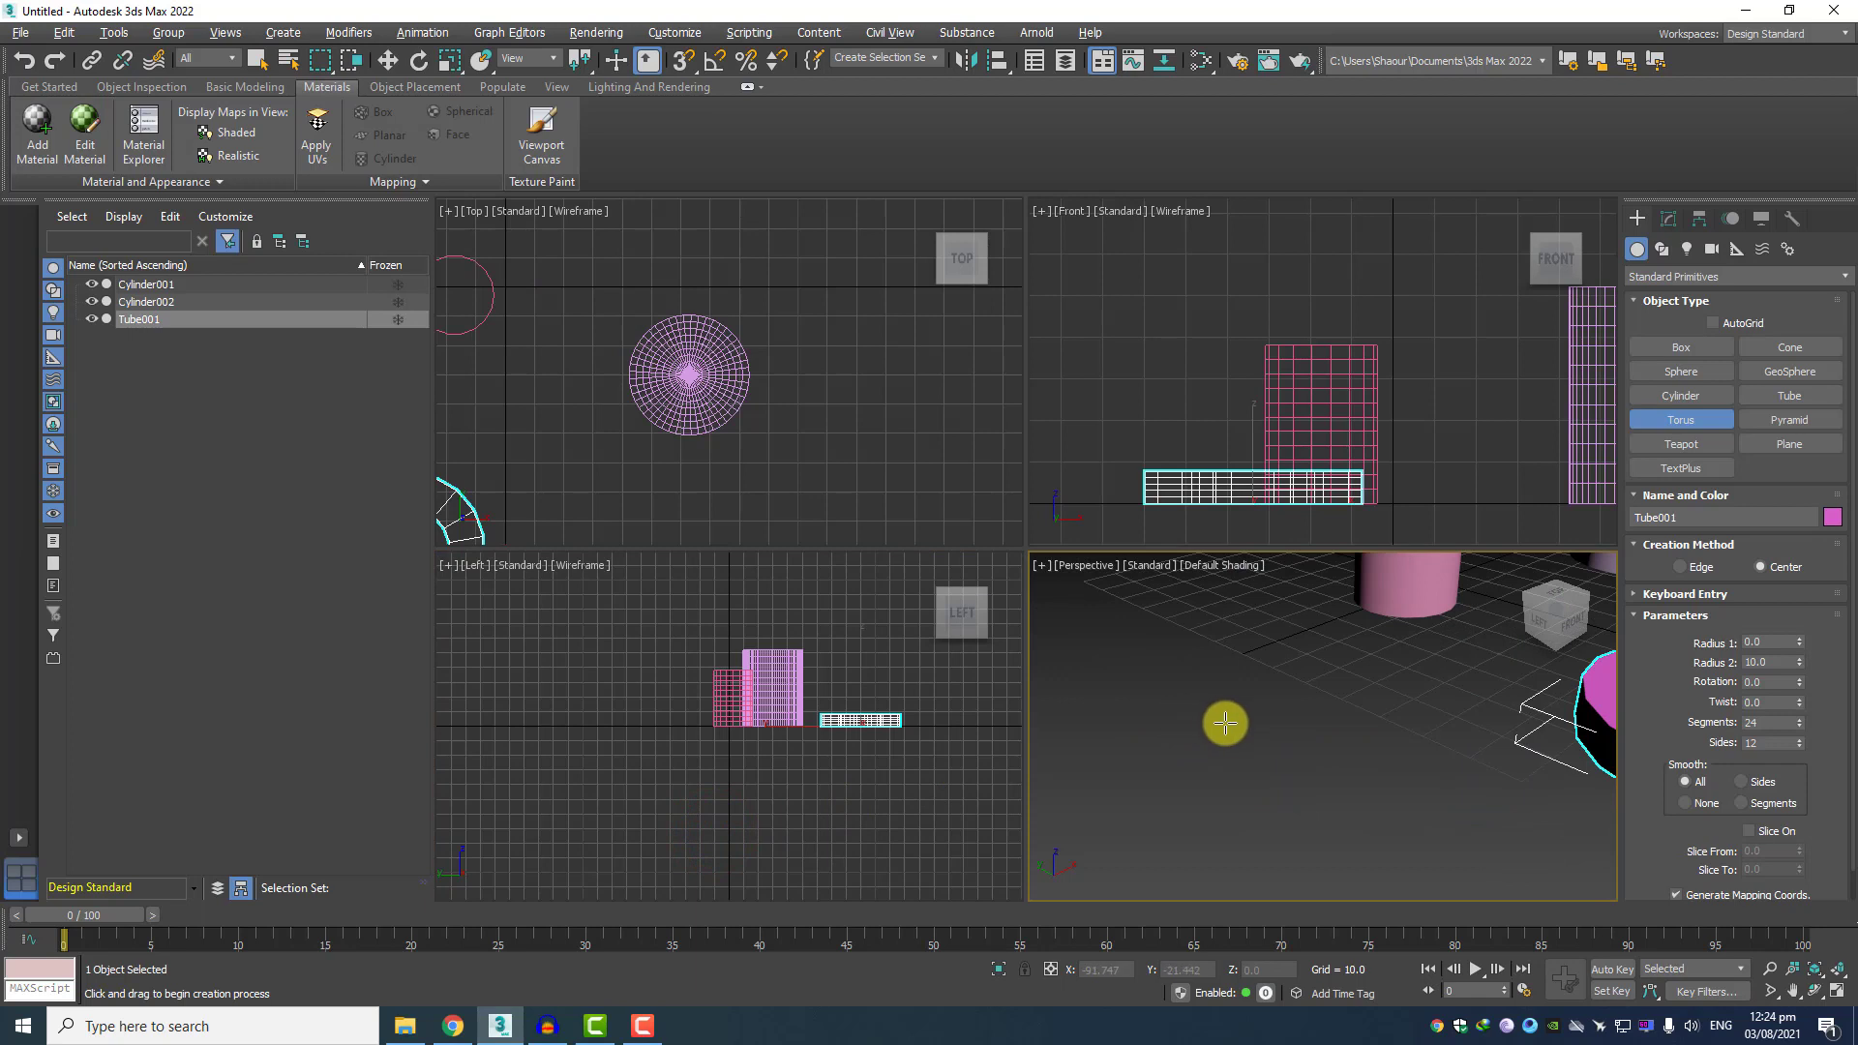
pyautogui.moveTo(1225, 723); pyautogui.dragTo(1053, 714)
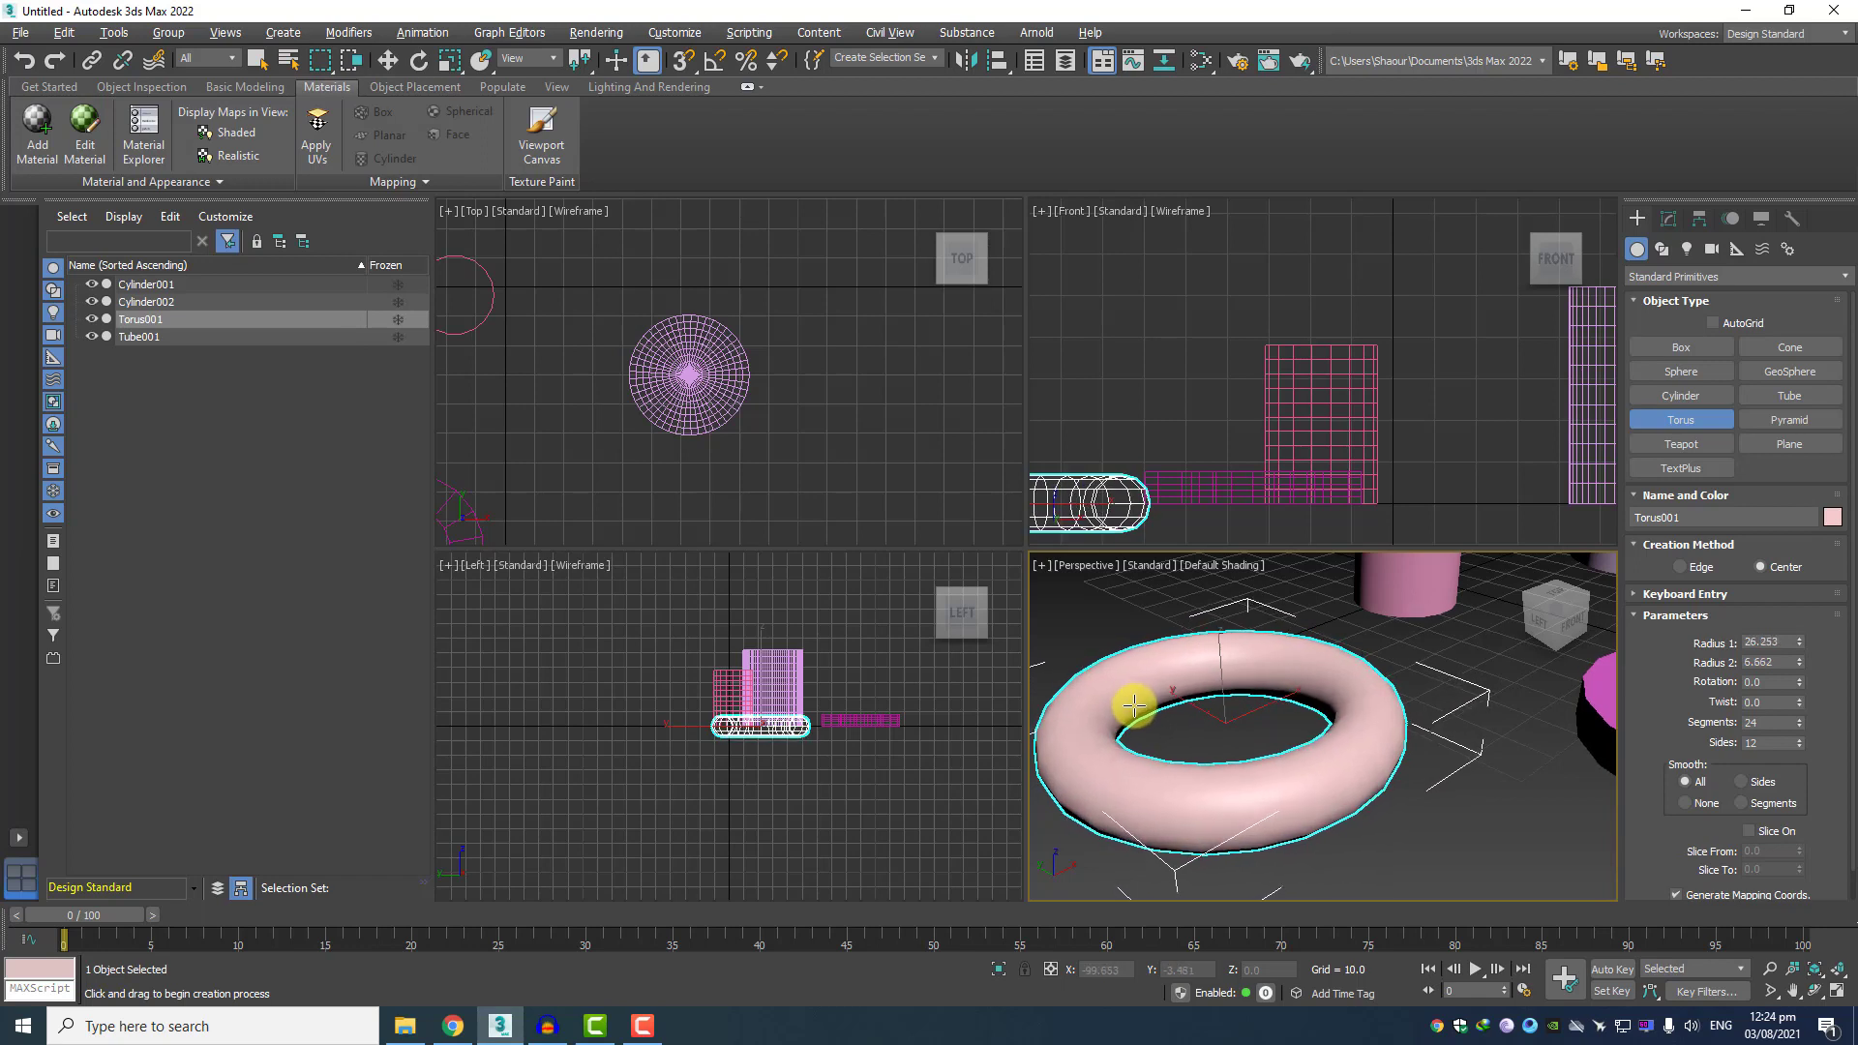
# Adjust the torus to a Radius 1 of about 29.3, Radius 2 of about 5.55, rotation of 21 and twist of 250.5
pyautogui.moveTo(1199, 741)
pyautogui.mouseDown(button='middle')
pyautogui.moveTo(1239, 707)
pyautogui.moveTo(1221, 721)
pyautogui.mouseUp(button='middle')
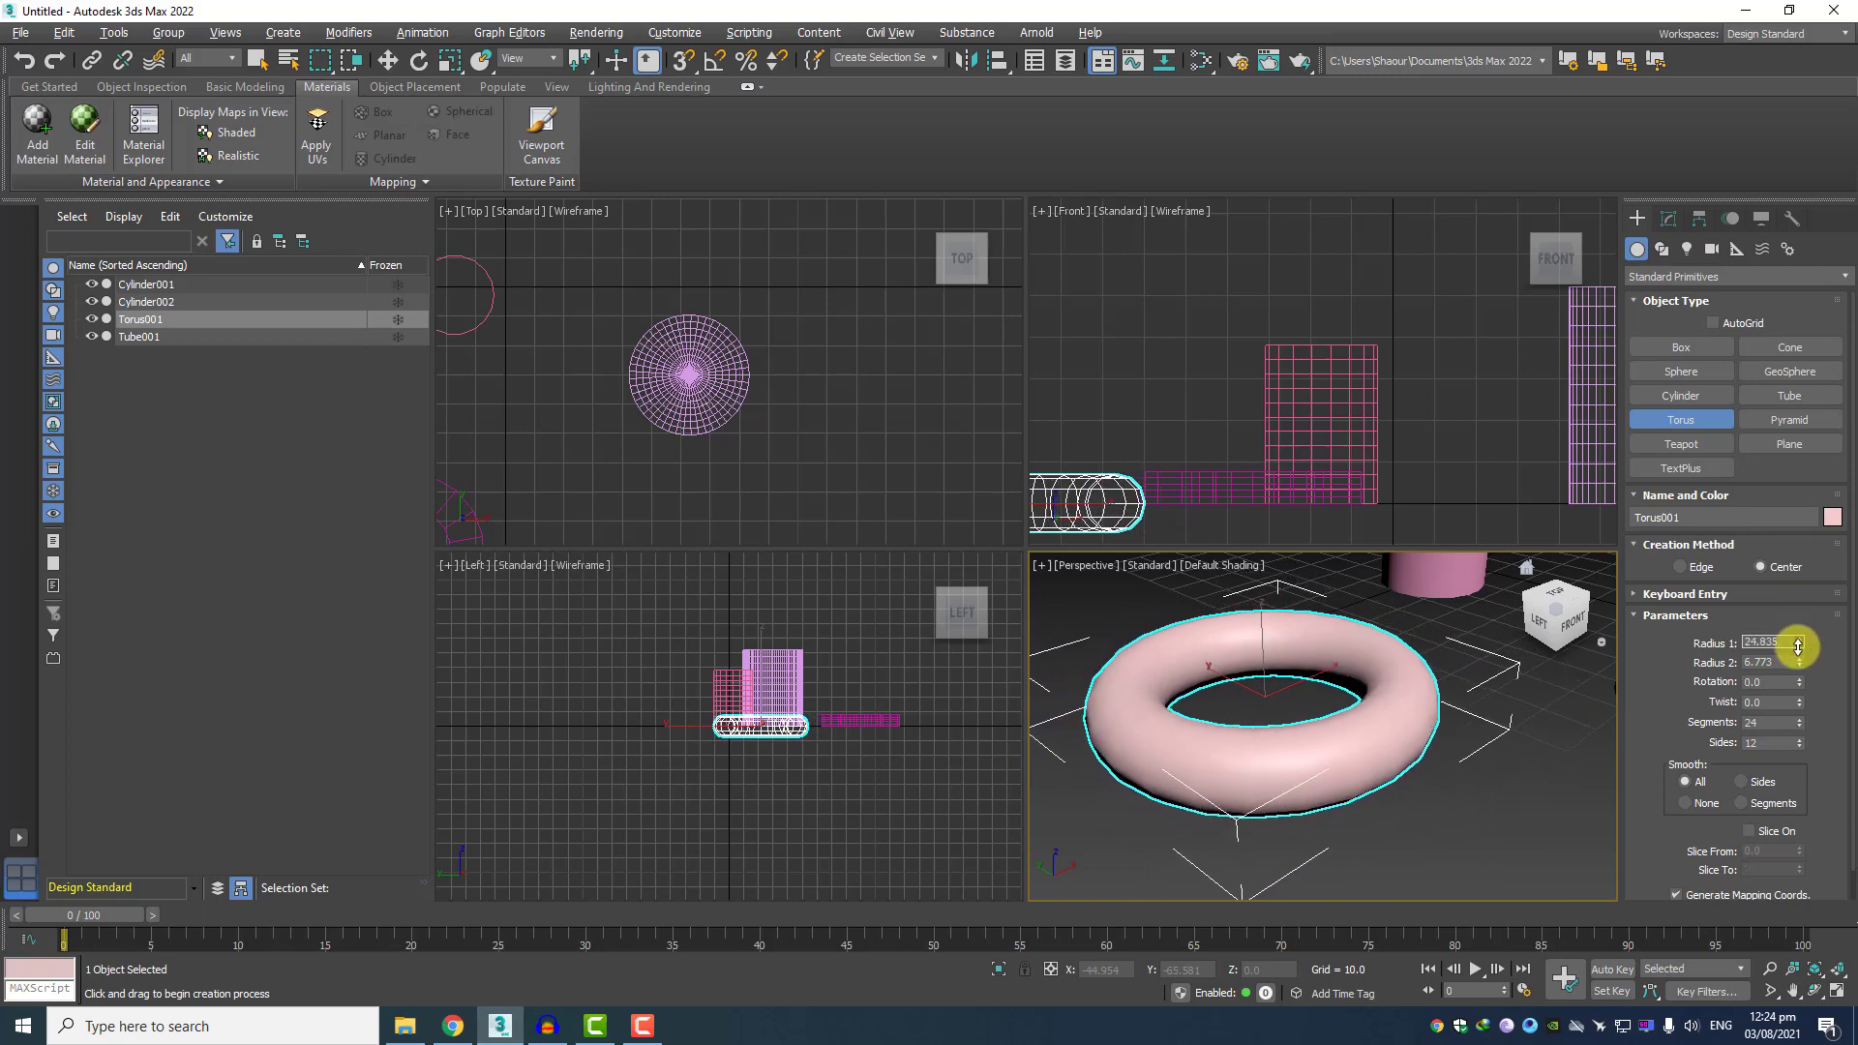
pyautogui.moveTo(1805, 641); pyautogui.dragTo(1801, 692)
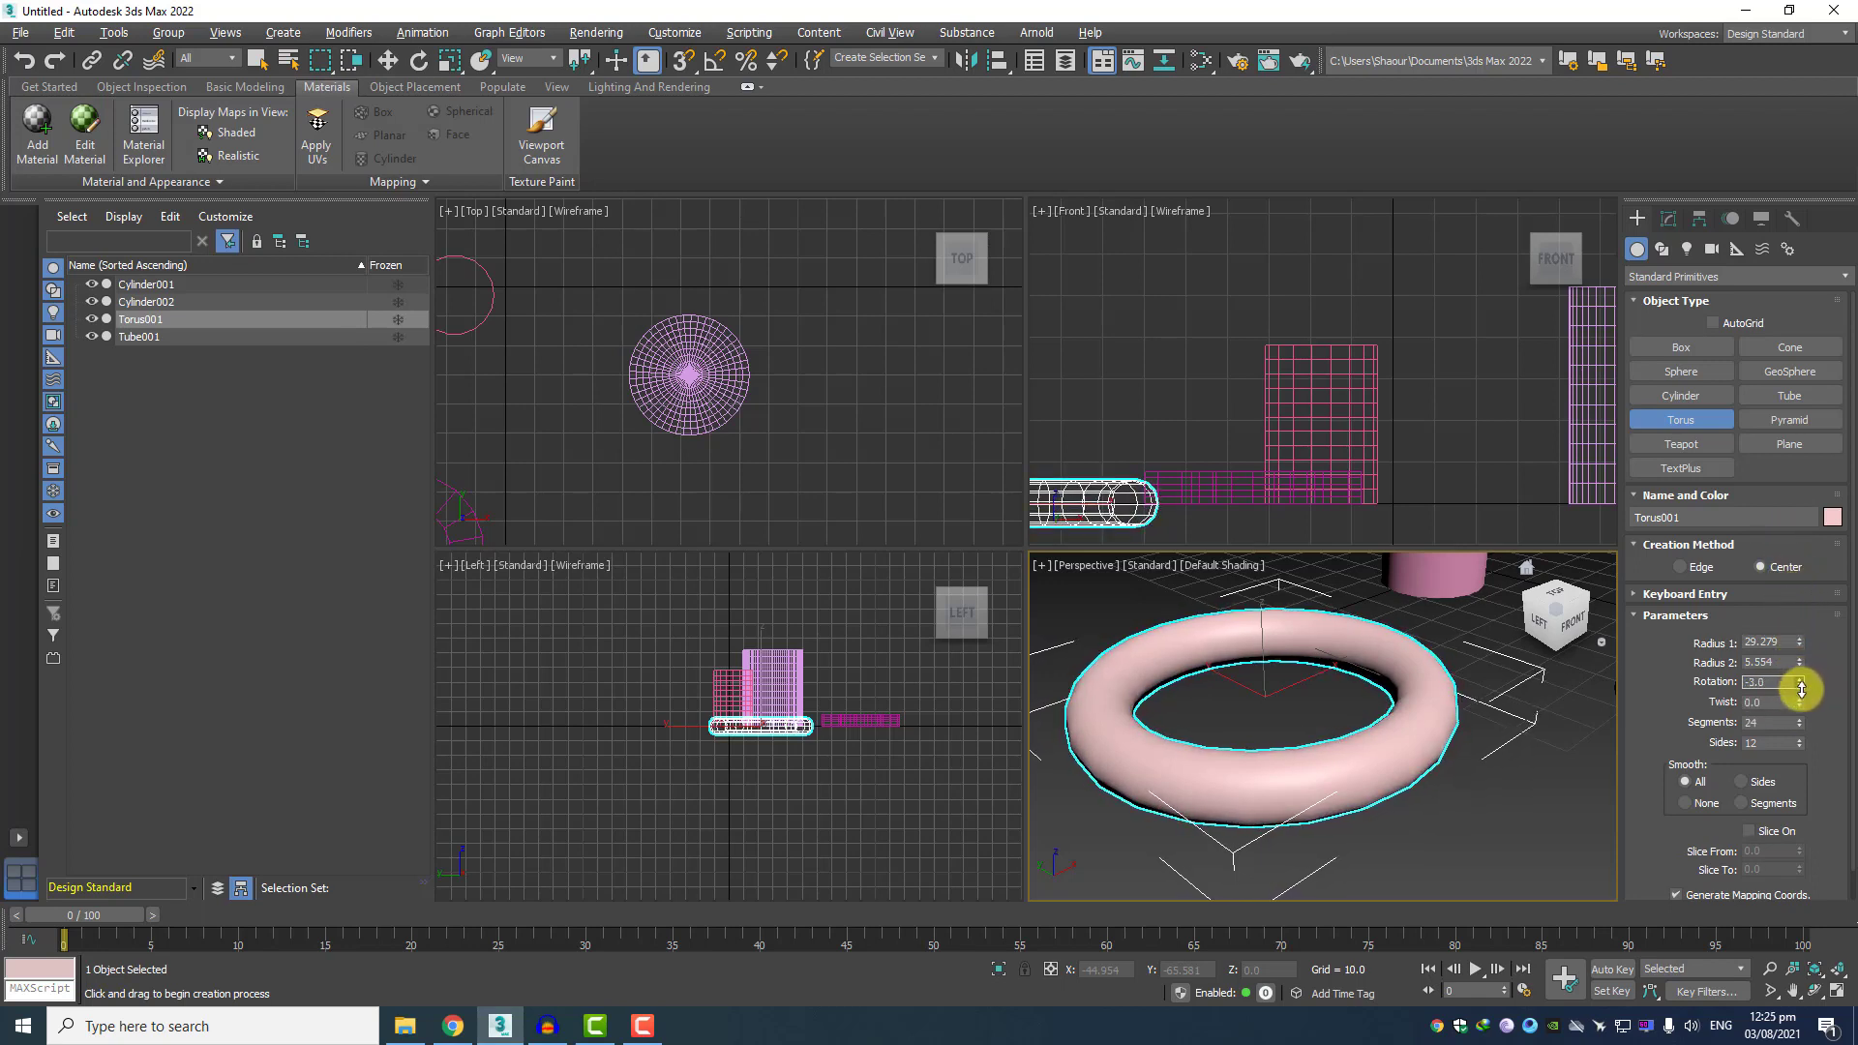
pyautogui.moveTo(1183, 478); pyautogui.dragTo(1308, 392, button='middle')
pyautogui.scroll(2, 1121, 405)
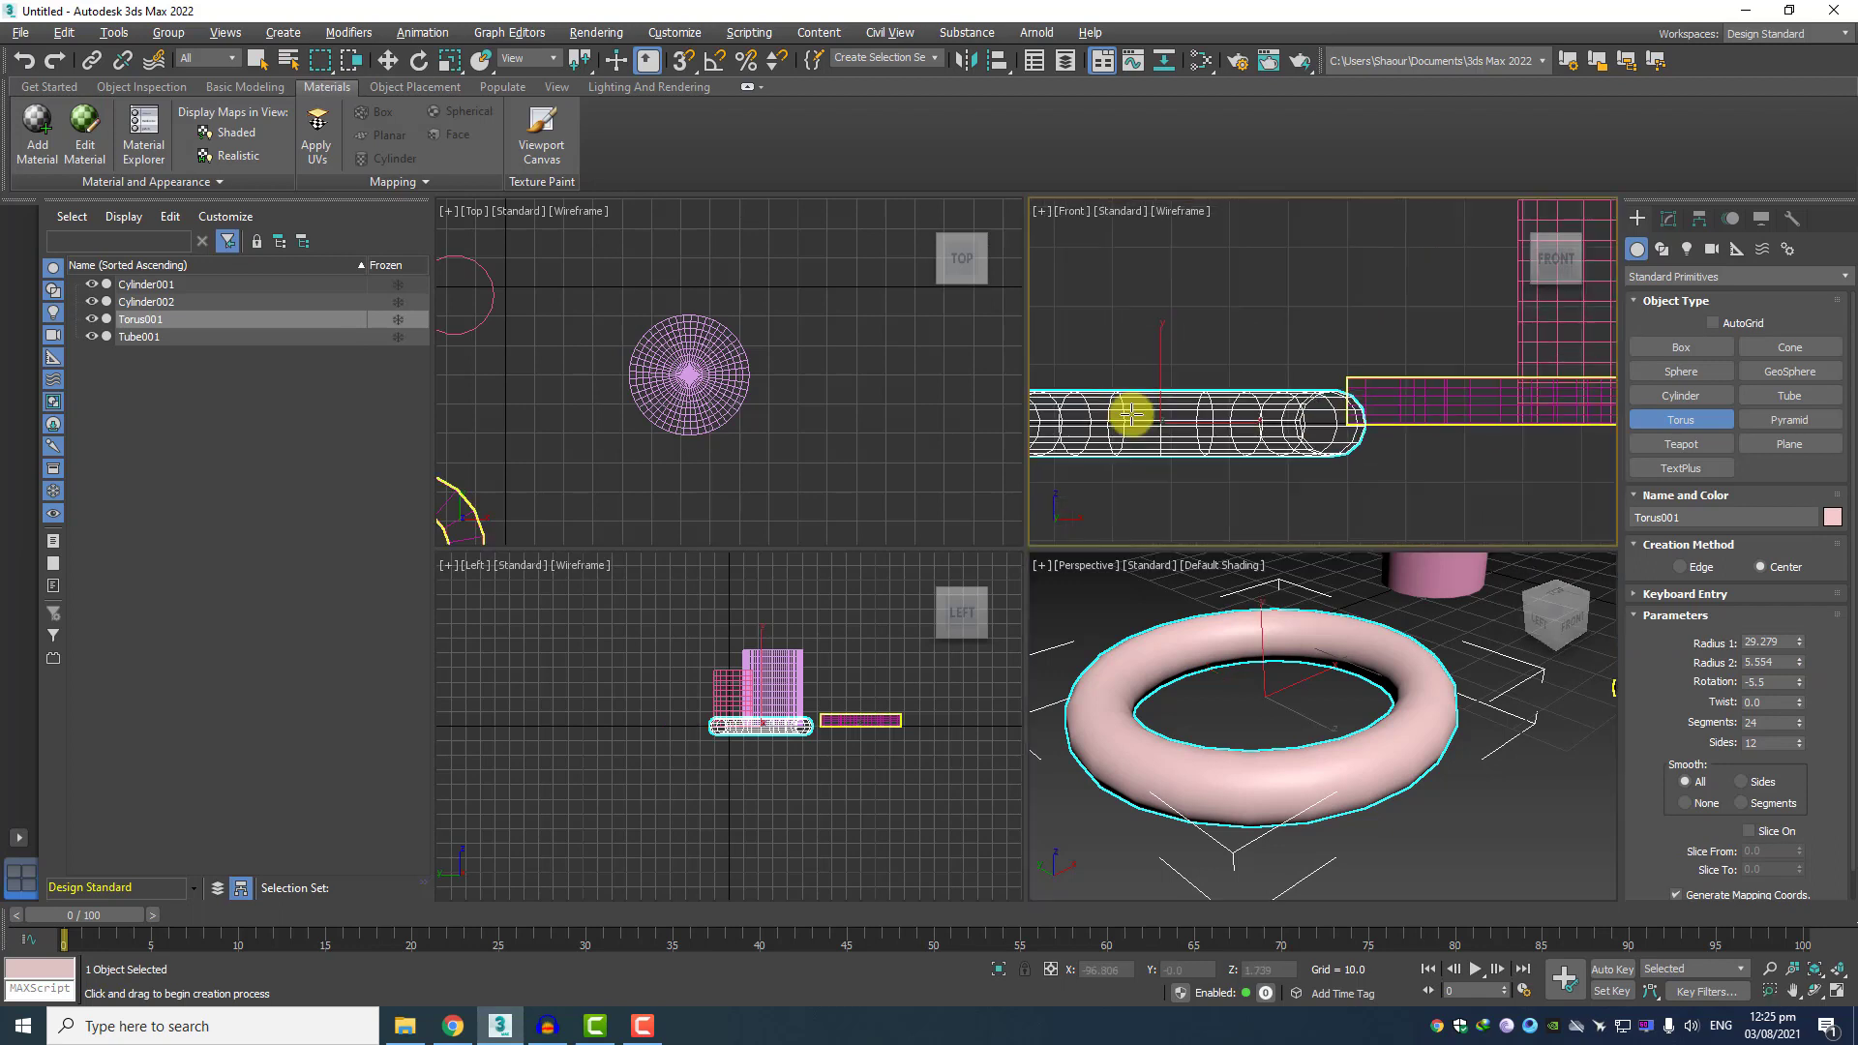
pyautogui.moveTo(1128, 415); pyautogui.dragTo(1249, 397, button='middle')
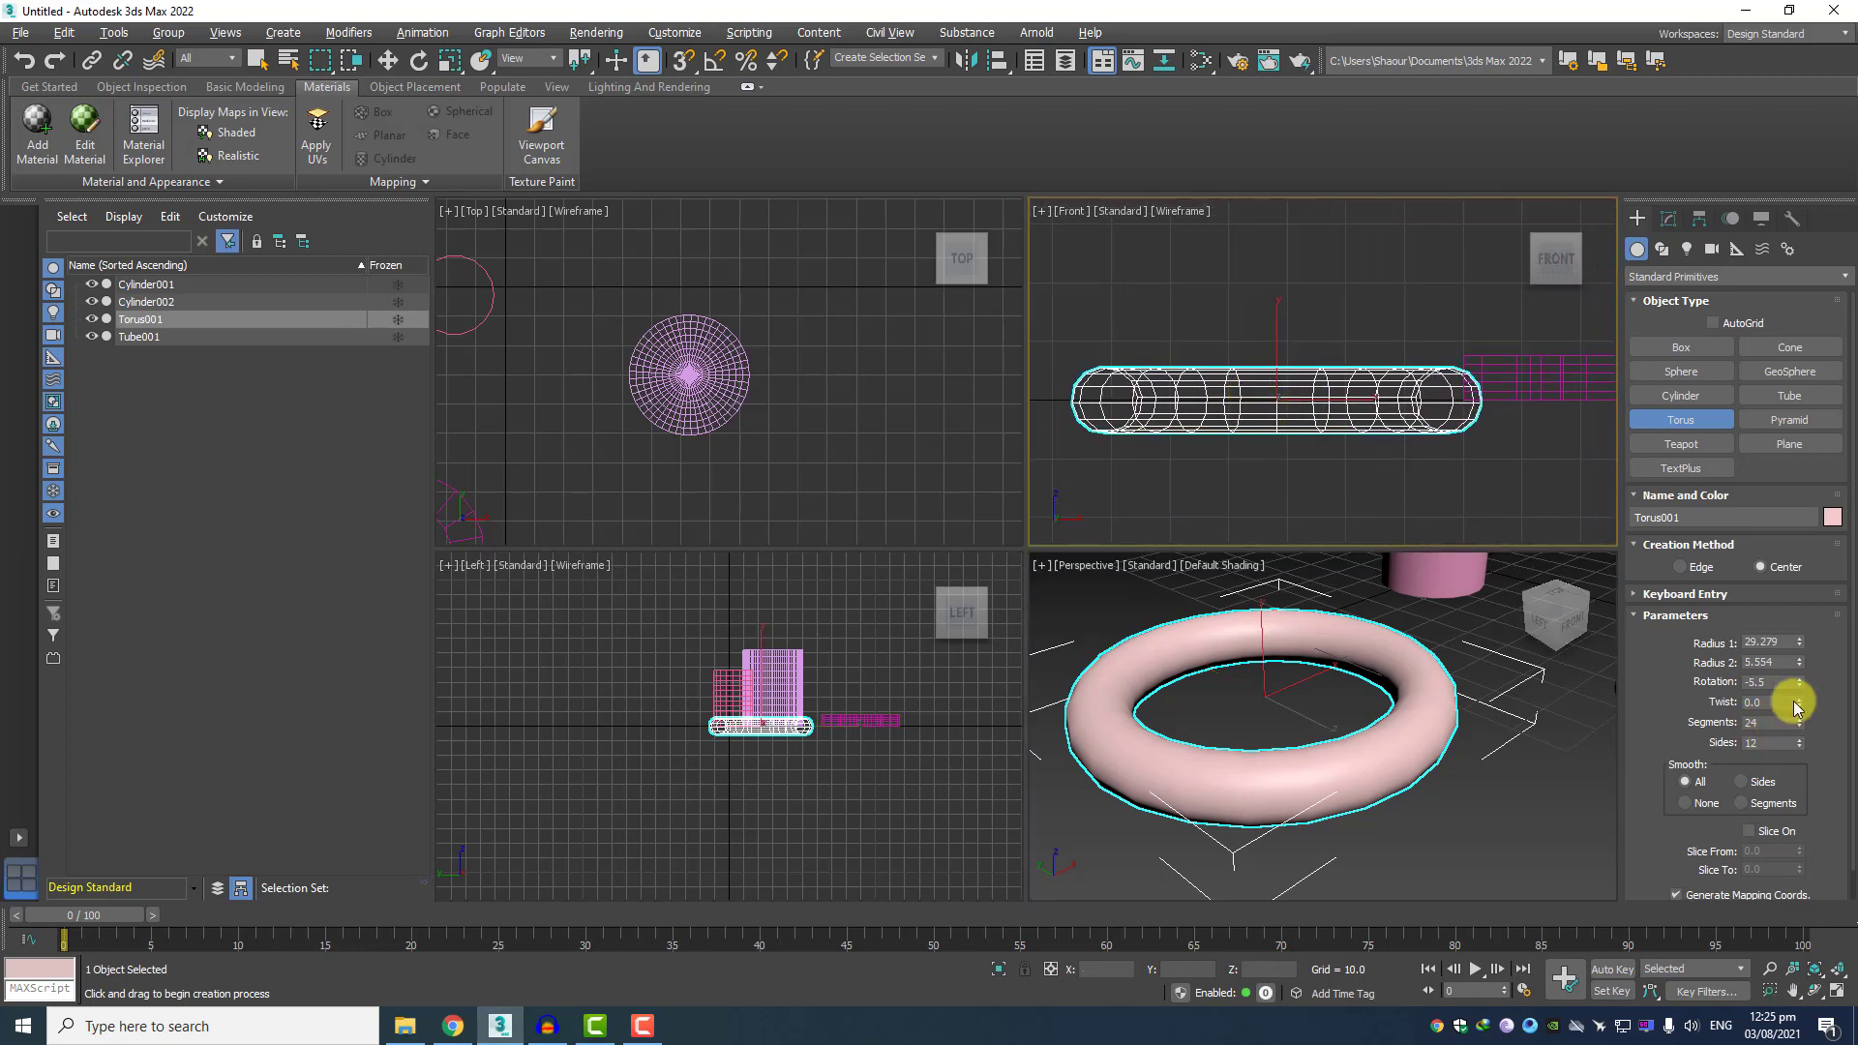
pyautogui.moveTo(1802, 687); pyautogui.dragTo(1742, 203)
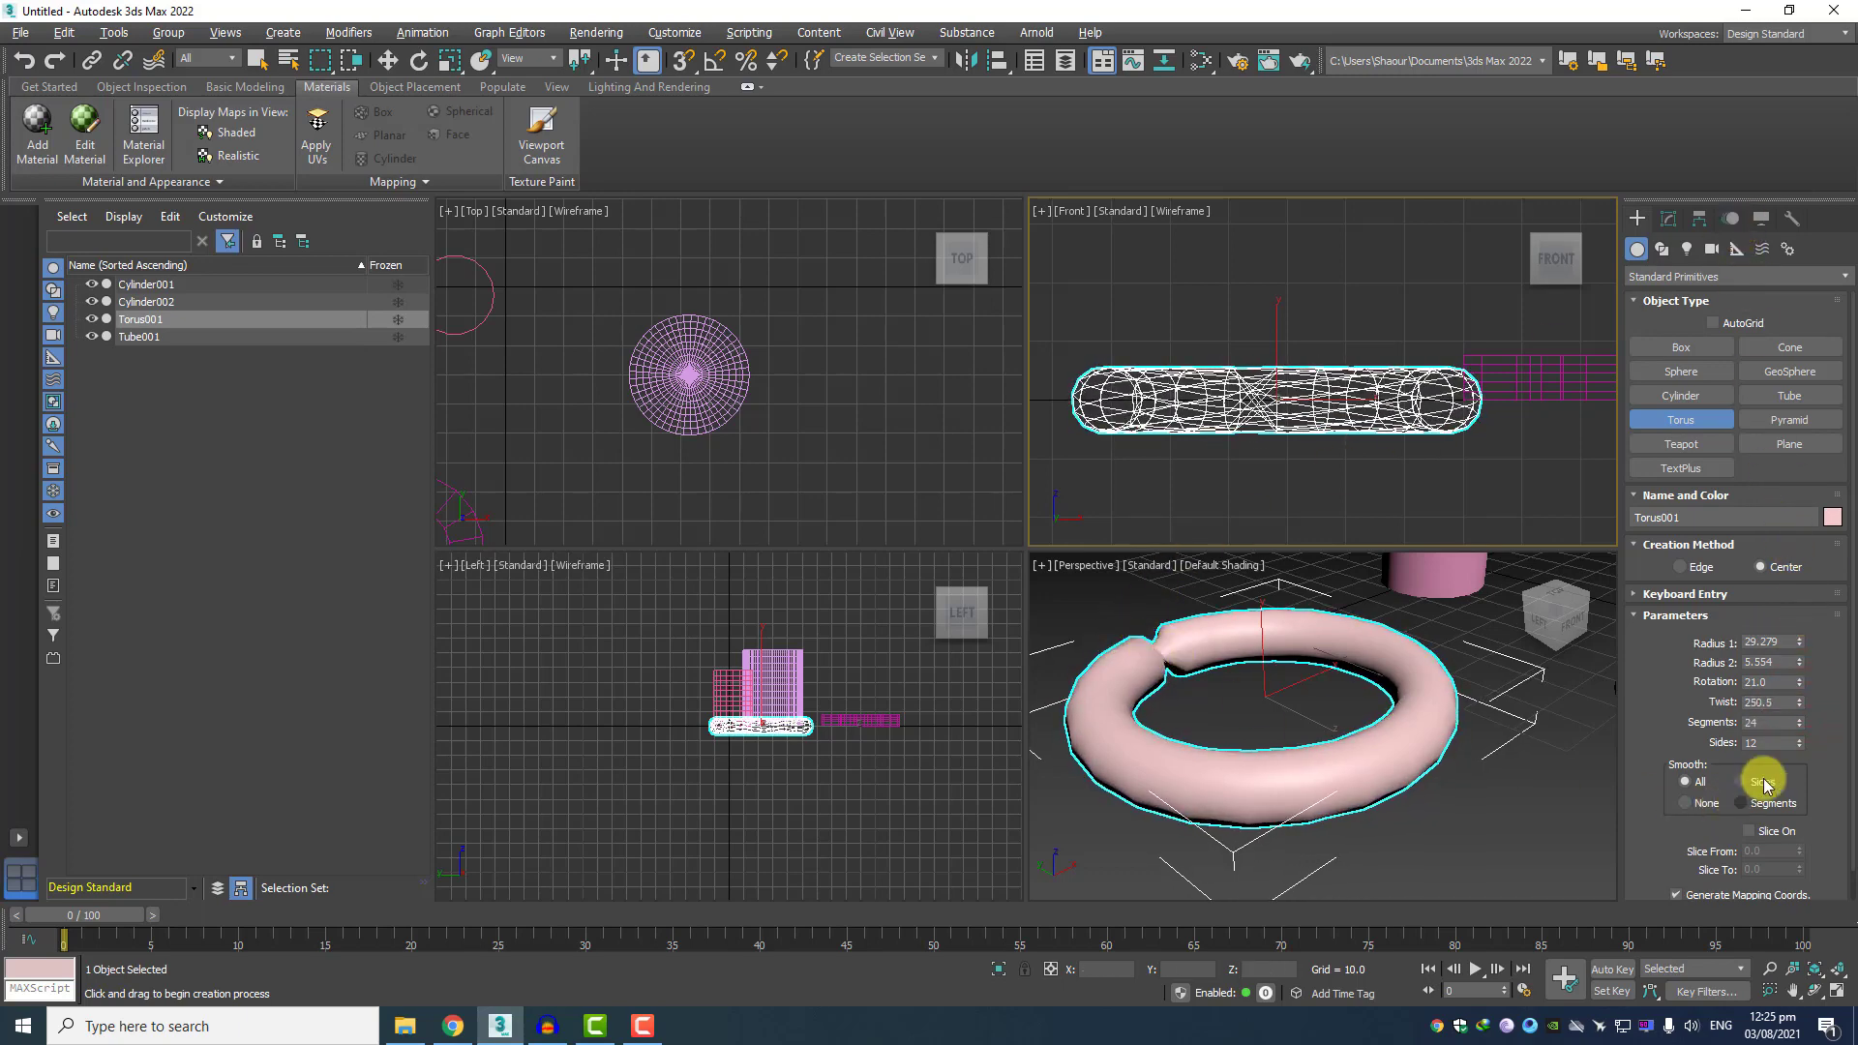
pyautogui.moveTo(1803, 730)
pyautogui.mouseDown()
pyautogui.moveTo(1757, 466)
pyautogui.moveTo(1808, 868)
pyautogui.moveTo(1810, 731)
pyautogui.mouseUp()
# Create a pyramid in the empty area beyond the tube, about 28 wide, 29.6 deep and 34.3 high
pyautogui.click(1806, 424)
pyautogui.scroll(-3, 1214, 612)
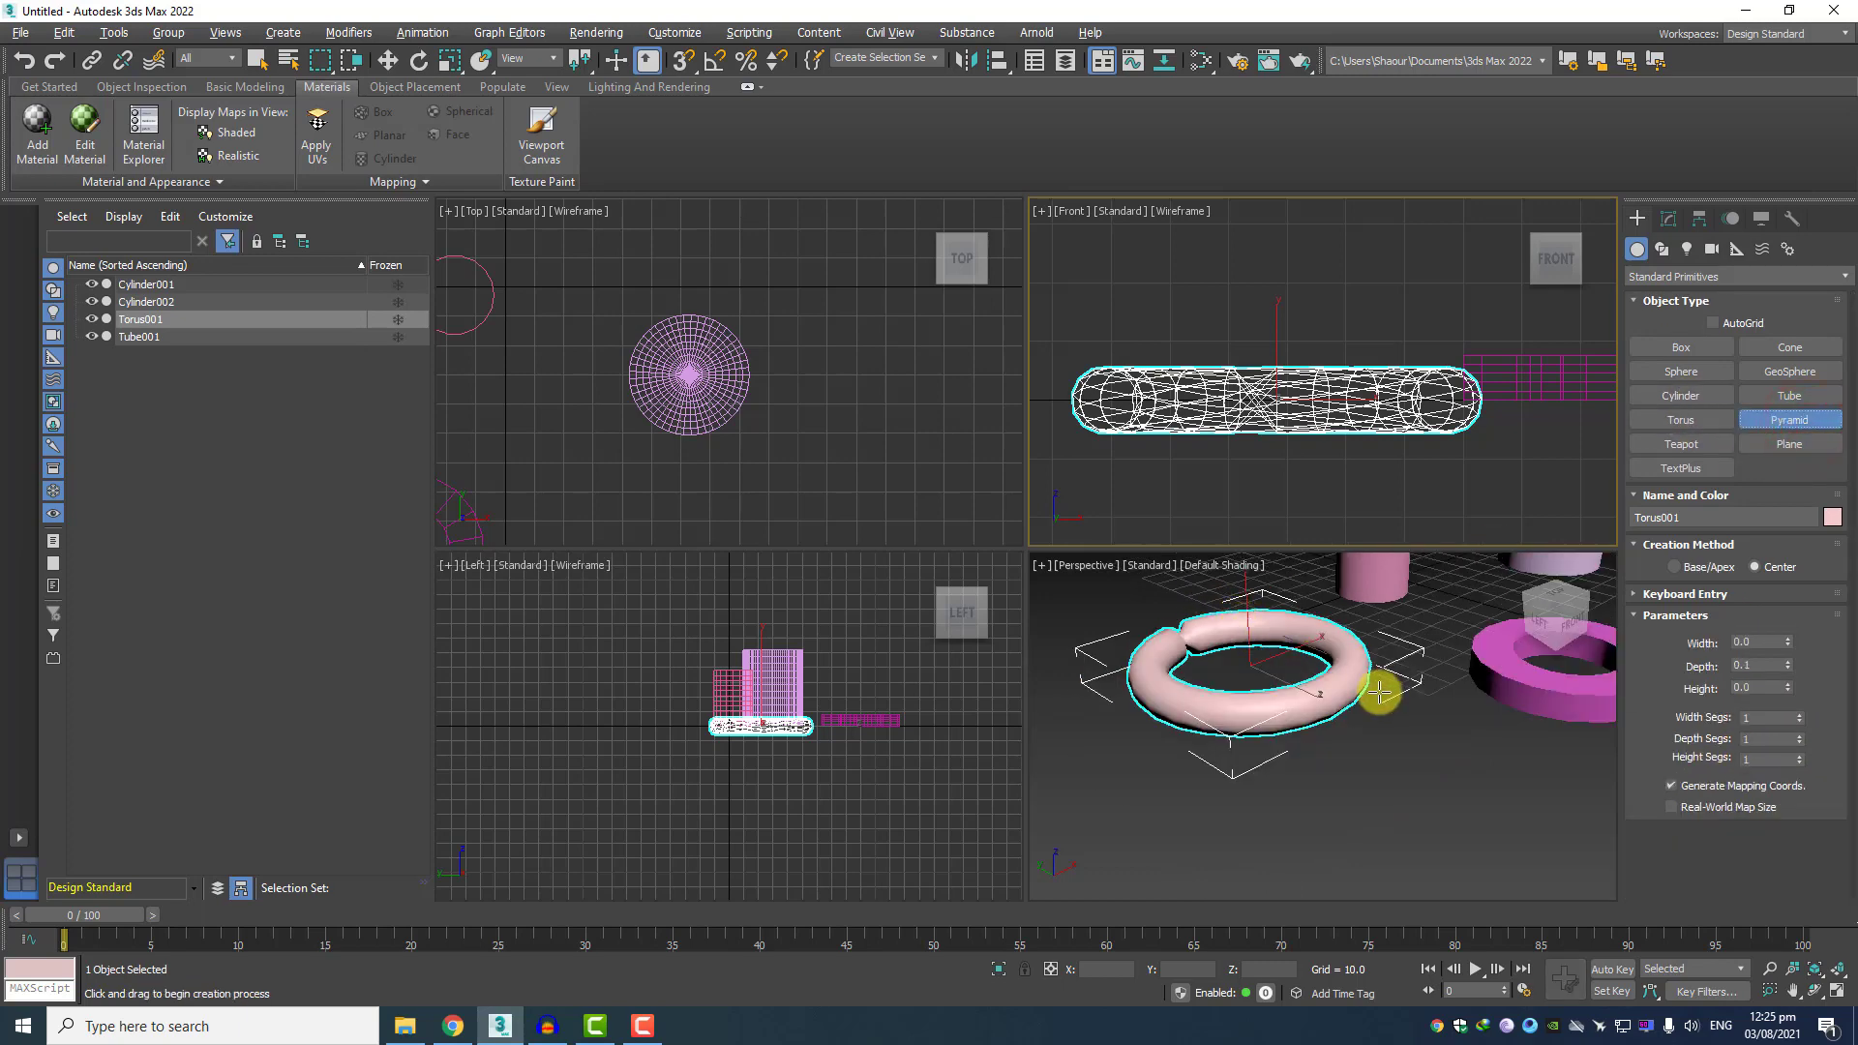
pyautogui.scroll(-3, 1391, 693)
pyautogui.moveTo(1375, 694); pyautogui.dragTo(1118, 718, button='middle')
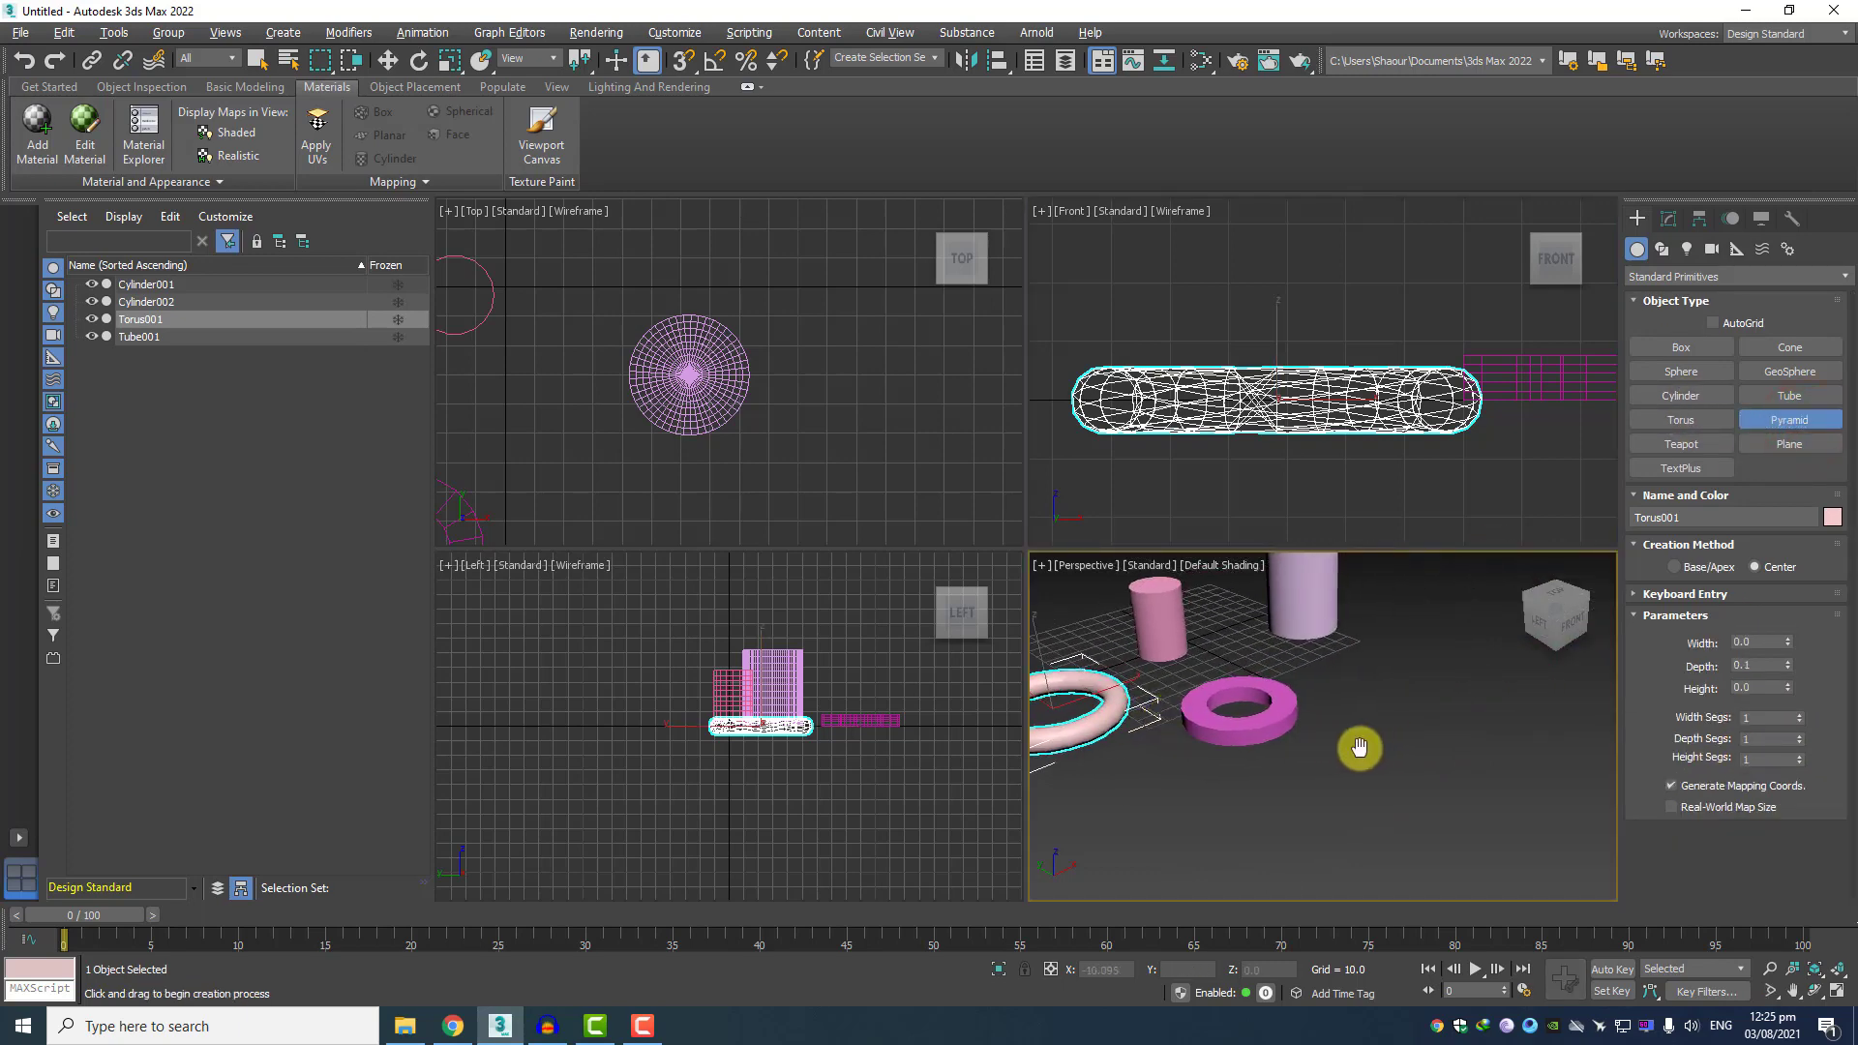
pyautogui.moveTo(1360, 748); pyautogui.dragTo(1258, 732, button='middle')
pyautogui.scroll(2, 1271, 724)
pyautogui.moveTo(1308, 710); pyautogui.dragTo(1310, 816)
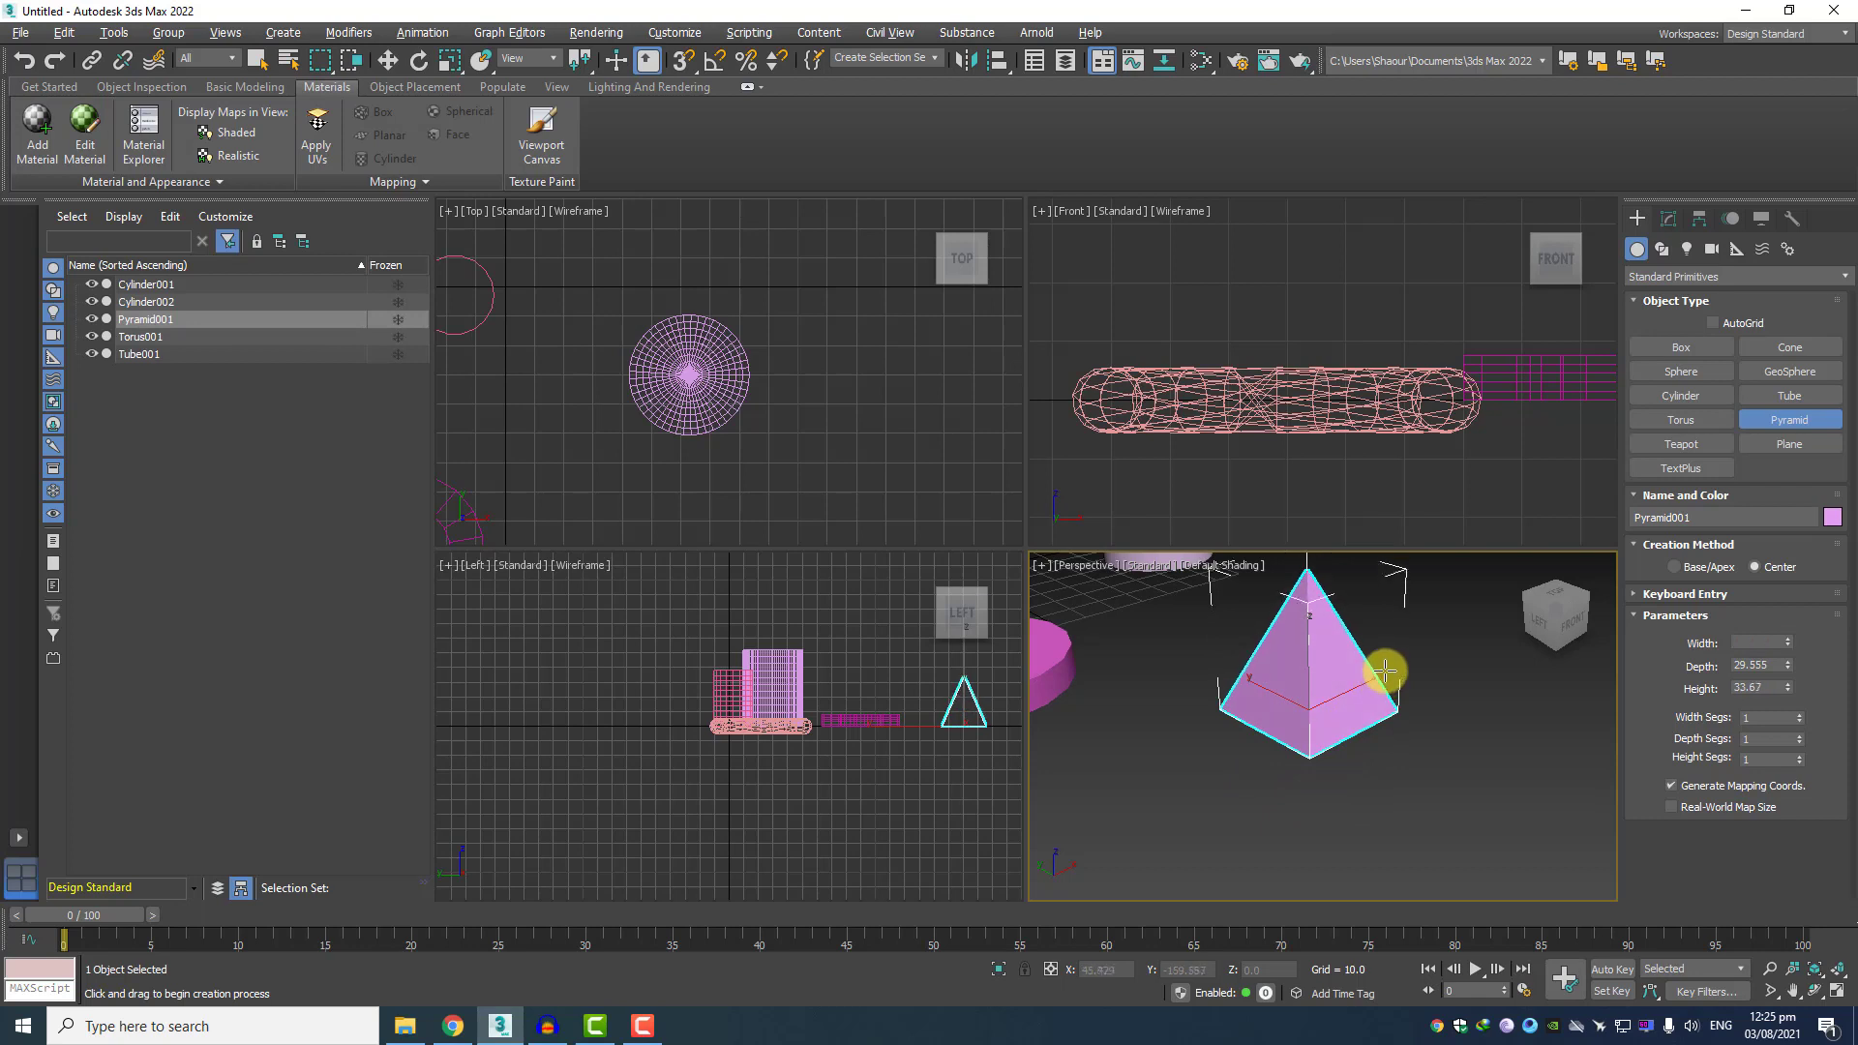
pyautogui.moveTo(1384, 682); pyautogui.dragTo(1361, 756, button='middle')
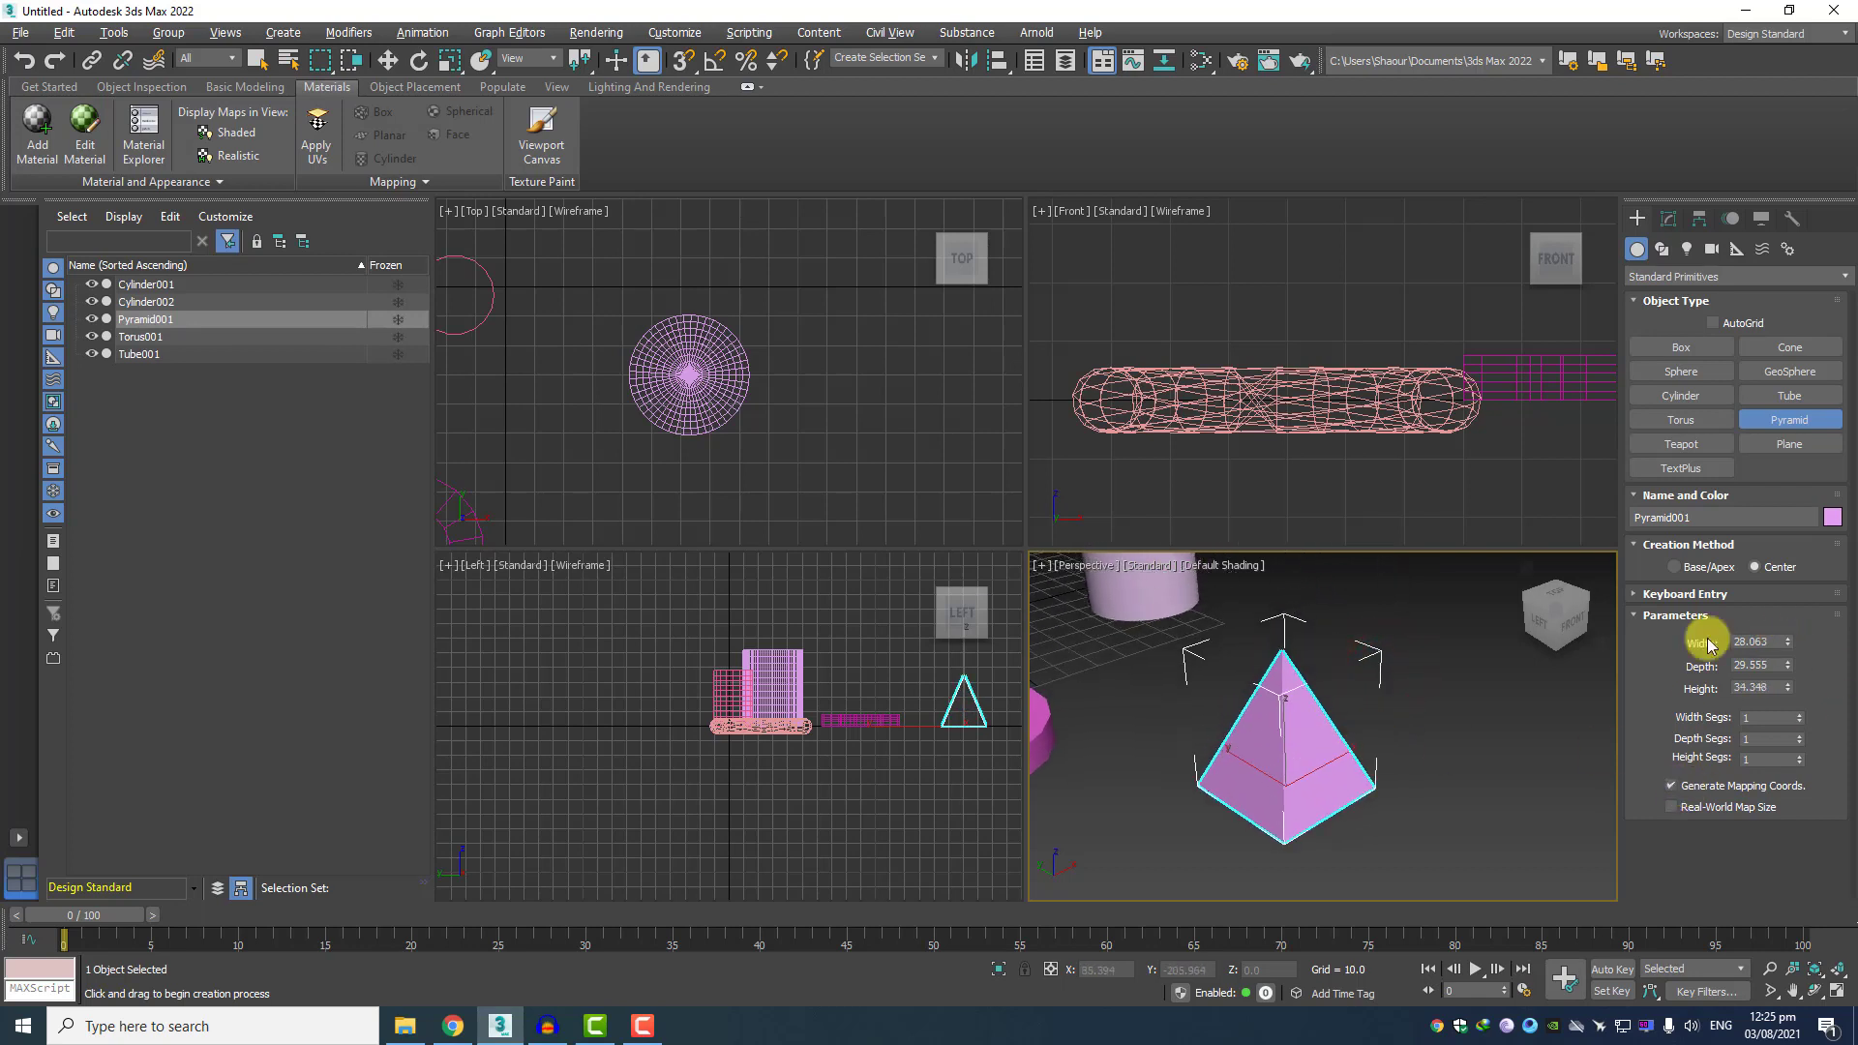
# Create a teapot with a radius of about 10.8 on the ground between the tube and the pyramid
pyautogui.click(1684, 445)
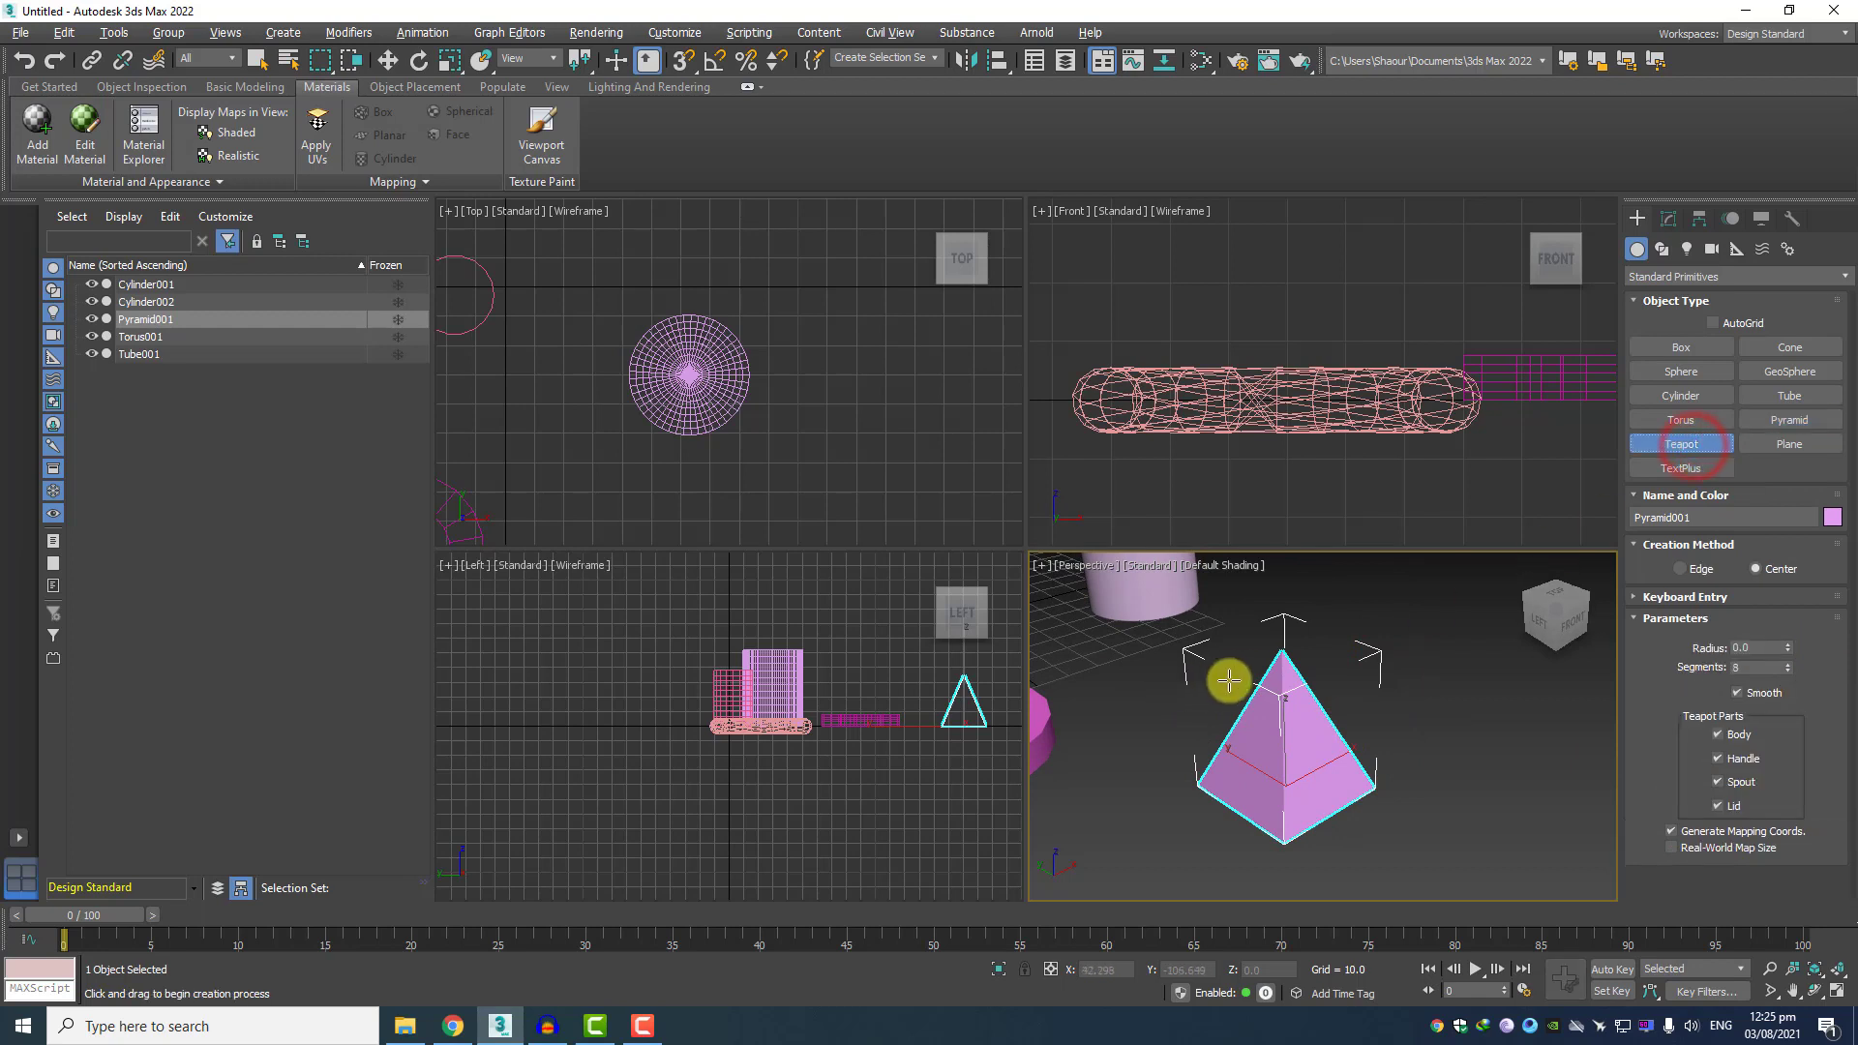
pyautogui.moveTo(1157, 813); pyautogui.dragTo(1366, 689, button='middle')
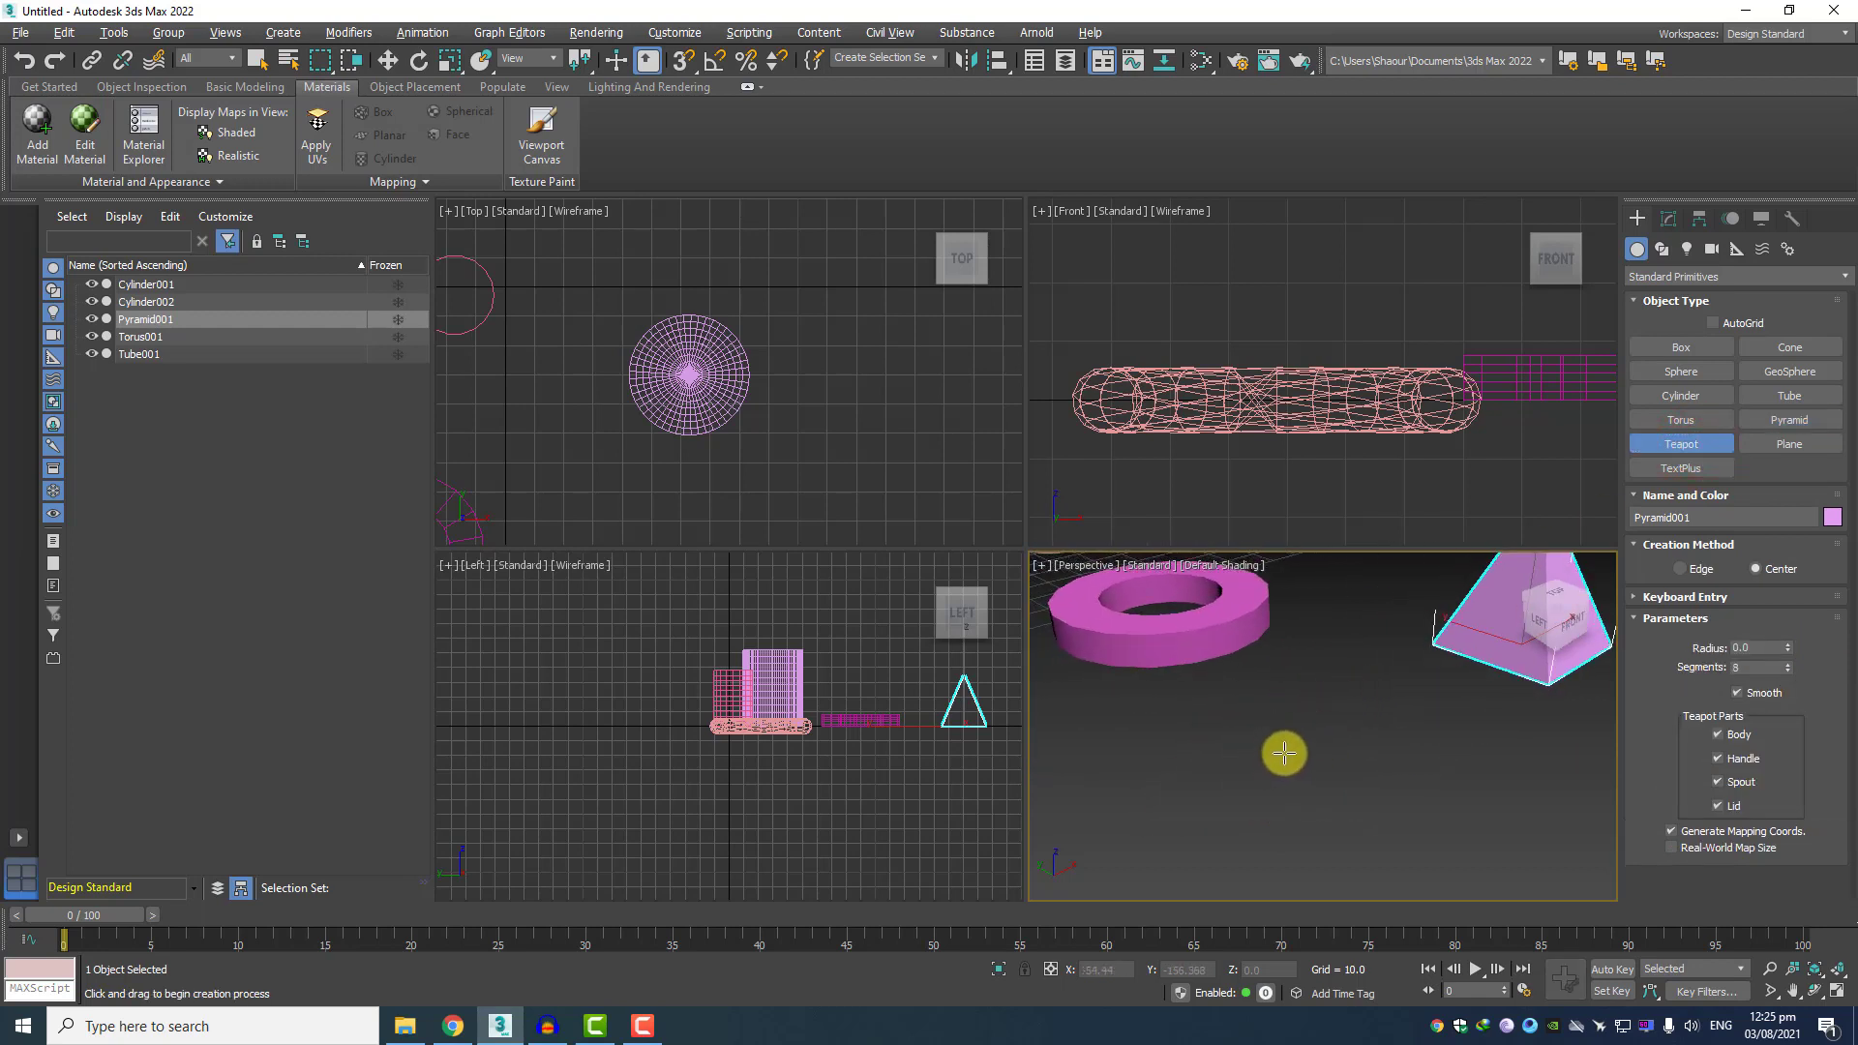
pyautogui.moveTo(1298, 747); pyautogui.dragTo(1283, 782)
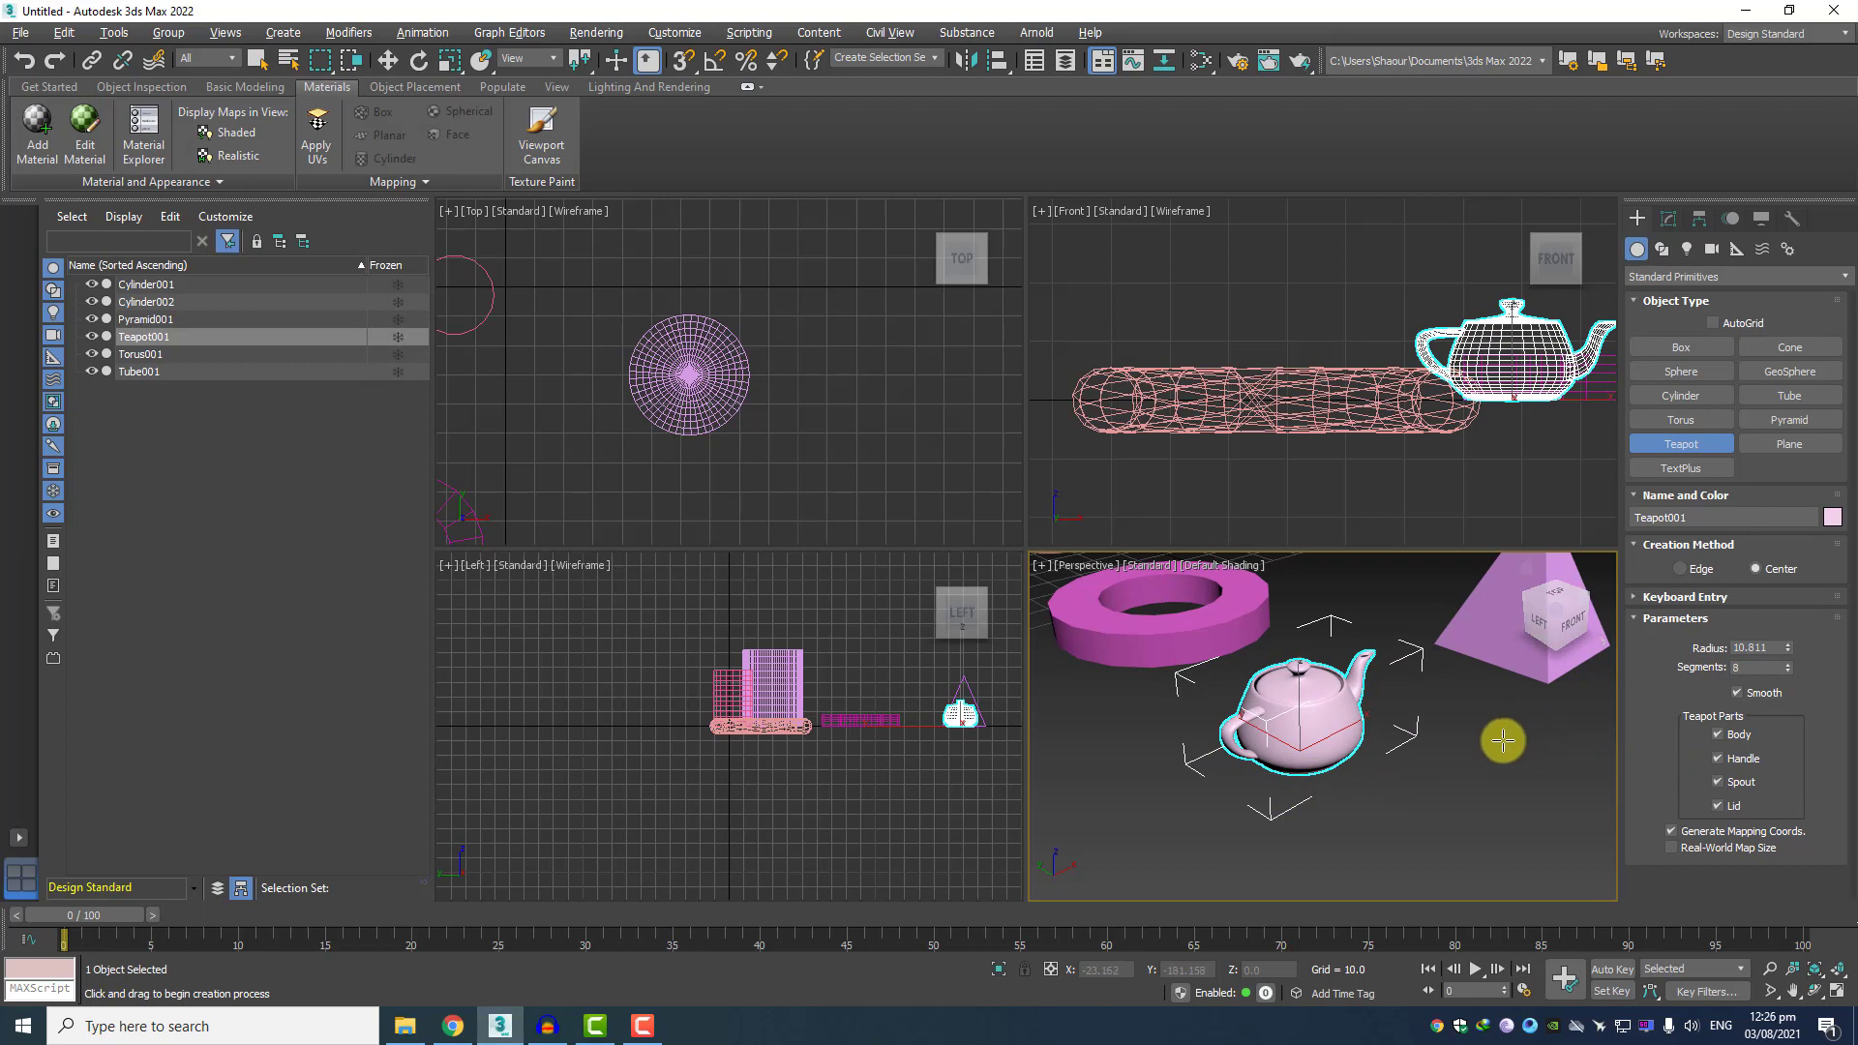
# Switch the teapot's lid, spout, handle and body off and back on one at a time, and inspect it in the Front view
pyautogui.click(1718, 808)
pyautogui.click(1719, 806)
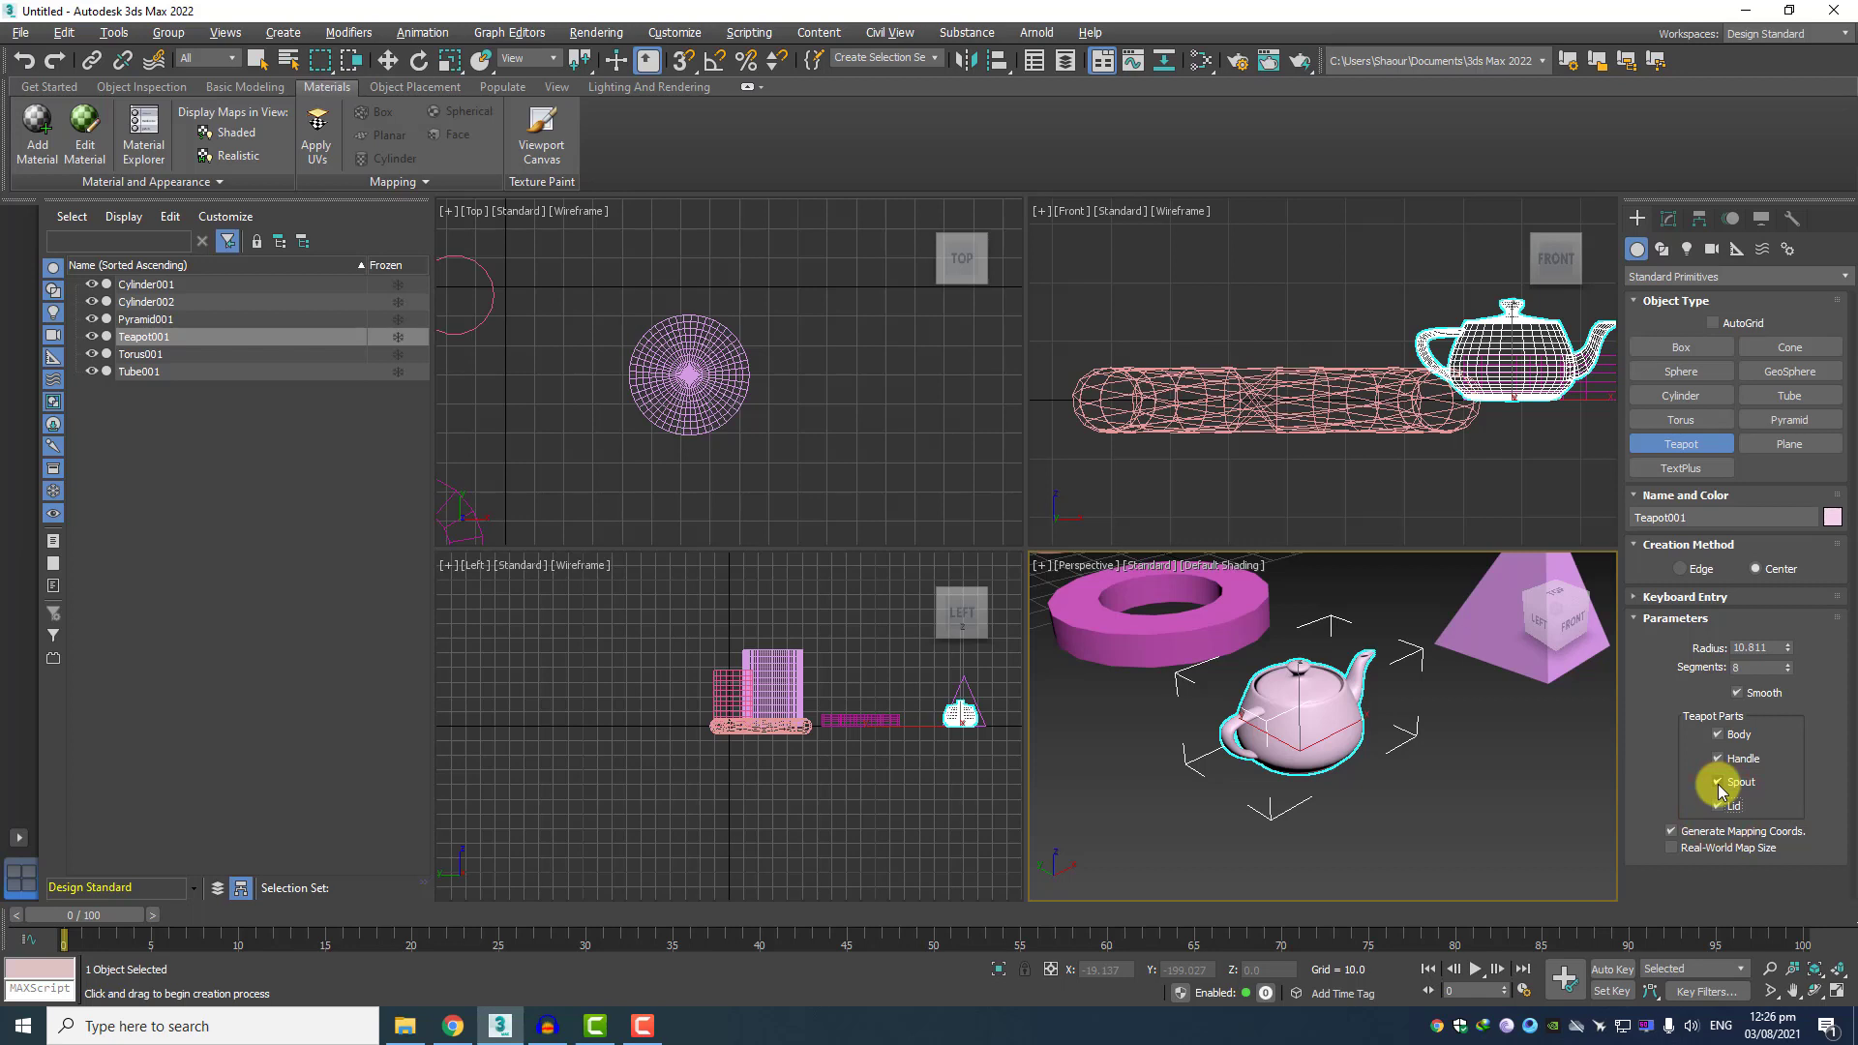
pyautogui.click(1719, 783)
pyautogui.click(1719, 783)
pyautogui.click(1719, 760)
pyautogui.click(1718, 760)
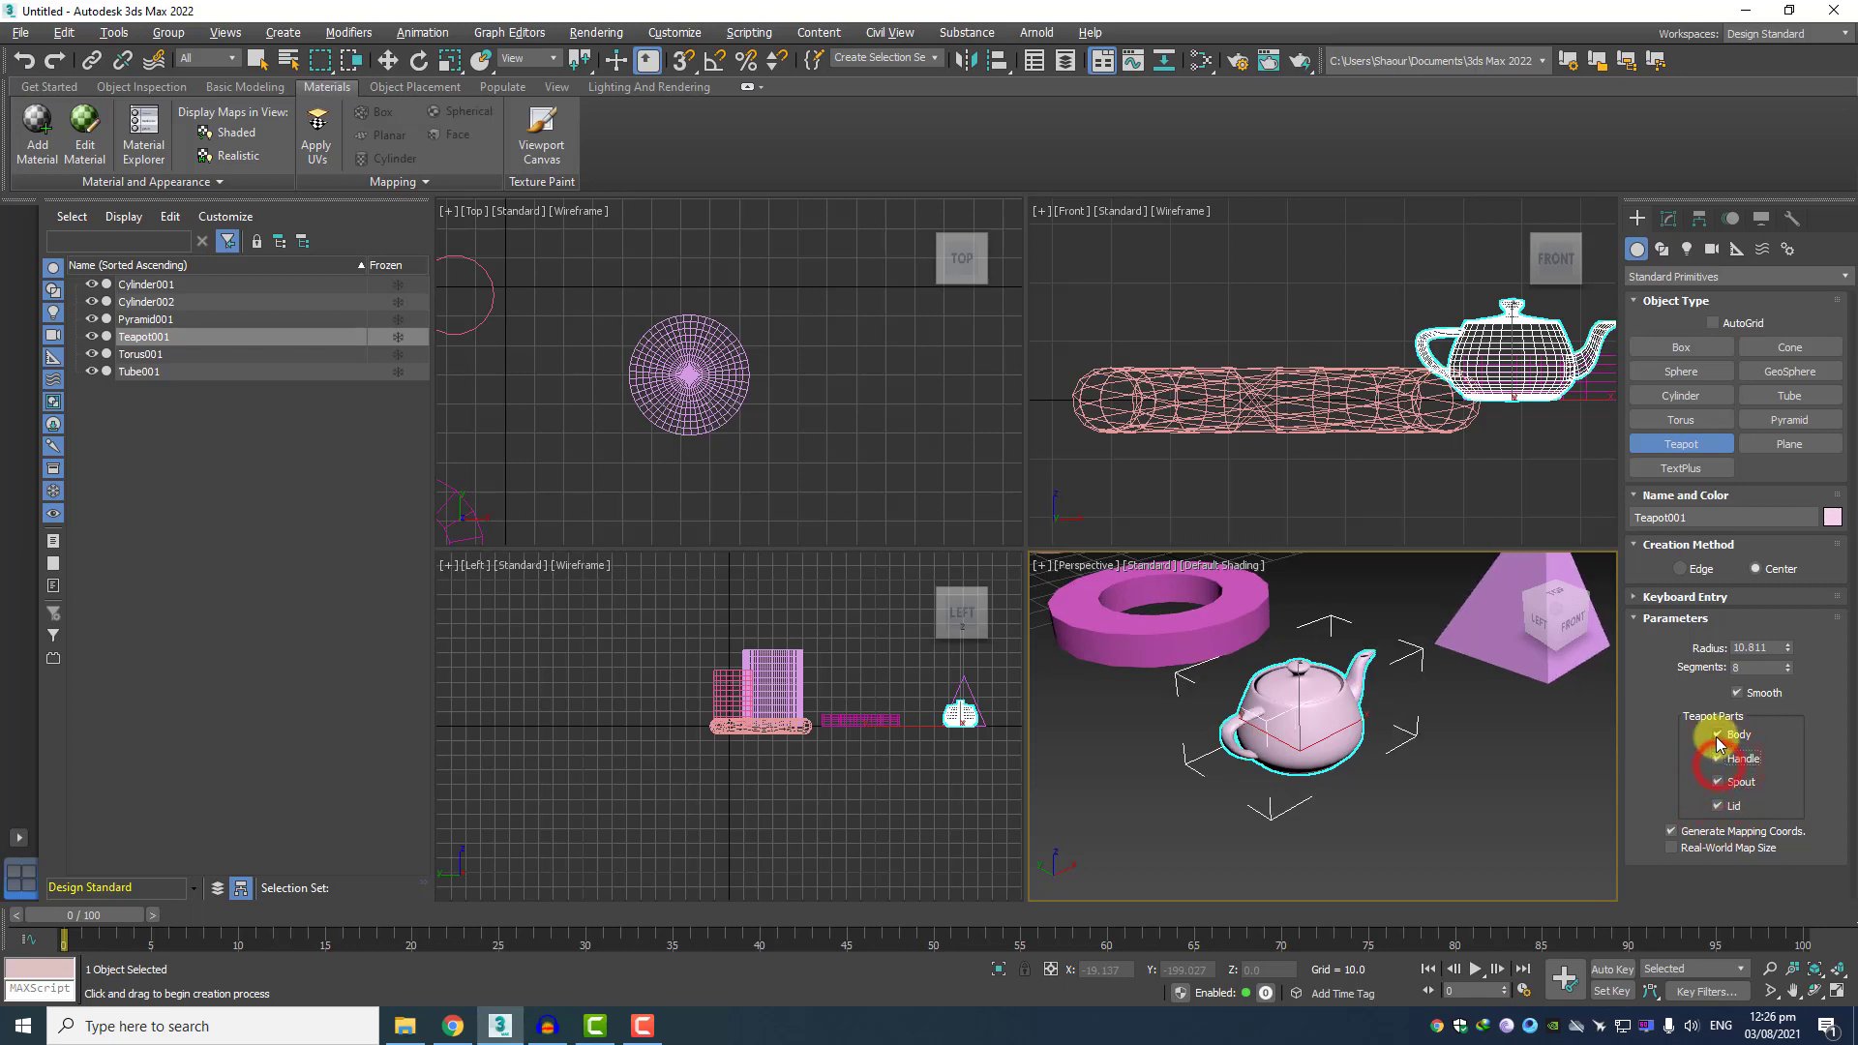
pyautogui.click(1719, 735)
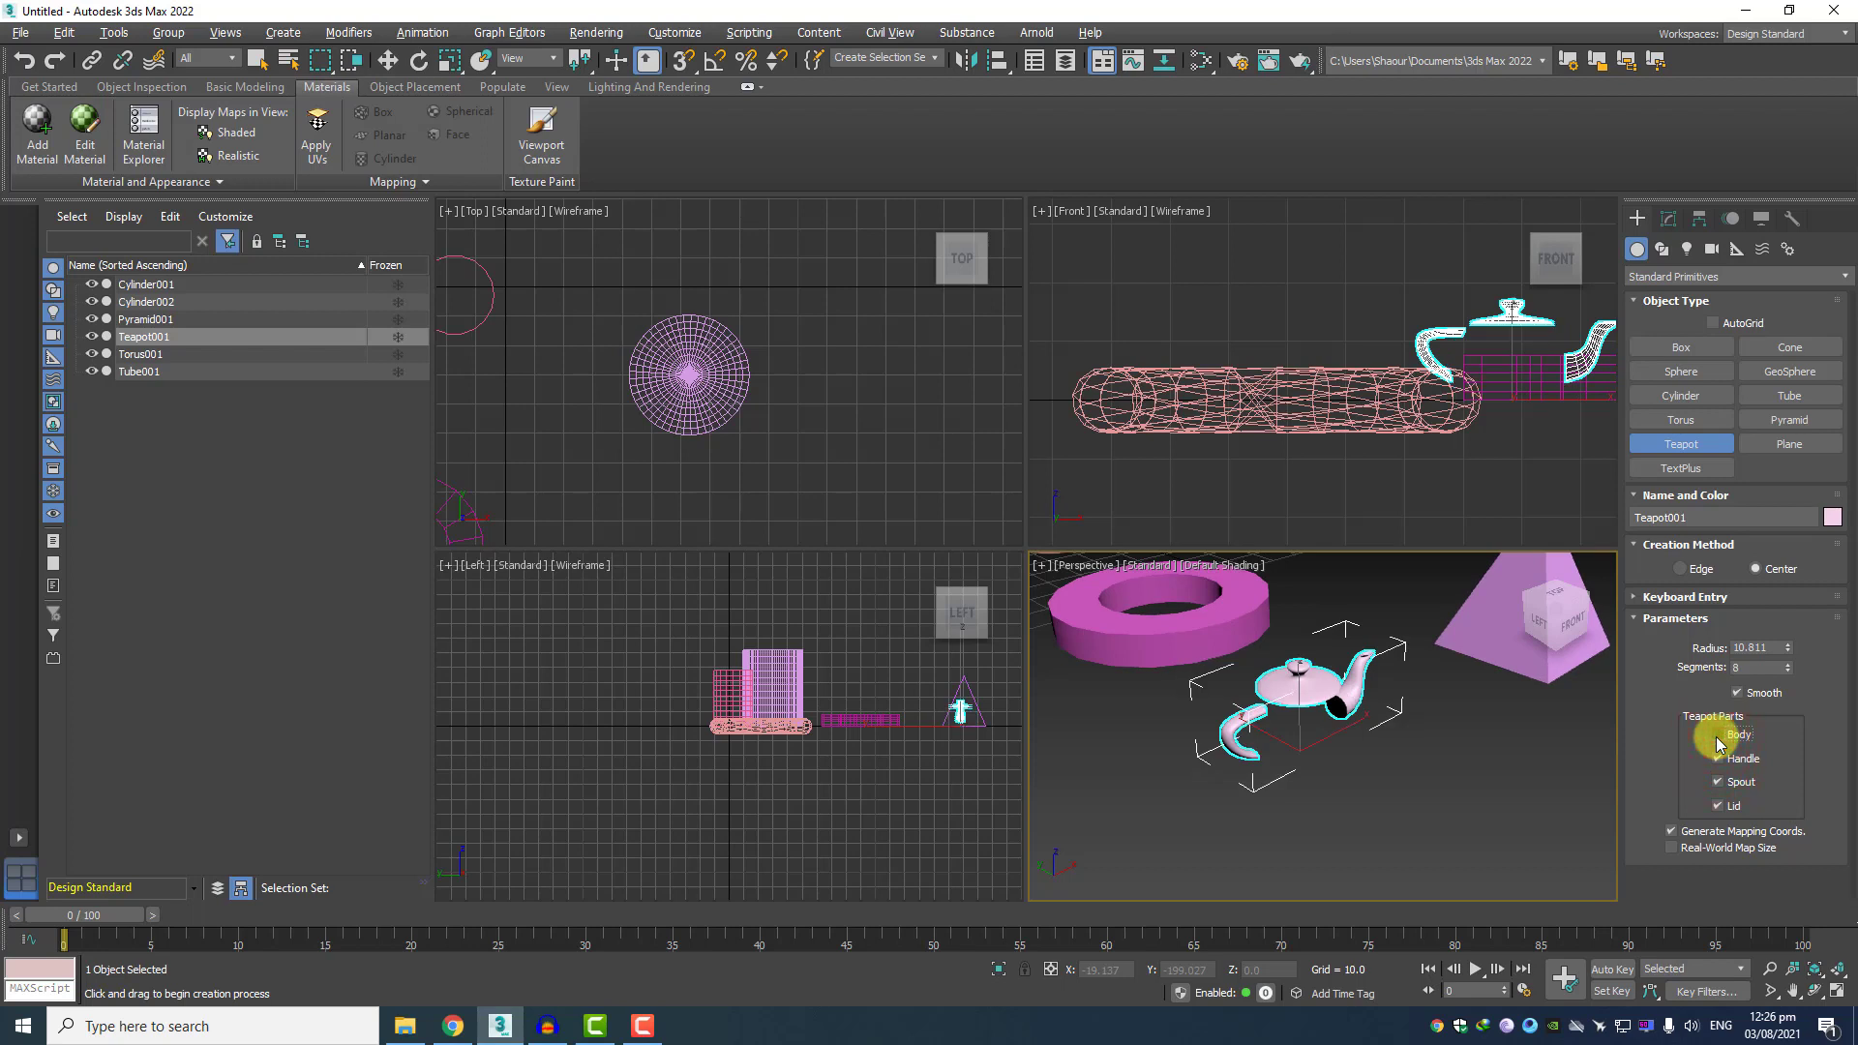
pyautogui.click(1719, 738)
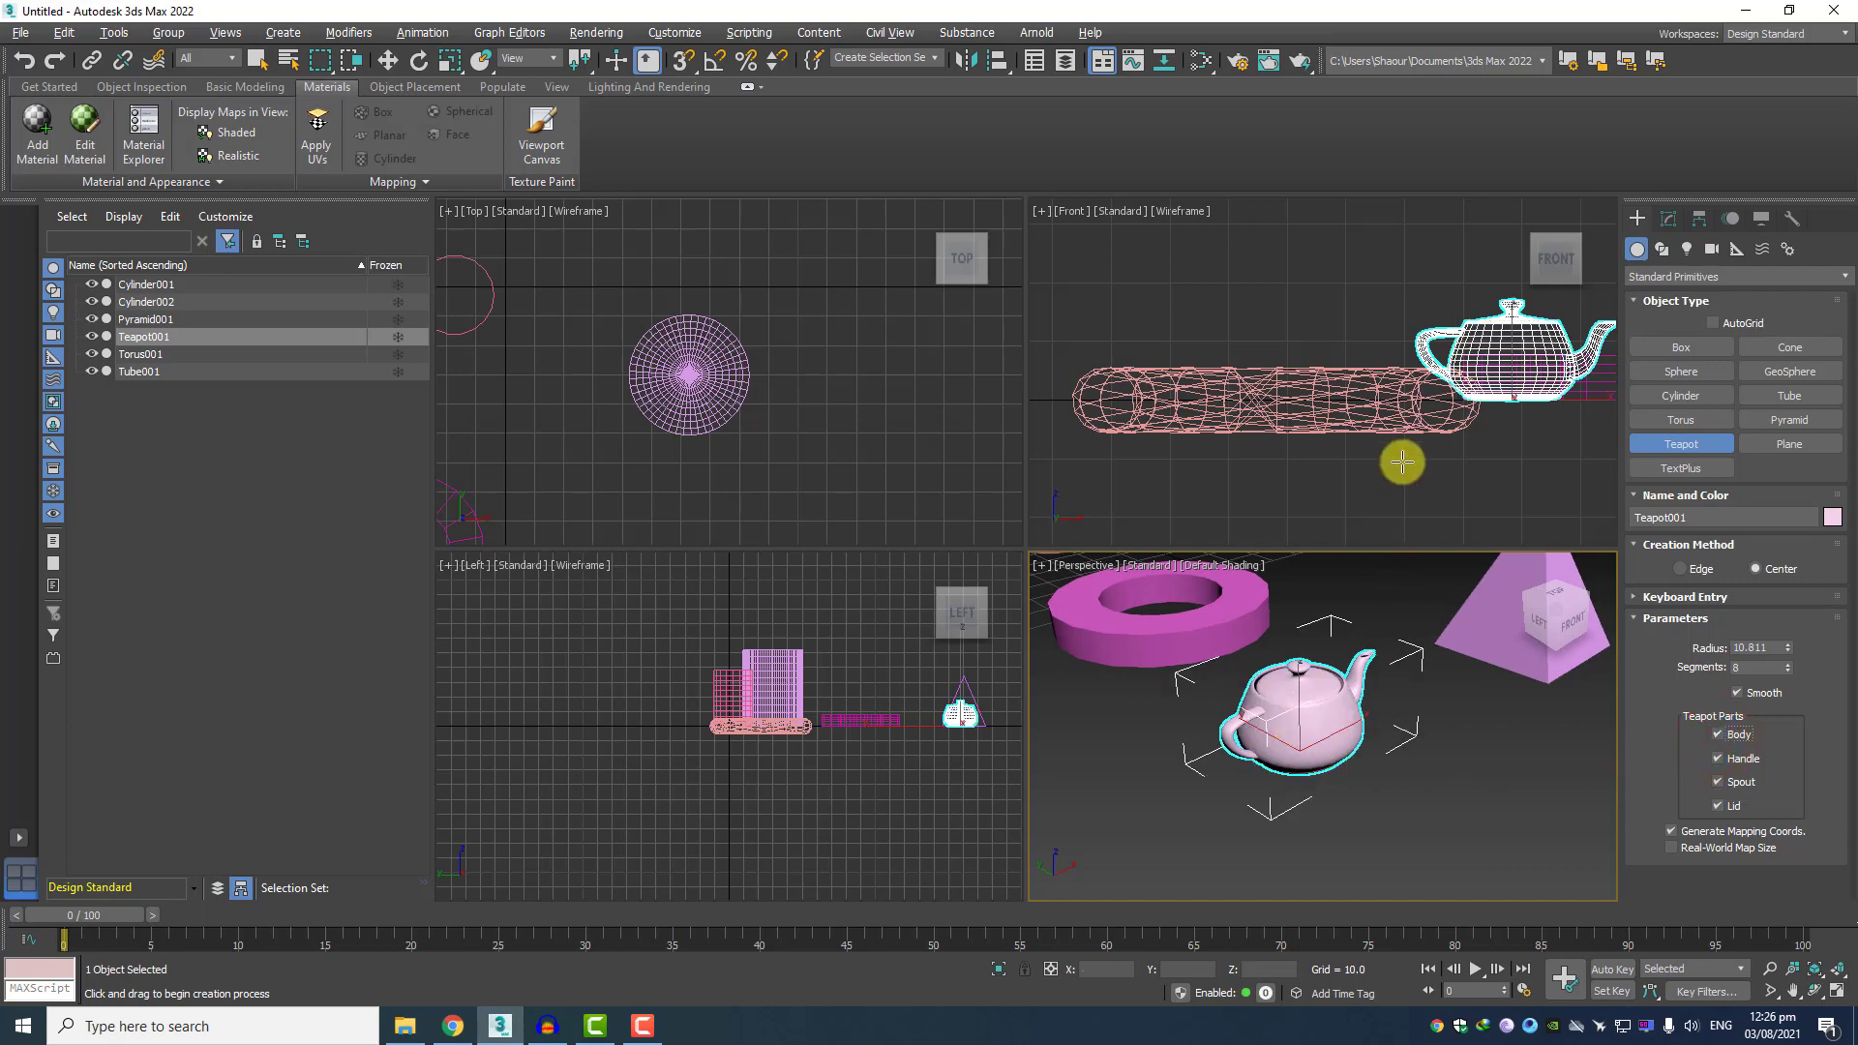
pyautogui.scroll(3, 1399, 462)
pyautogui.scroll(1, 1294, 343)
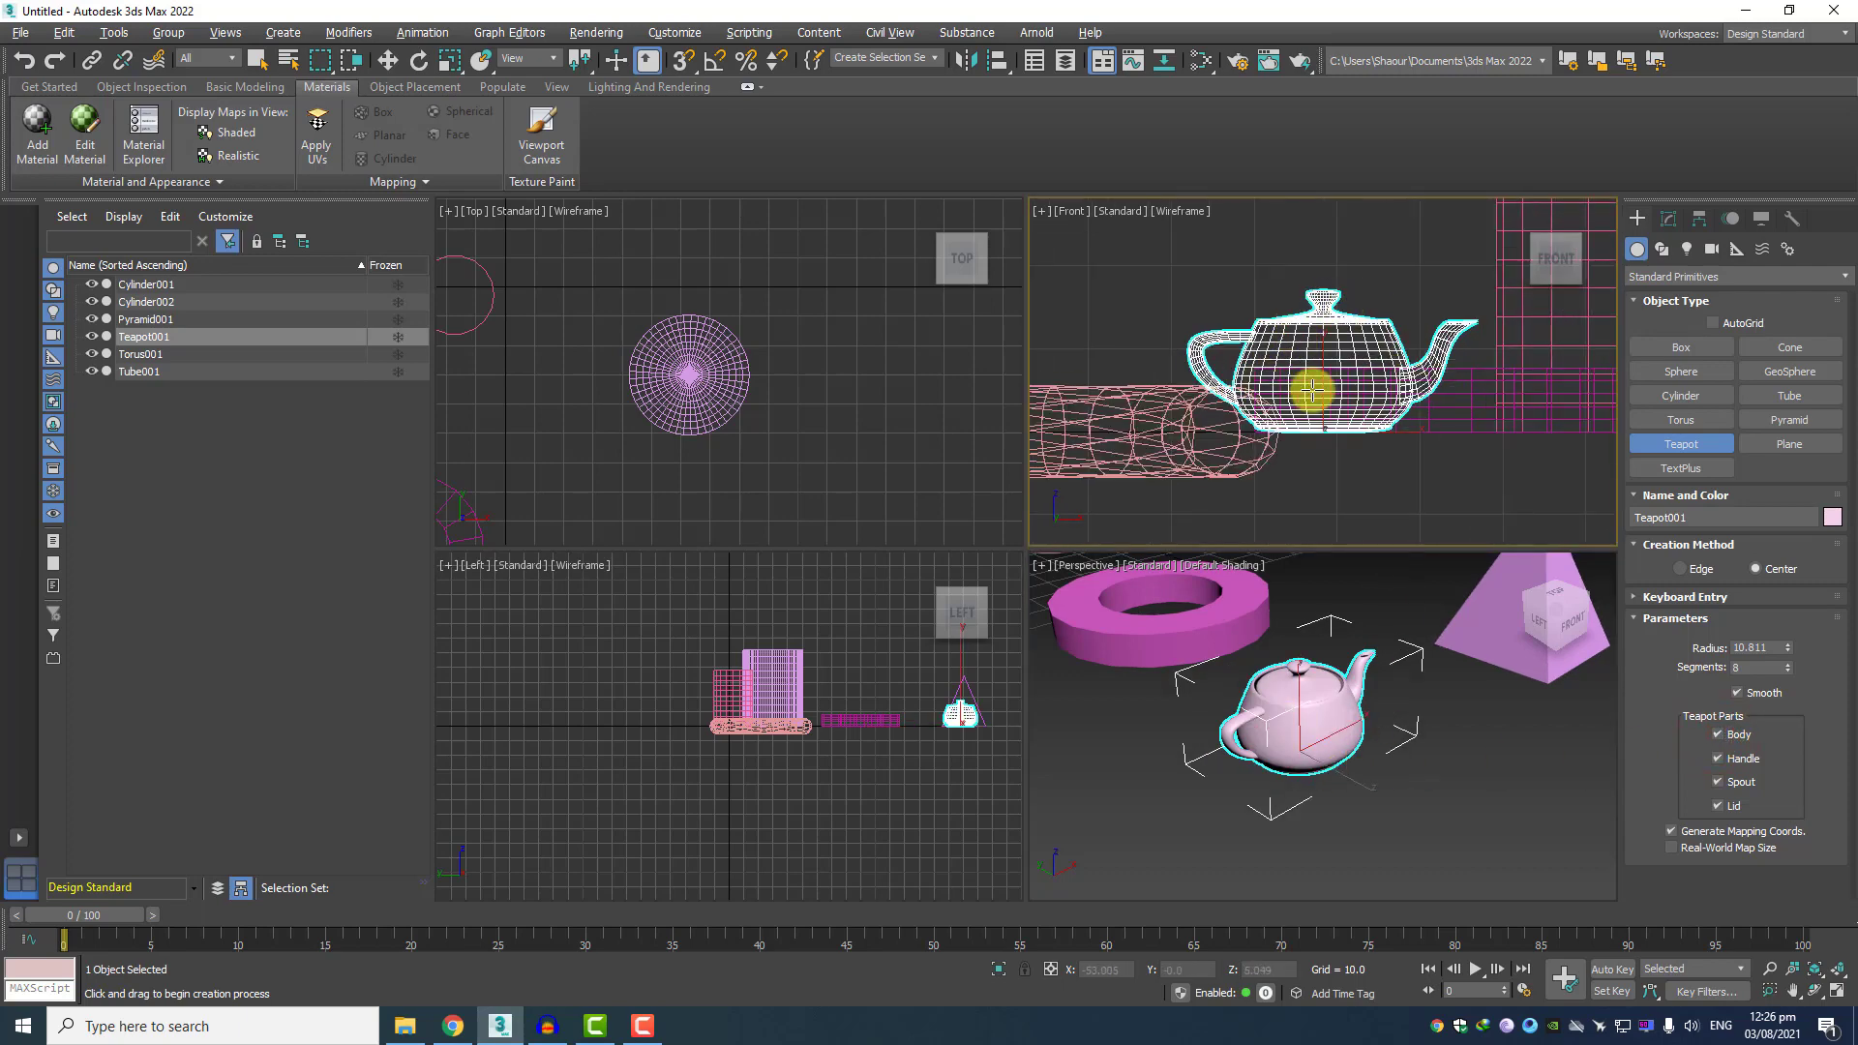
# Create a rectangular plane beside the torus, about 208.9 long and 108.8 wide, with 4 by 4 segments
pyautogui.click(1789, 444)
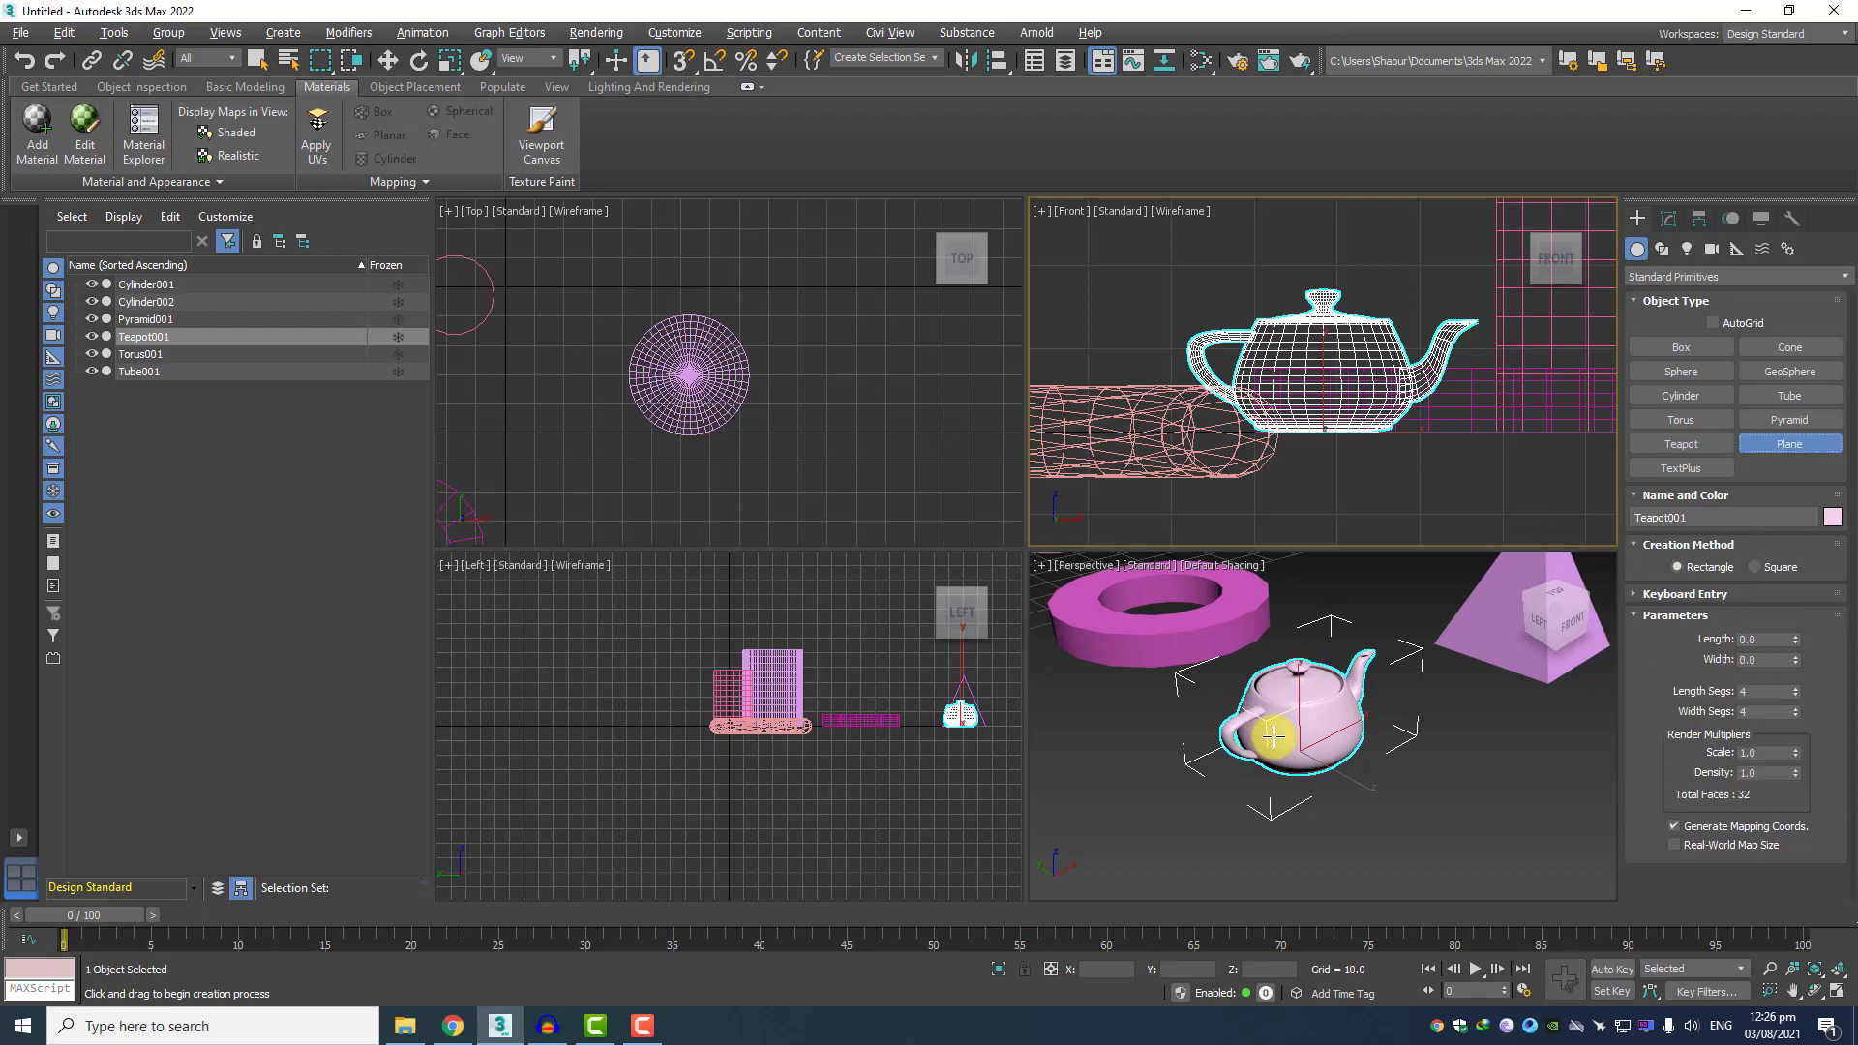
pyautogui.scroll(-3, 1274, 682)
pyautogui.scroll(-4, 1316, 688)
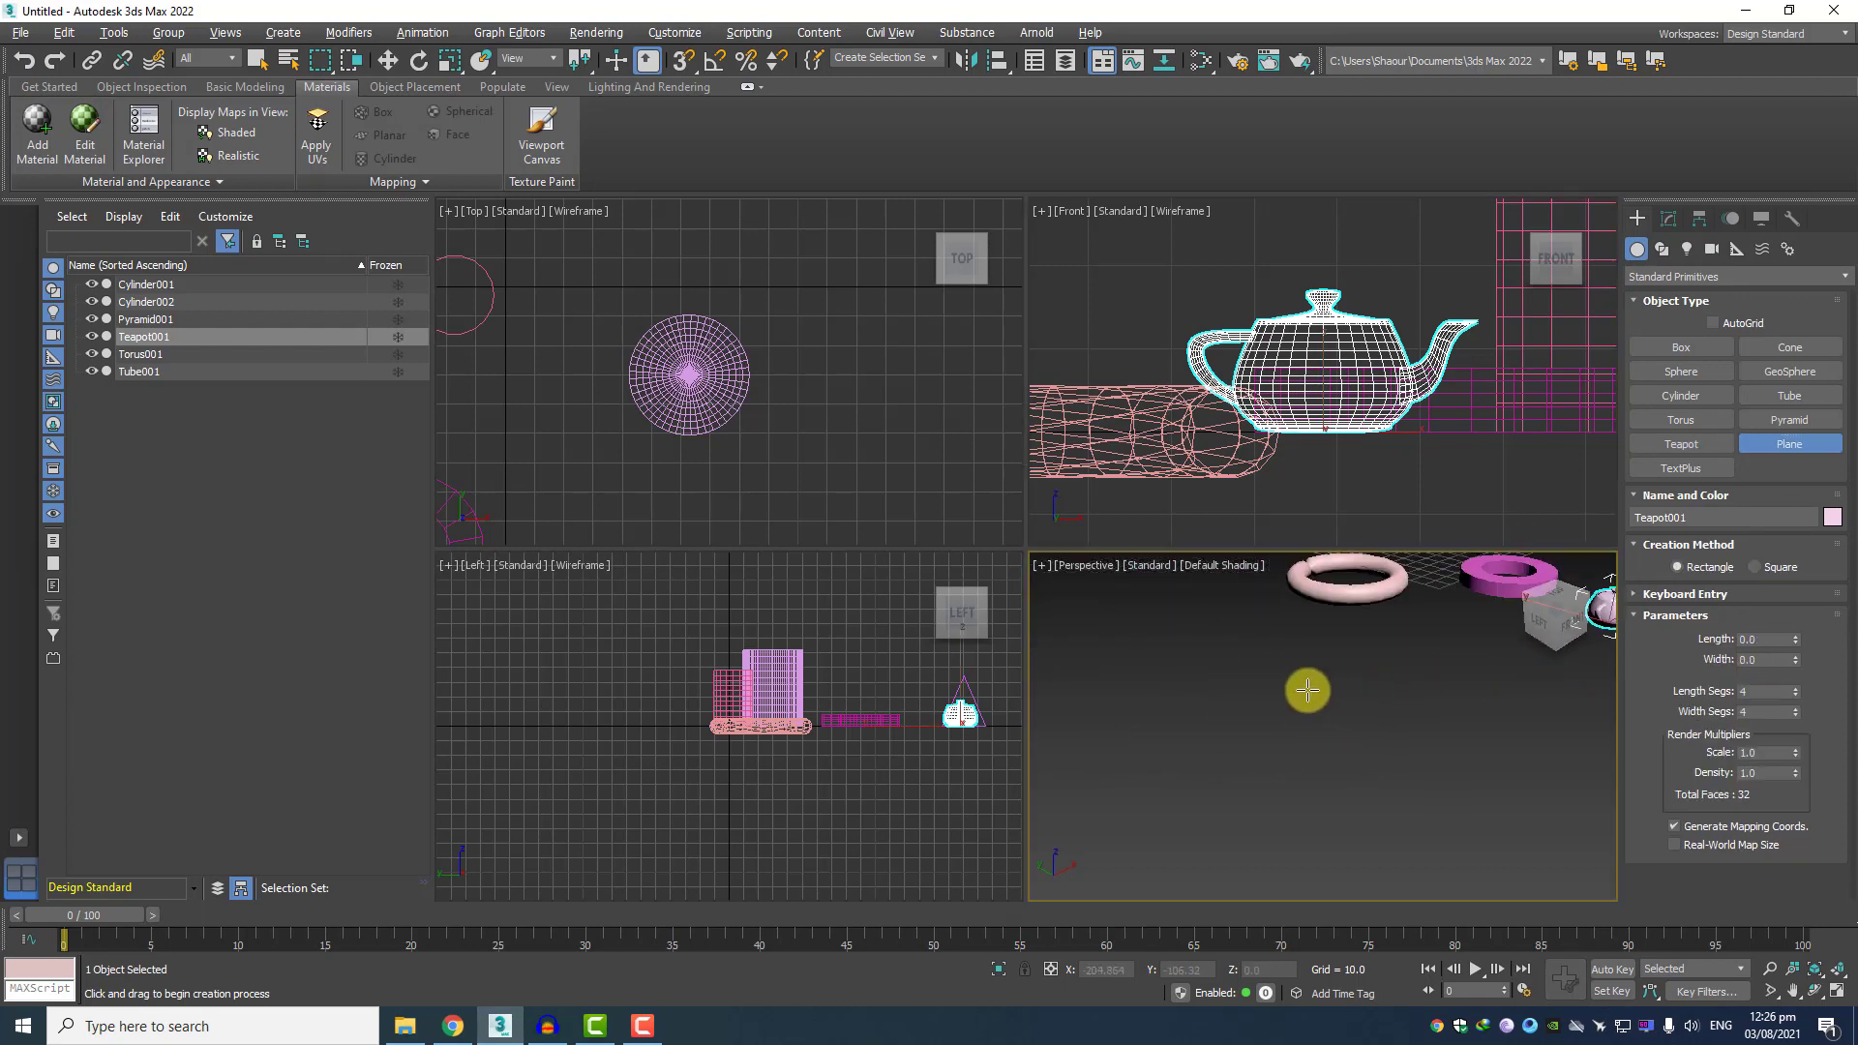
pyautogui.moveTo(1319, 689); pyautogui.dragTo(1345, 822, button='middle')
pyautogui.scroll(2, 1298, 672)
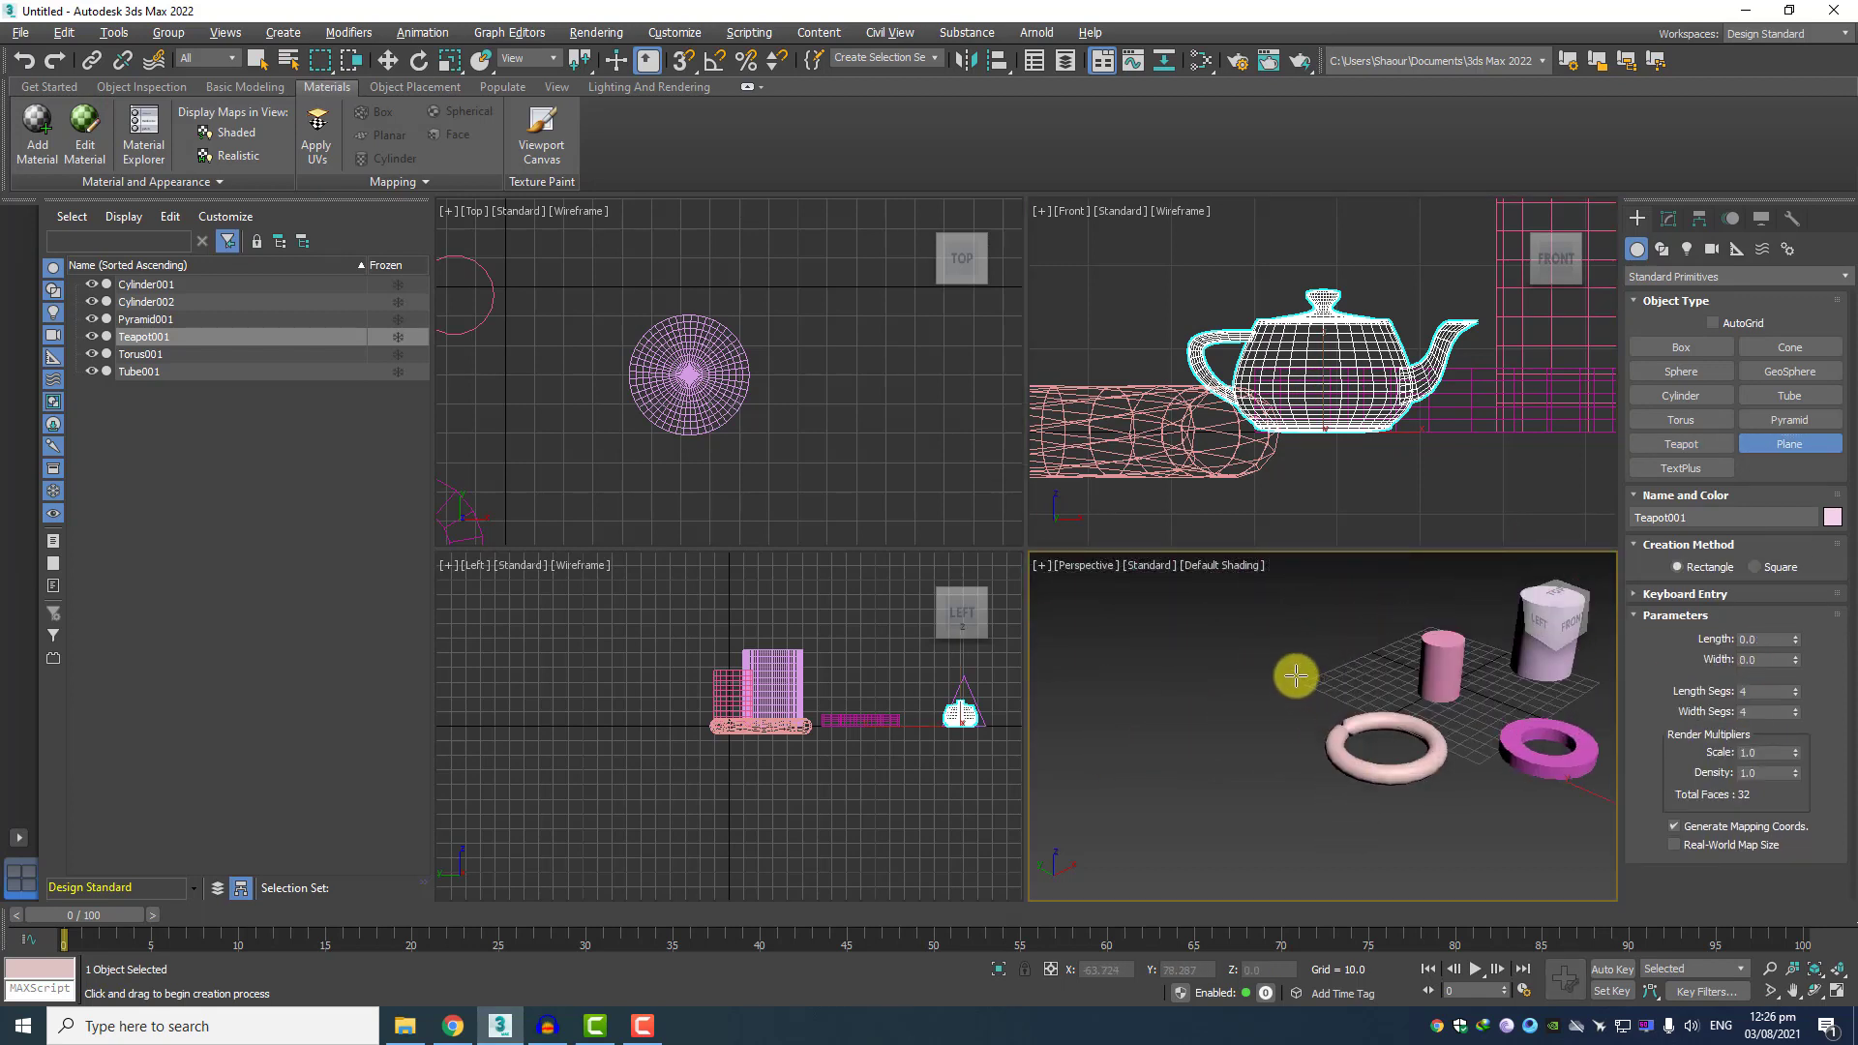
pyautogui.moveTo(1150, 652); pyautogui.dragTo(1201, 854)
pyautogui.moveTo(1232, 715); pyautogui.dragTo(1306, 668, button='middle')
pyautogui.scroll(3, 1219, 657)
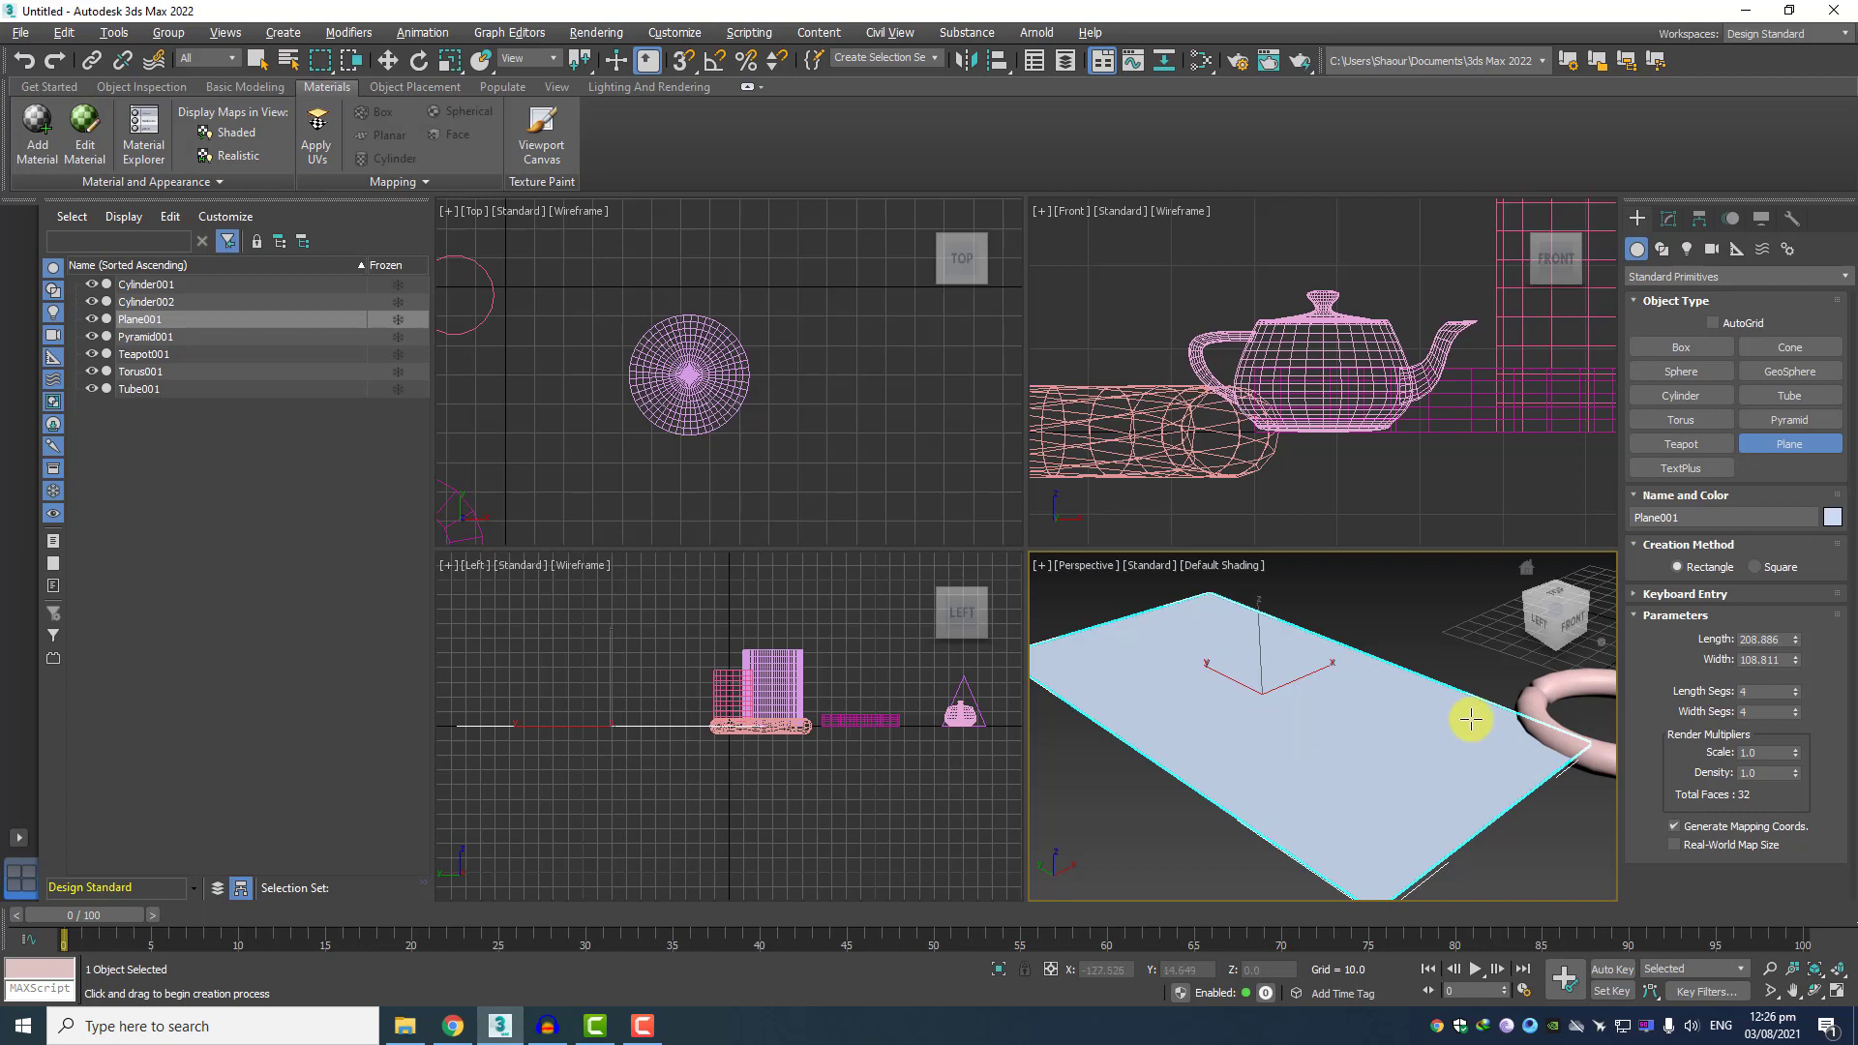
# Create a TextPlus object reading "3D Max" in an empty area of the Top view and frame it there
pyautogui.click(1678, 468)
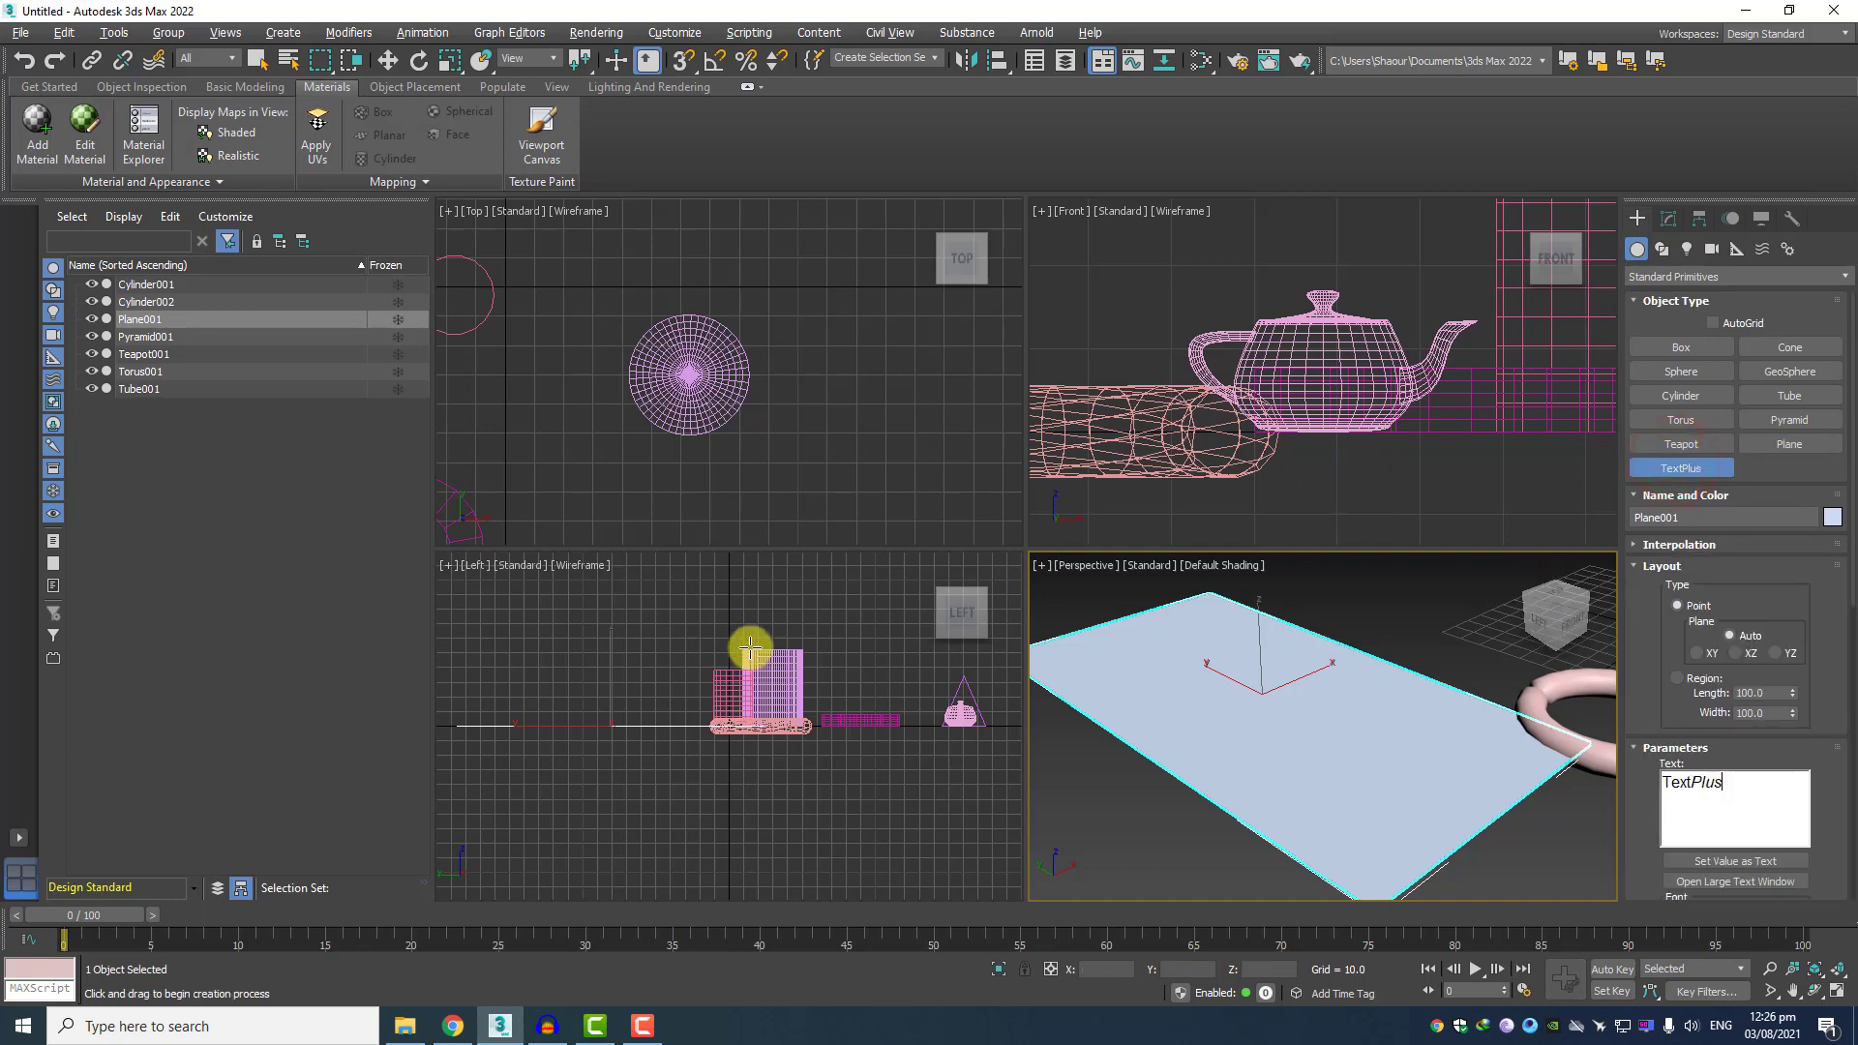
pyautogui.scroll(-5, 796, 357)
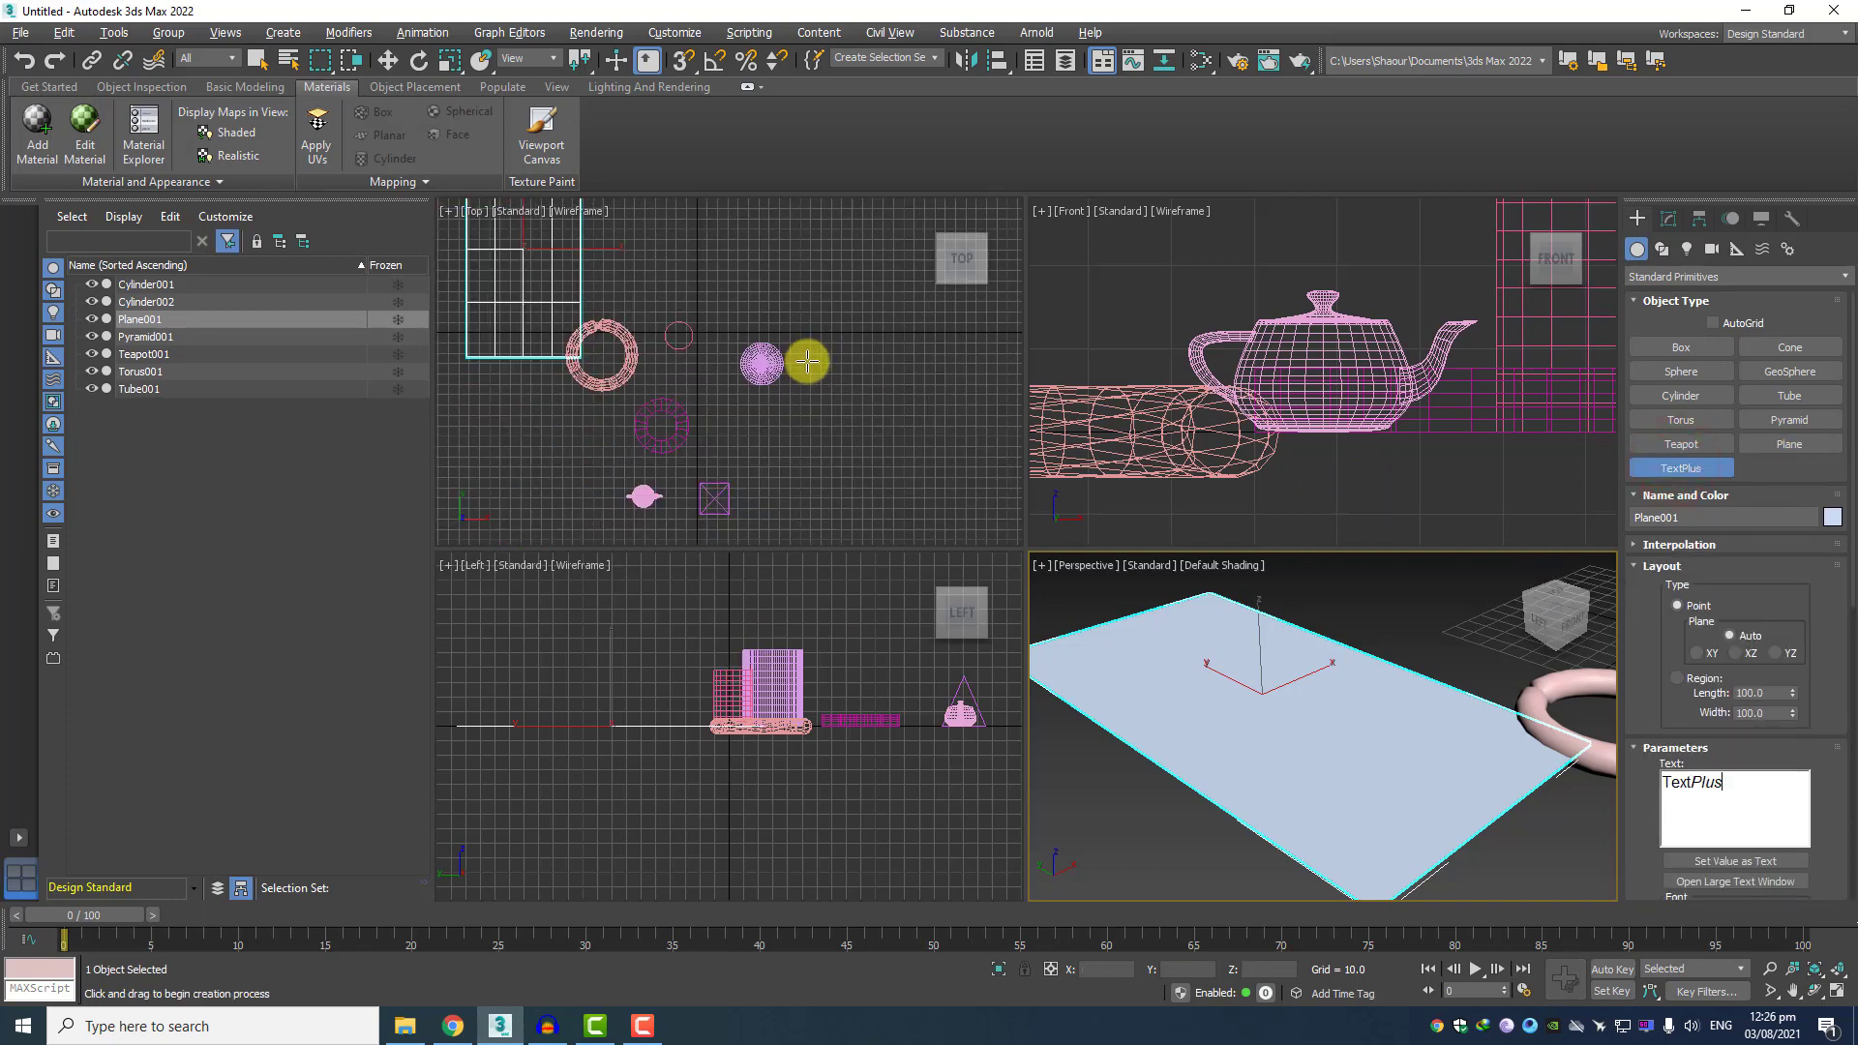
pyautogui.scroll(-2, 899, 392)
pyautogui.moveTo(798, 486); pyautogui.dragTo(923, 390, button='middle')
pyautogui.scroll(2, 794, 388)
pyautogui.scroll(-2, 794, 388)
pyautogui.scroll(-3, 752, 341)
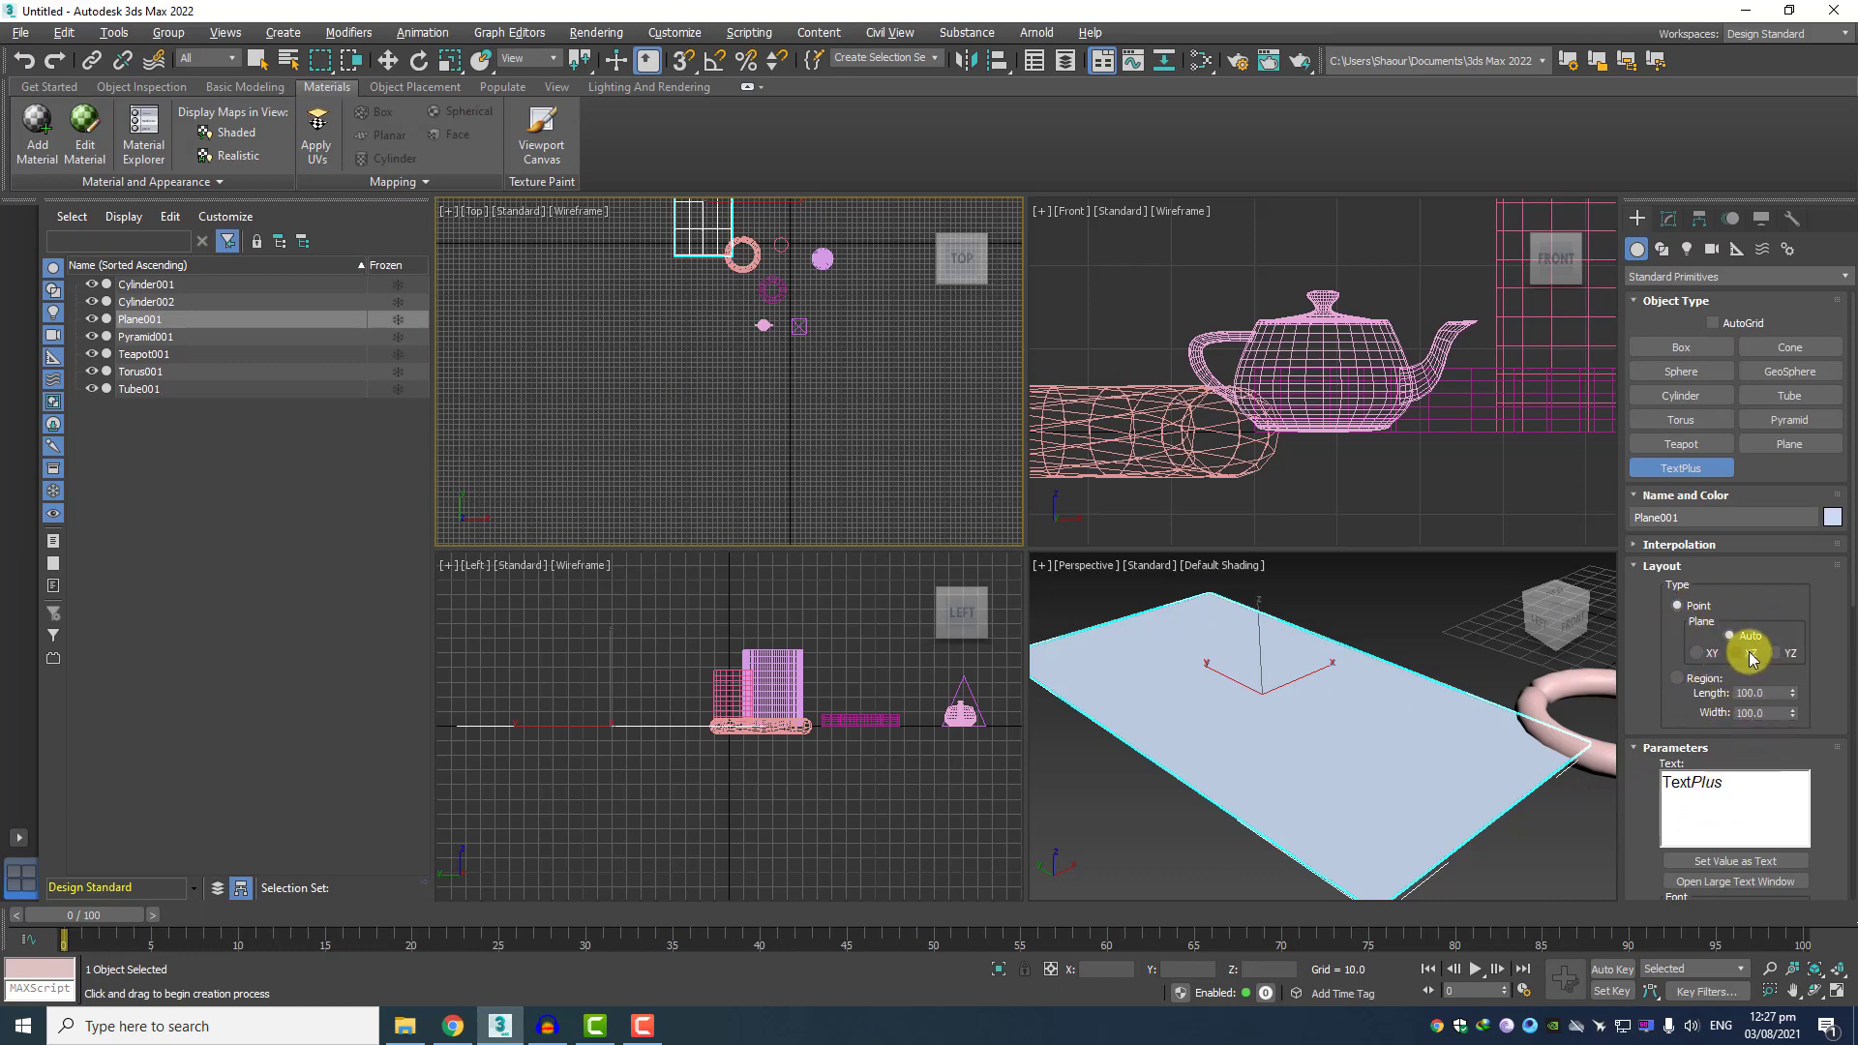
pyautogui.click(1770, 815)
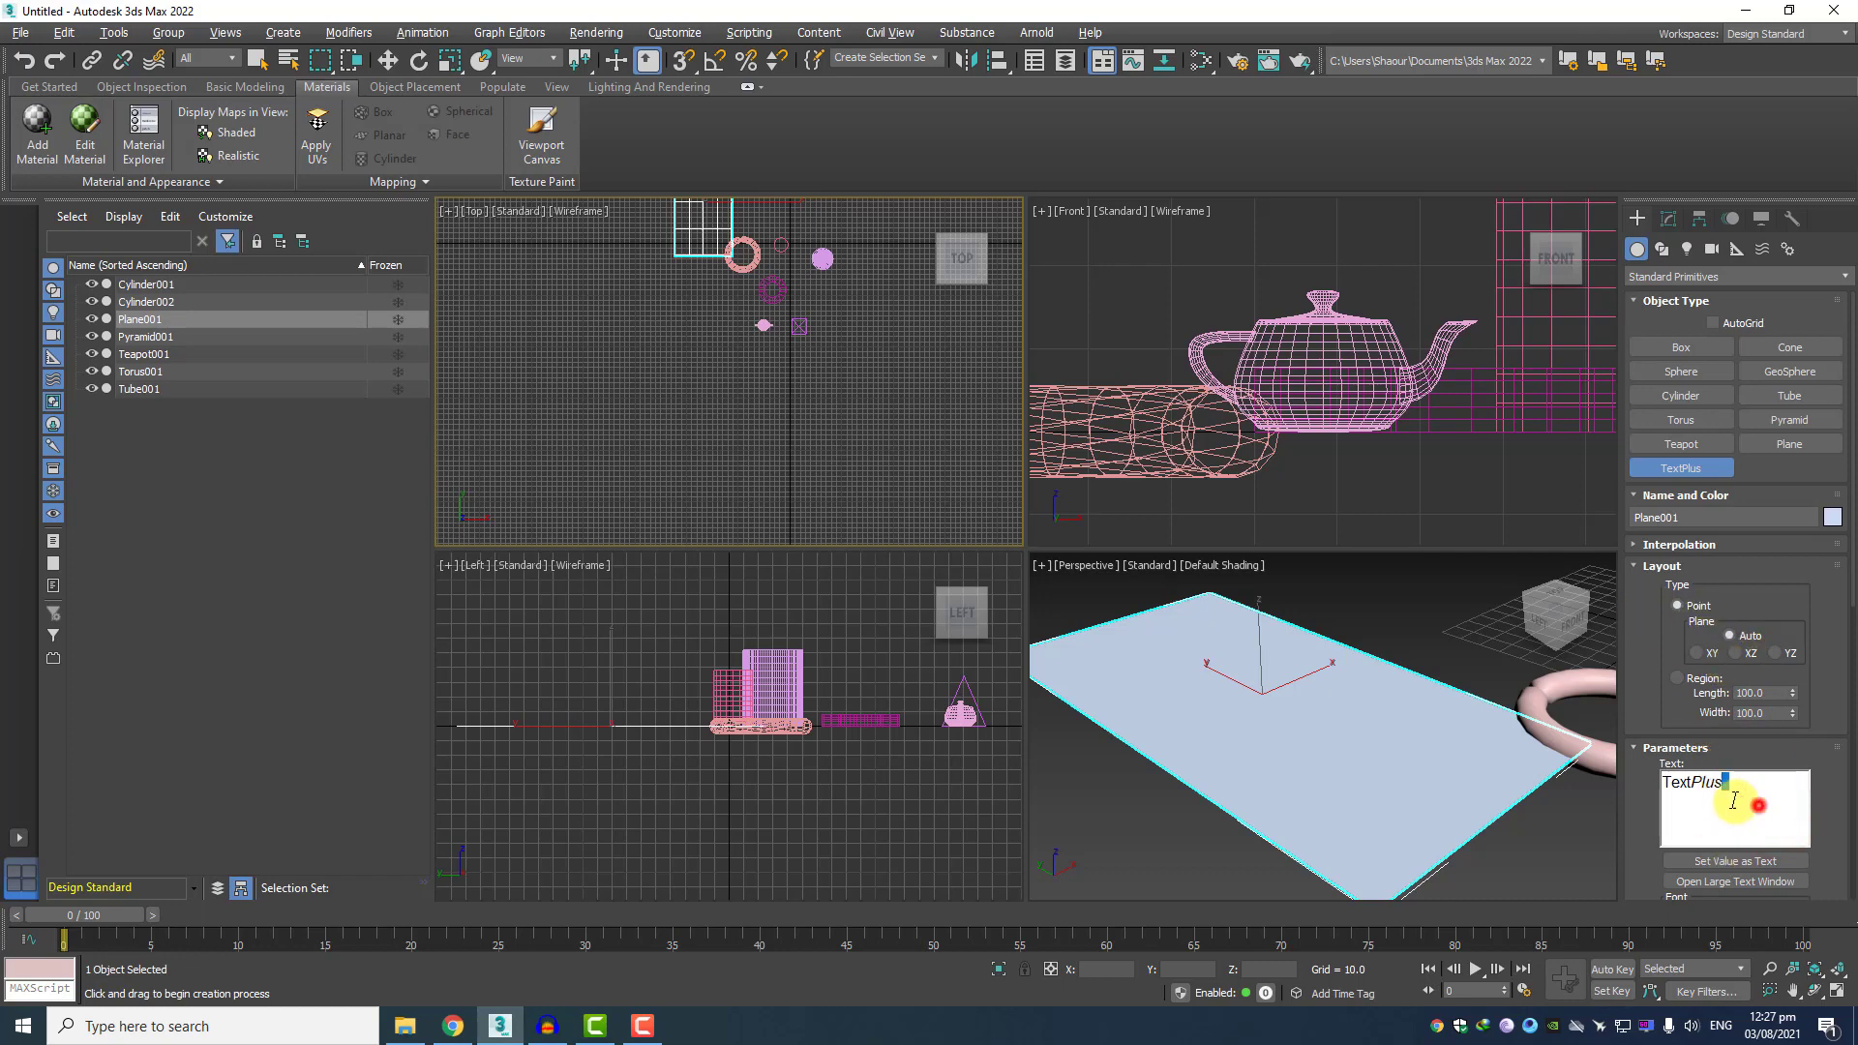
pyautogui.doubleClick(1733, 801)
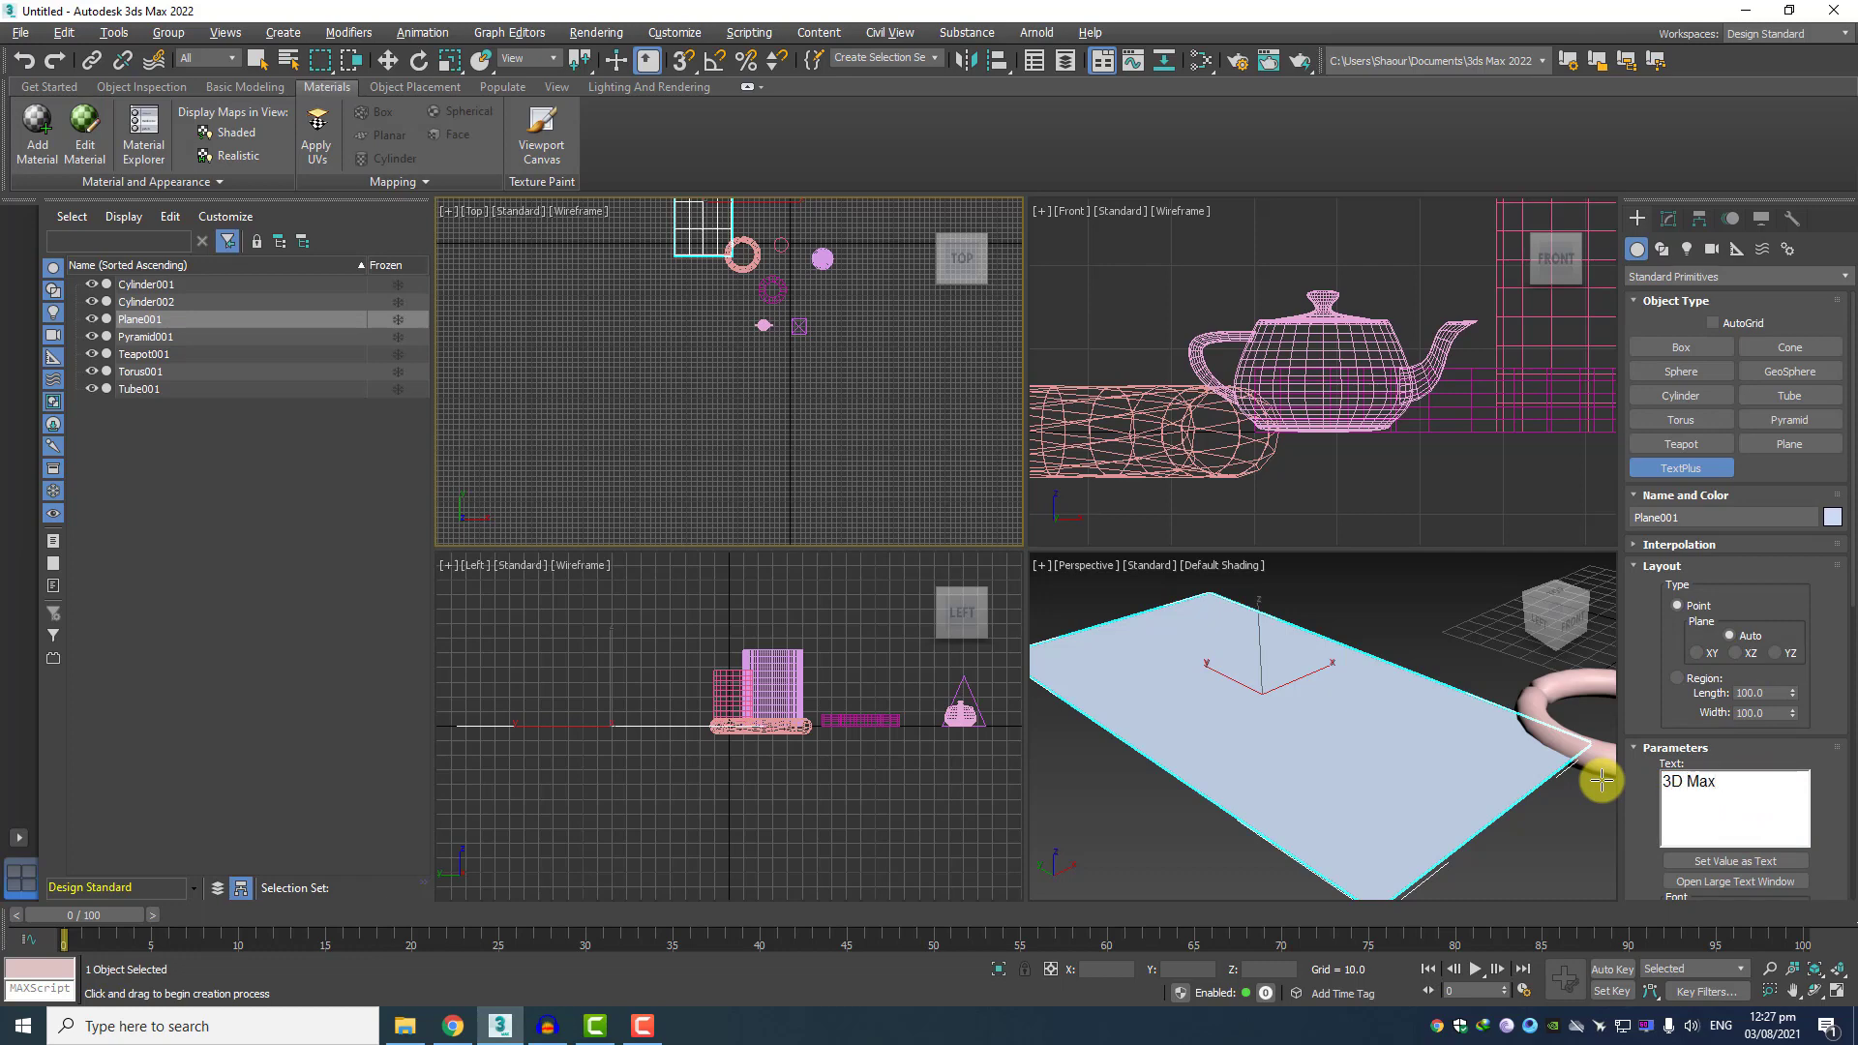
pyautogui.click(572, 379)
pyautogui.press('z')
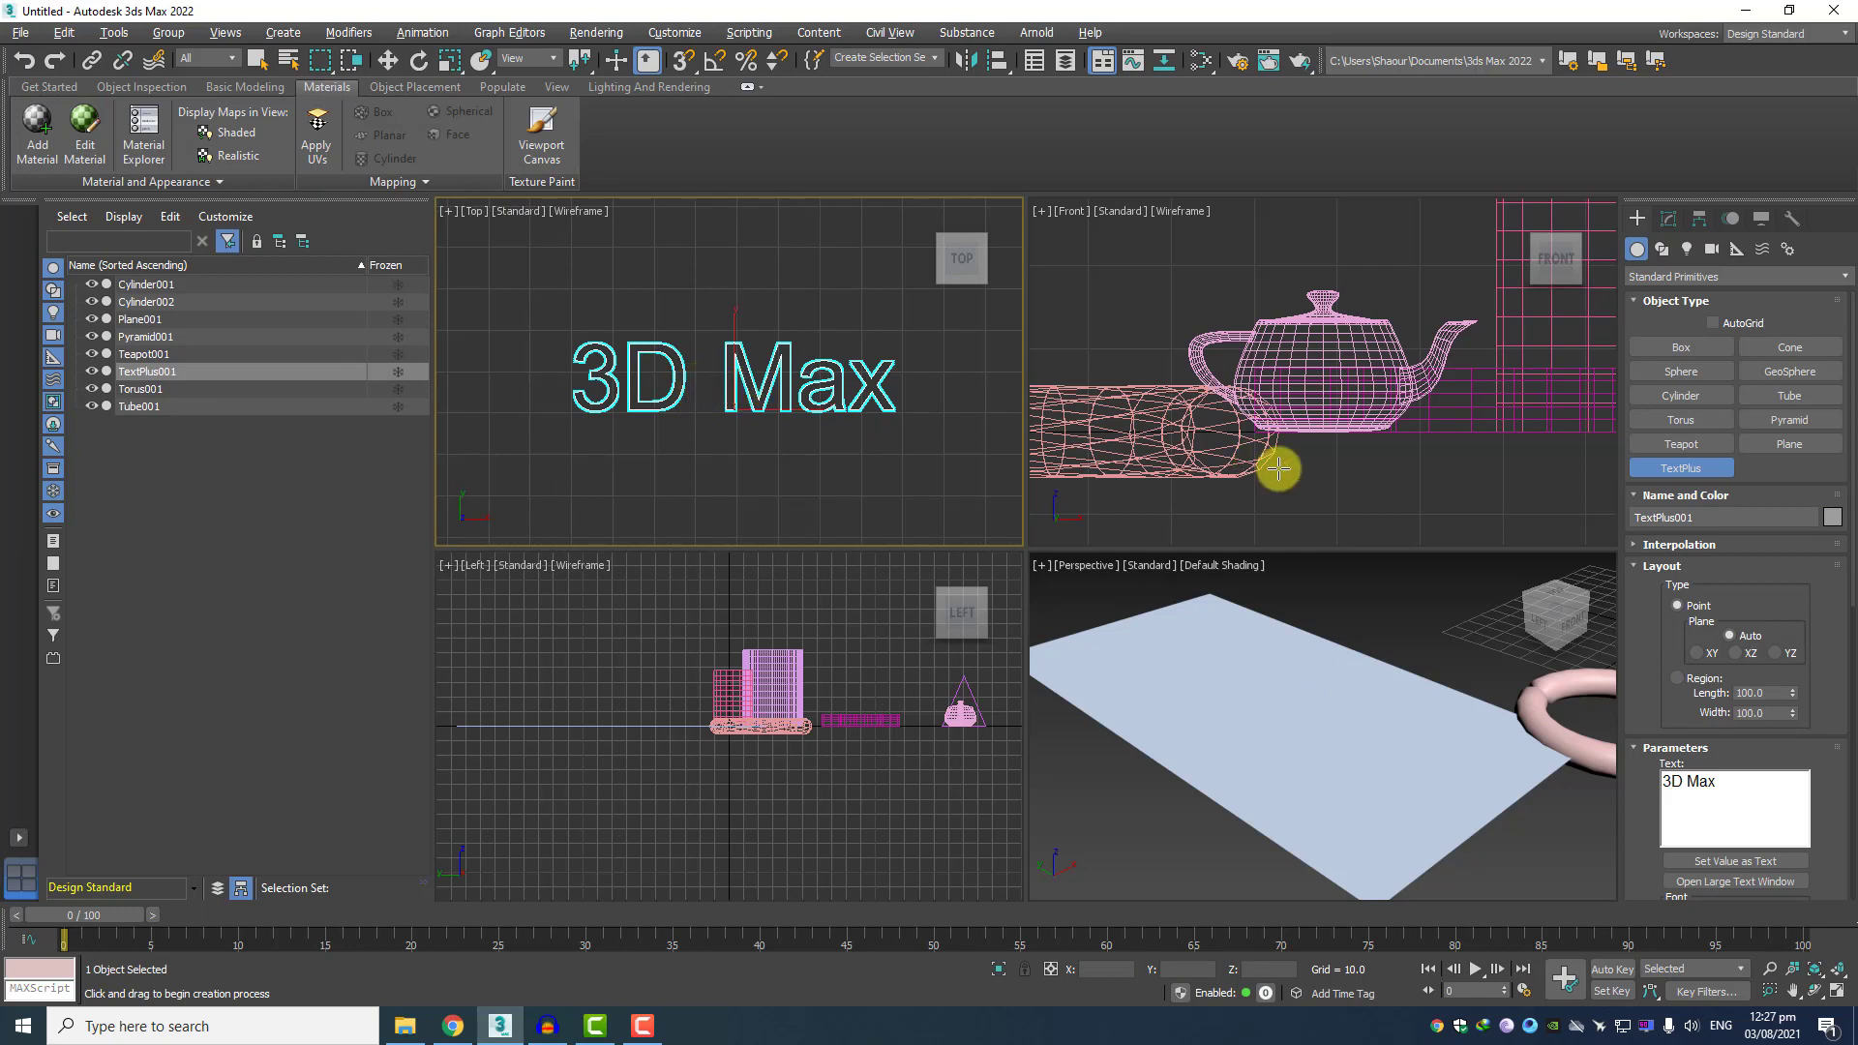
pyautogui.click(1754, 801)
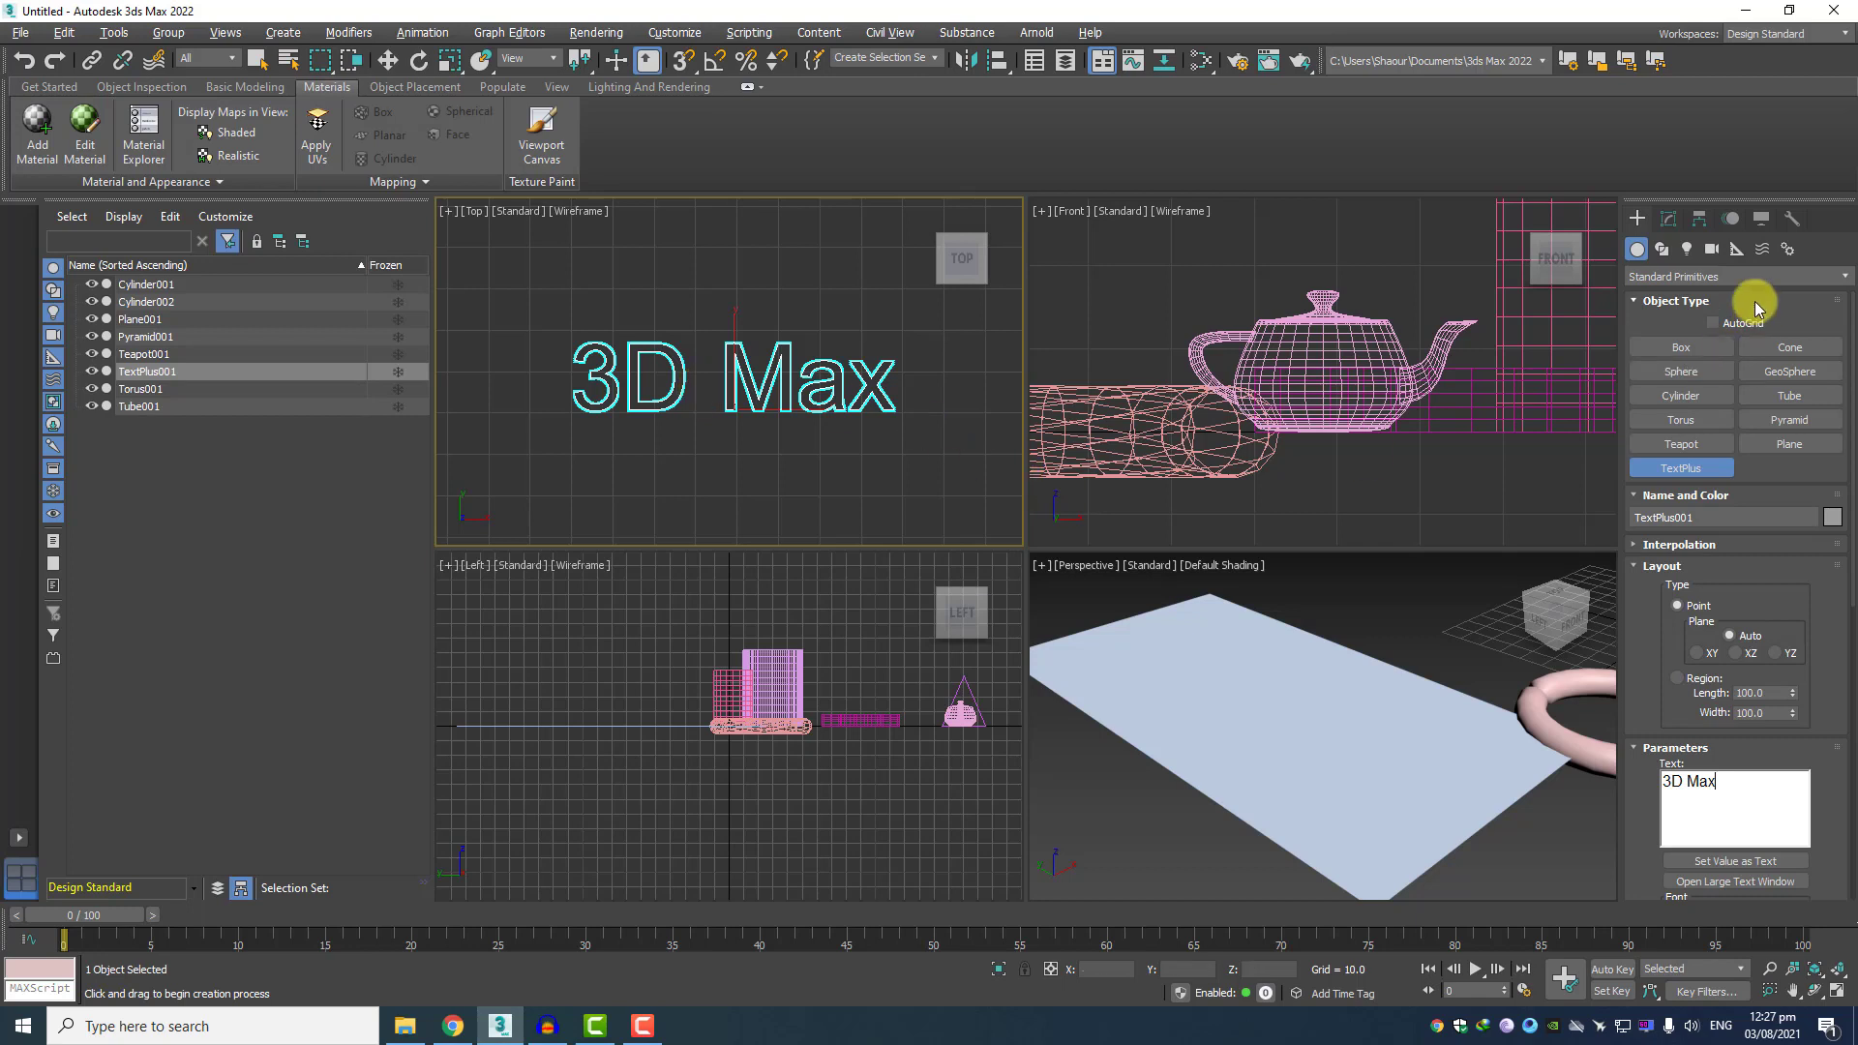
pyautogui.click(1801, 278)
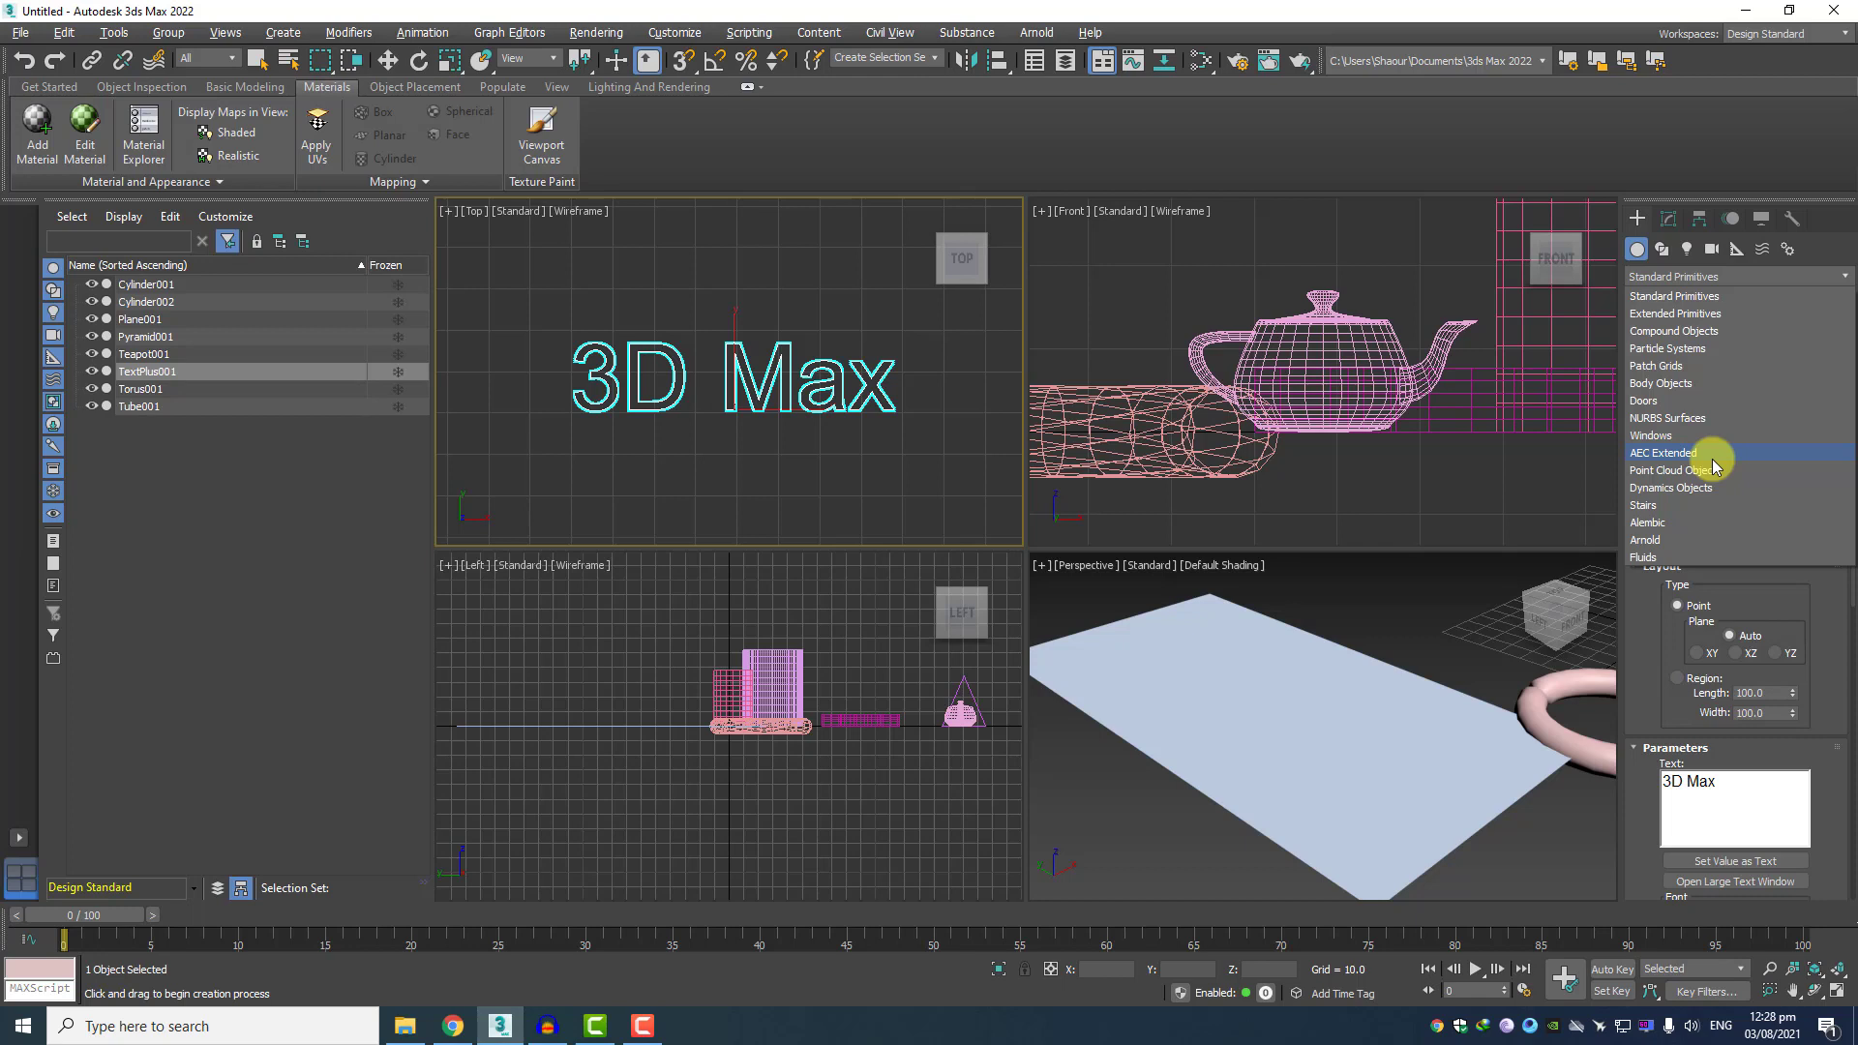
pyautogui.click(1841, 277)
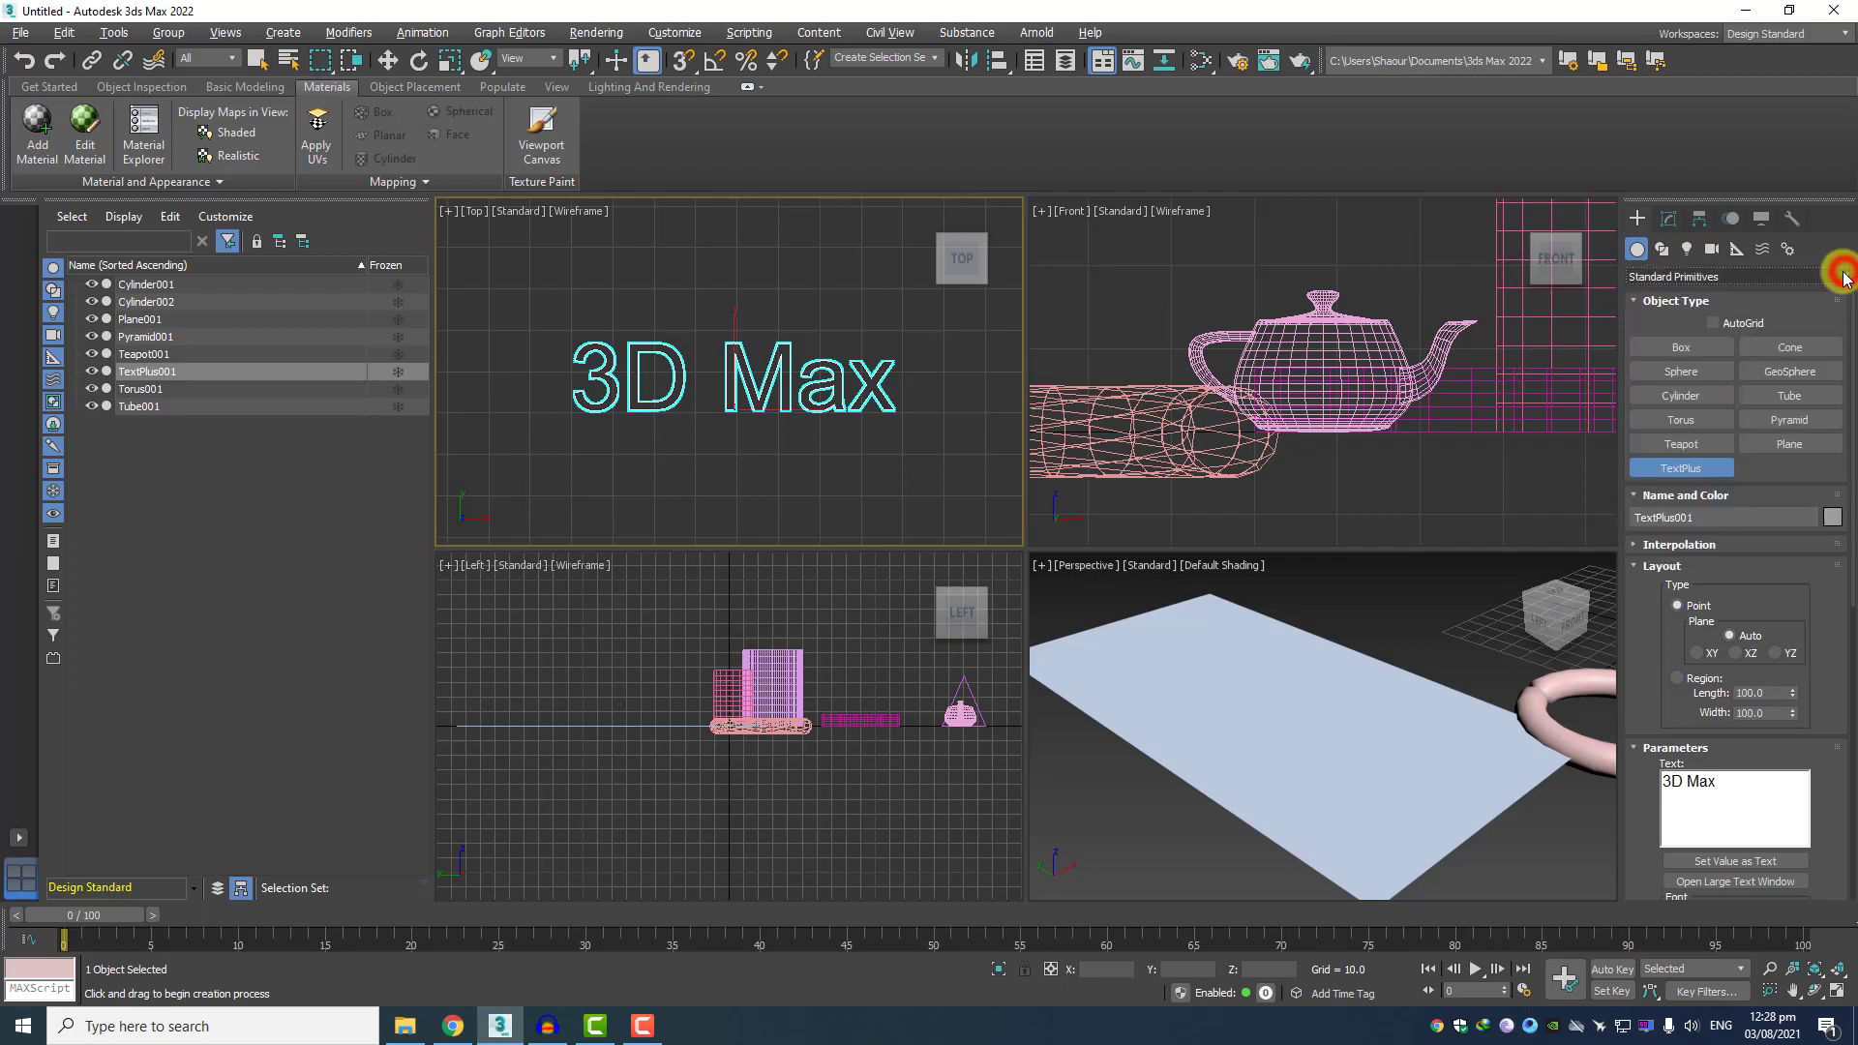